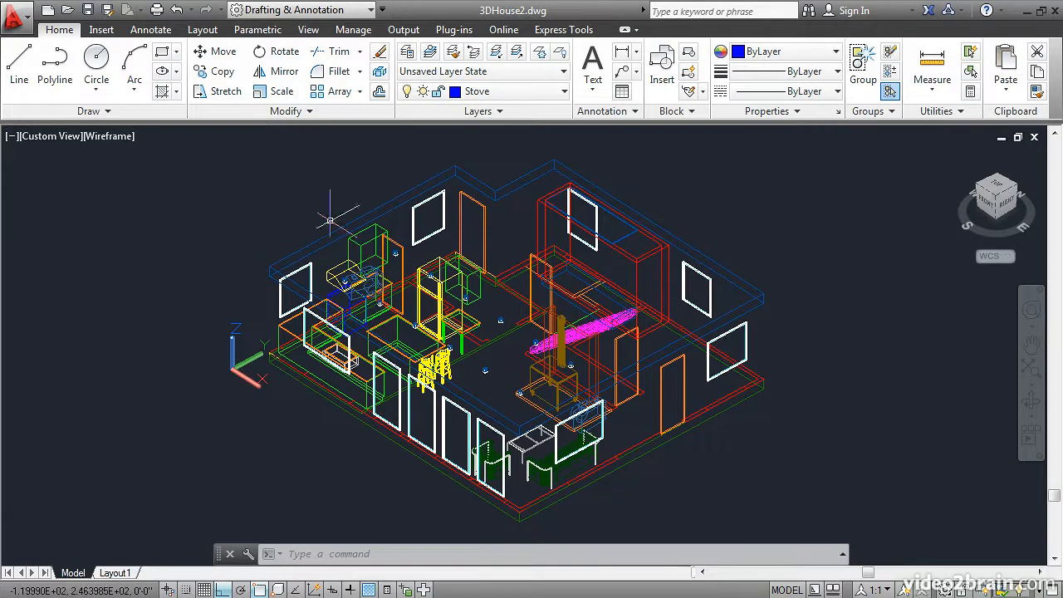
Step: Isolate the A-Walls layer, with the isolate settings turning all other layers off, including in paper space viewports
left_click(495, 55)
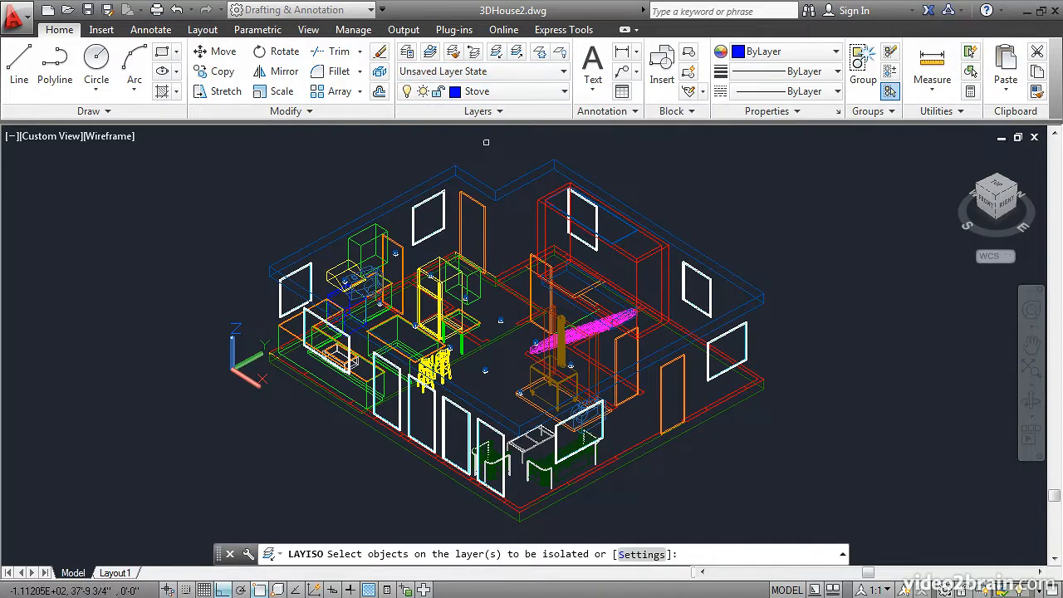
left_click(632, 555)
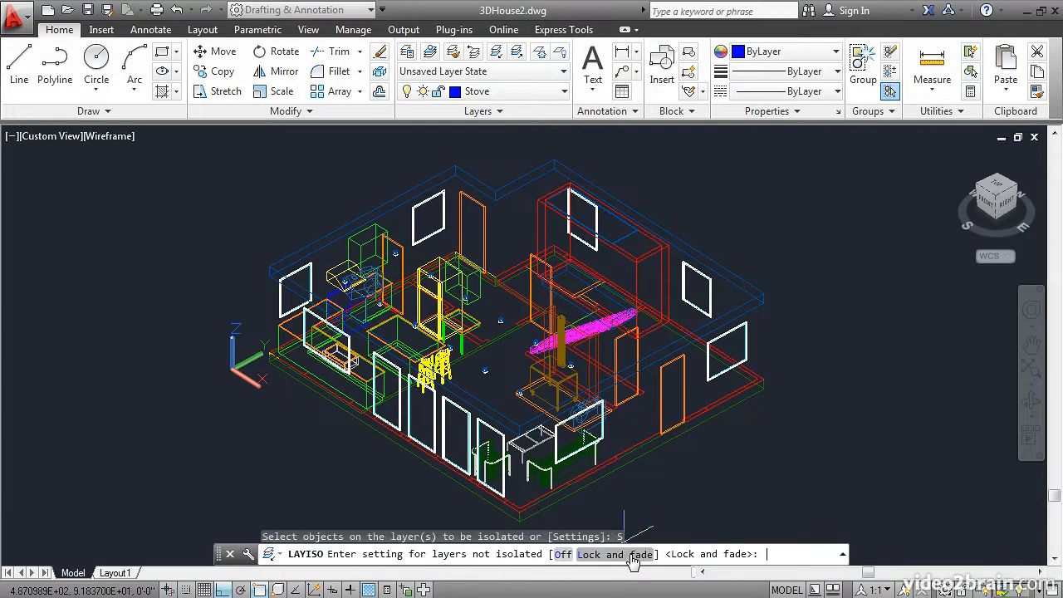
left_click(563, 555)
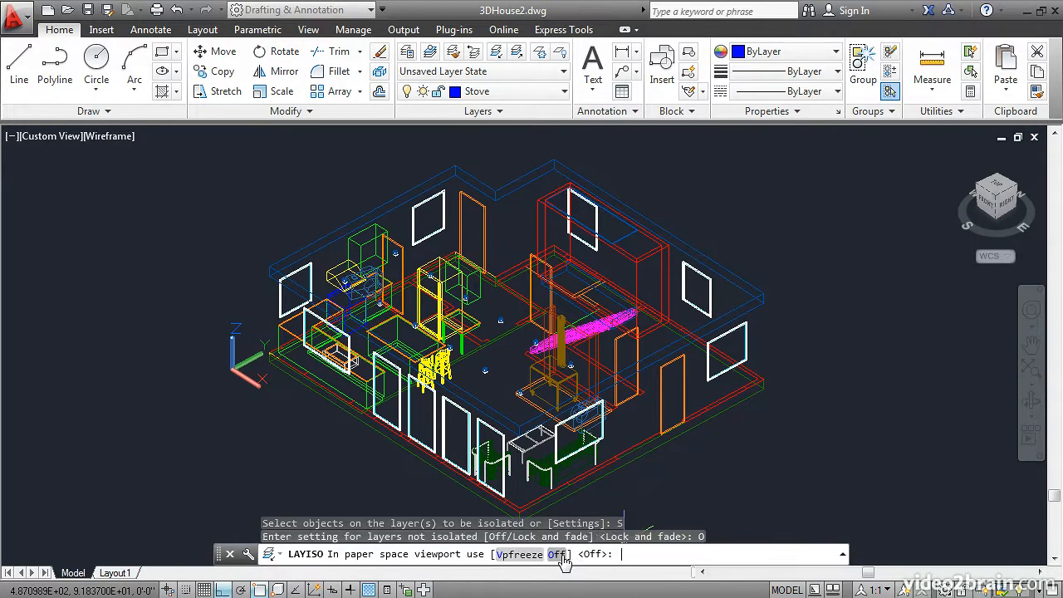
key("Return")
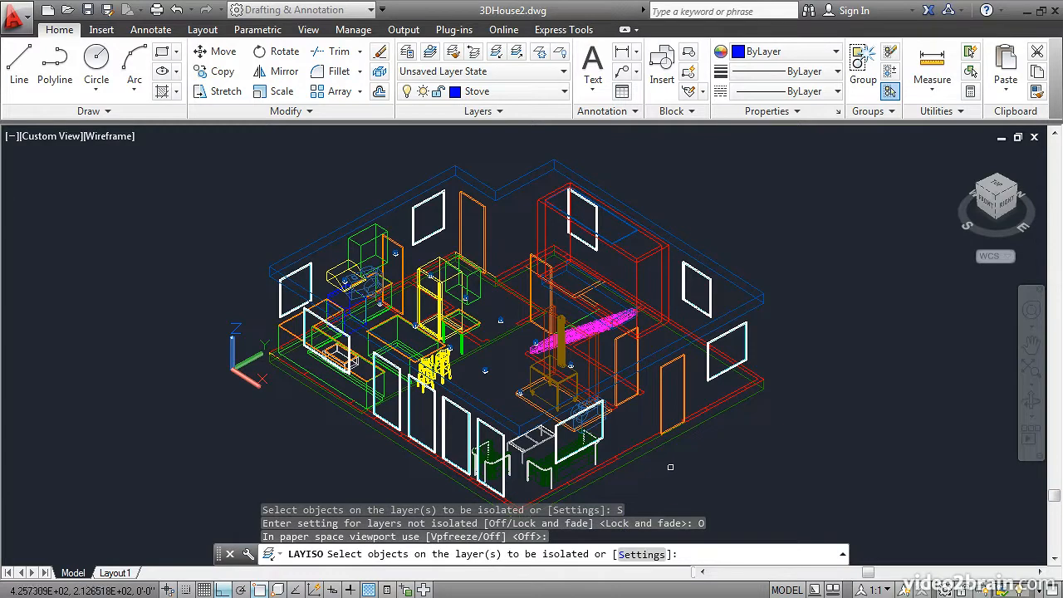
left_click(715, 398)
key("Return")
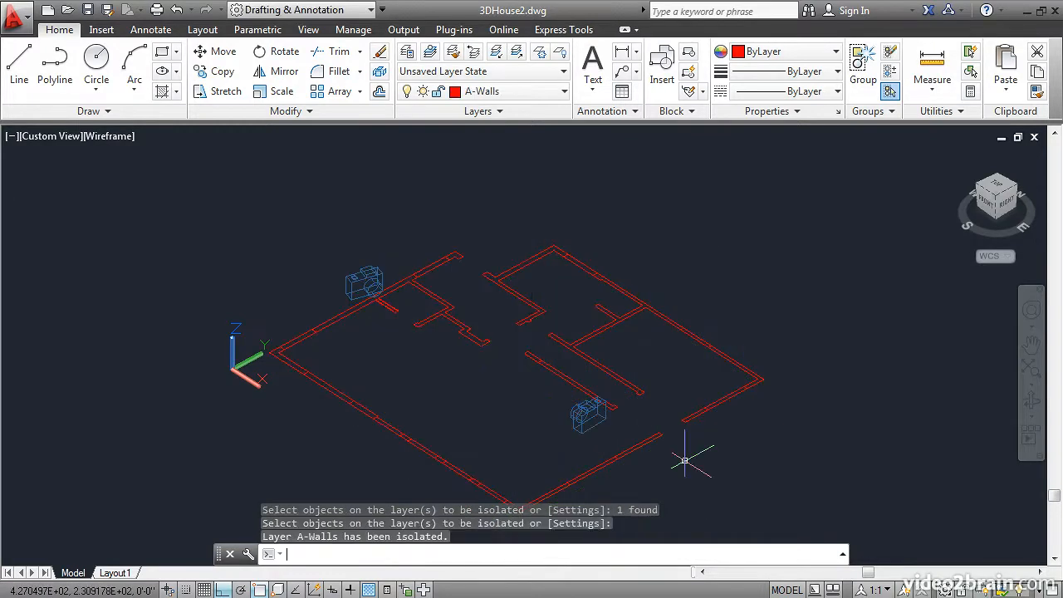
Step: Switch the isolated wall plan to the Top view, showing the entrance opening in the east wall
middle_click_drag(477, 406, 486, 358)
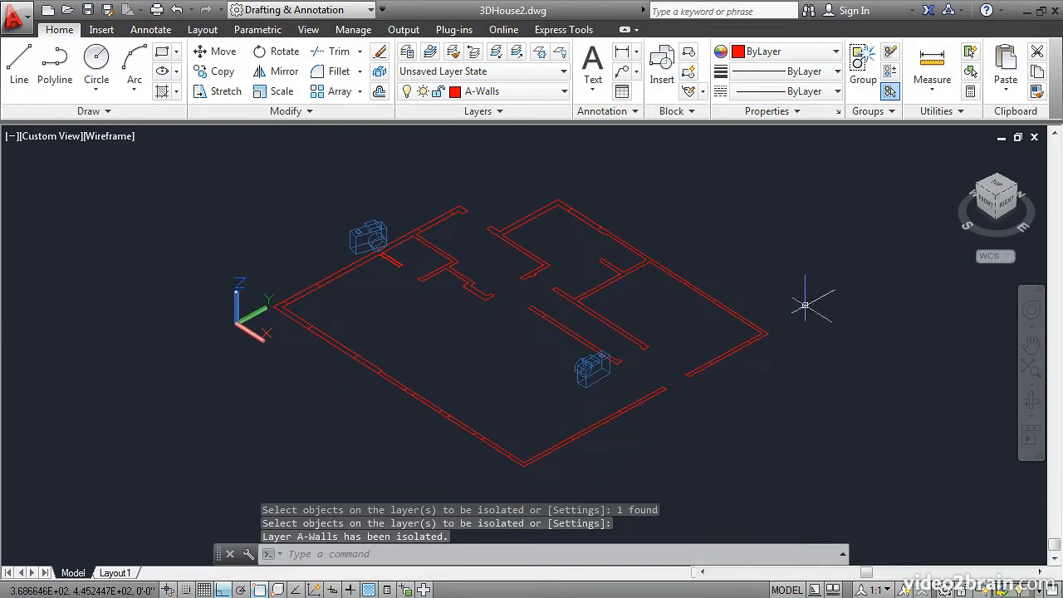
left_click(996, 189)
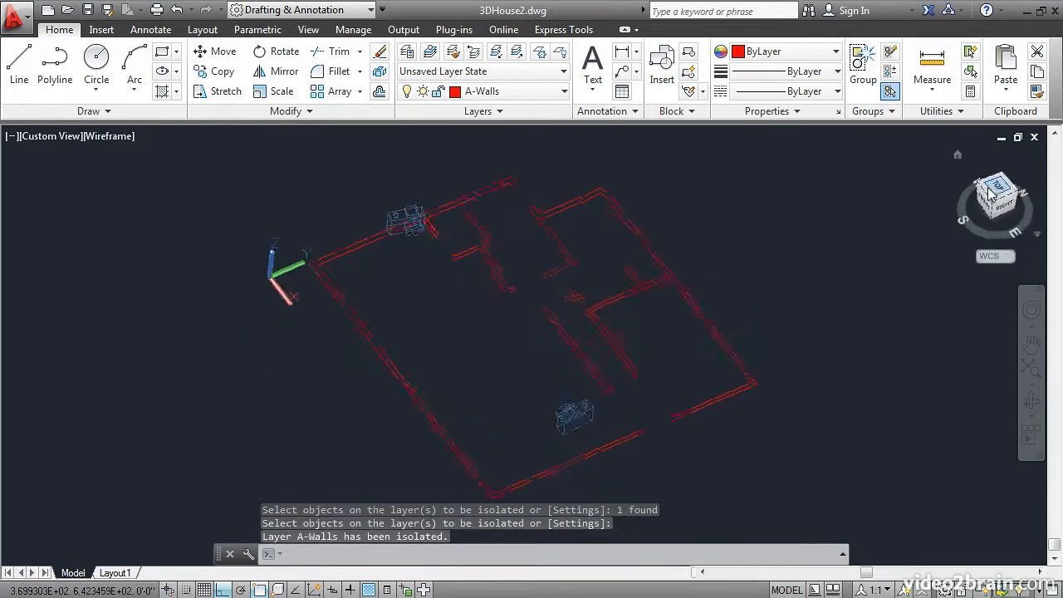
middle_click_drag(553, 422, 552, 380)
scroll(643, 455, "up", 3)
scroll(644, 455, "up", 3)
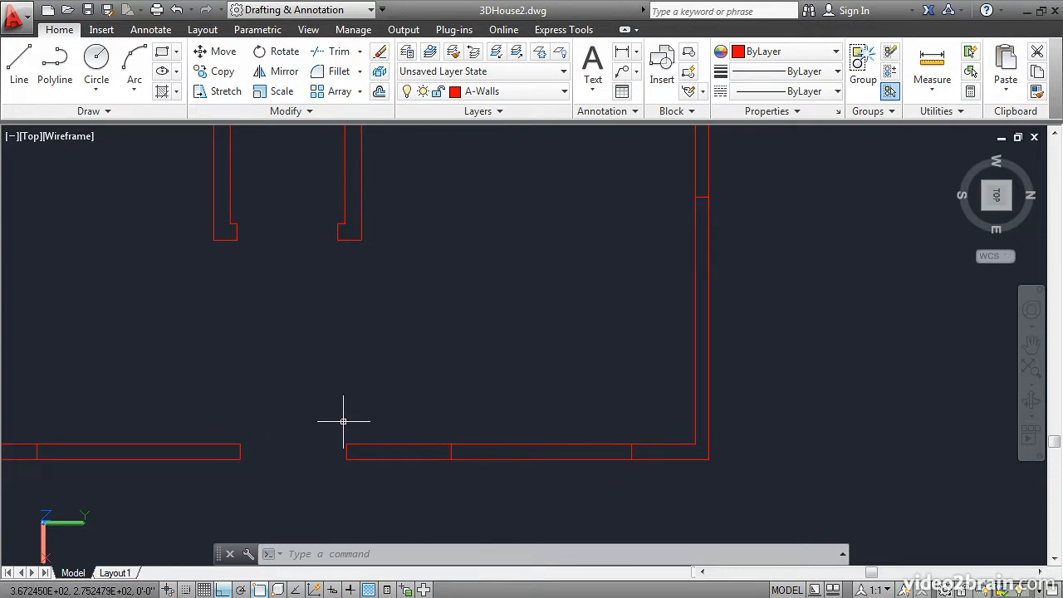
Step: Create a new layer named 3D-Walls and make it the current layer
left_click(407, 53)
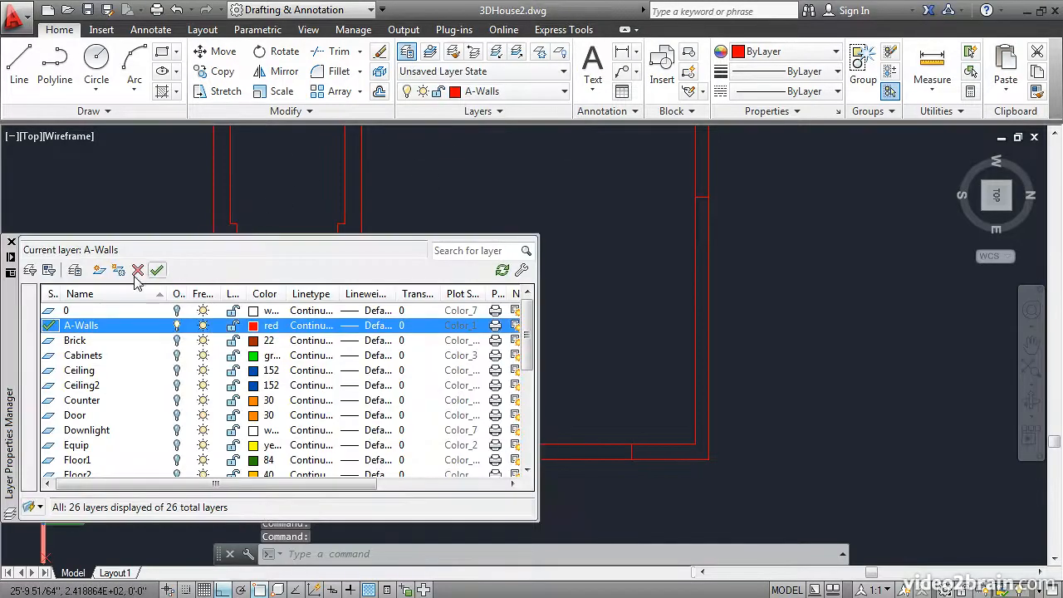
left_click(98, 273)
type("3D-Walls")
key("Return")
double_click(47, 343)
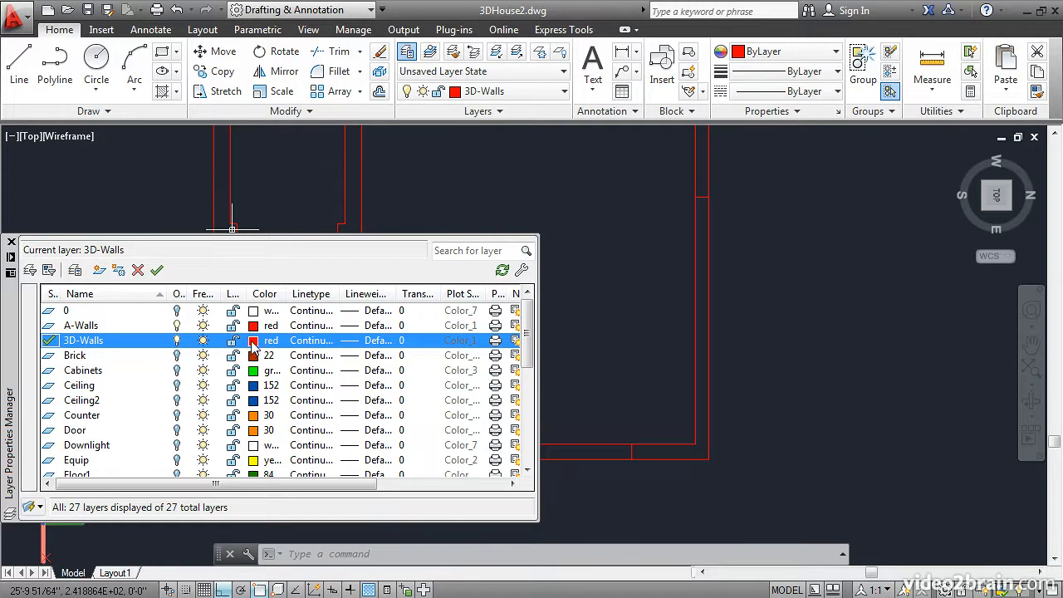
Step: Set the 3D-Walls layer's color to yellow (index color 2)
left_click(253, 340)
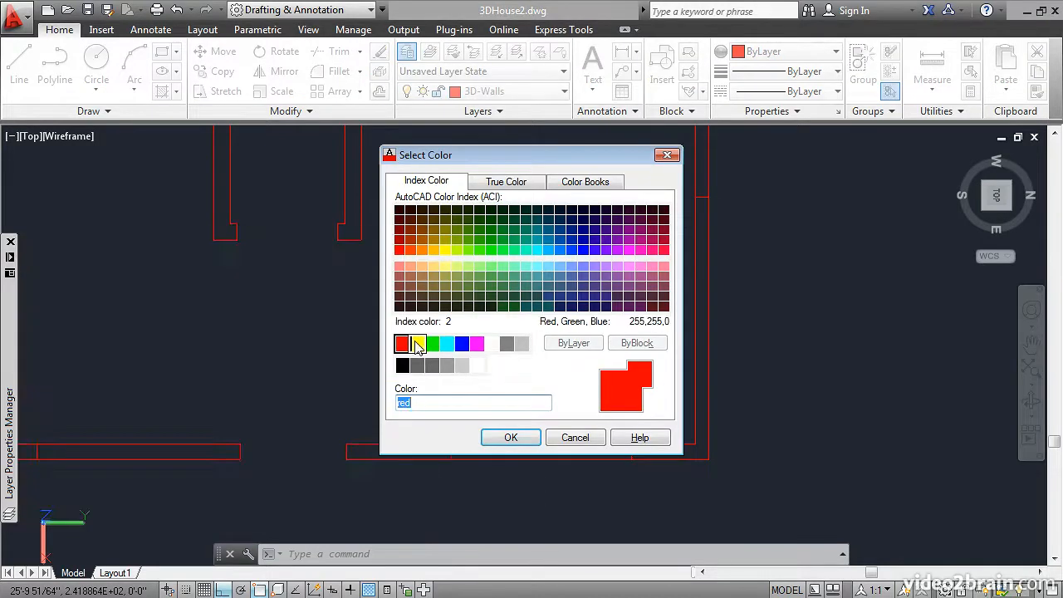
left_click(418, 344)
left_click(505, 438)
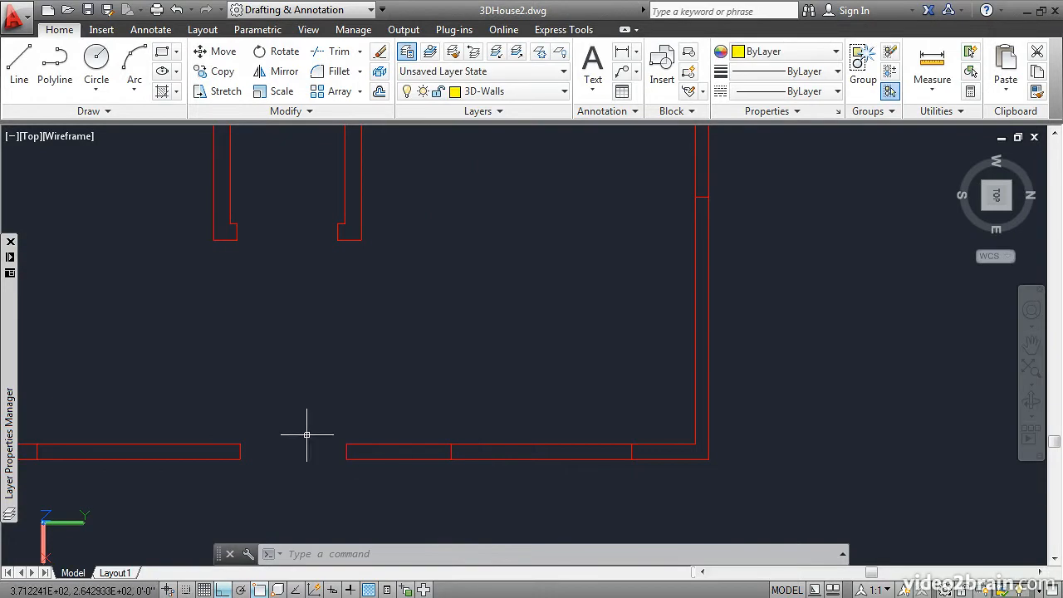
Step: Create boundary polylines inside the three exterior wall segments running from the east entrance opening around the northeast corner
left_click(176, 95)
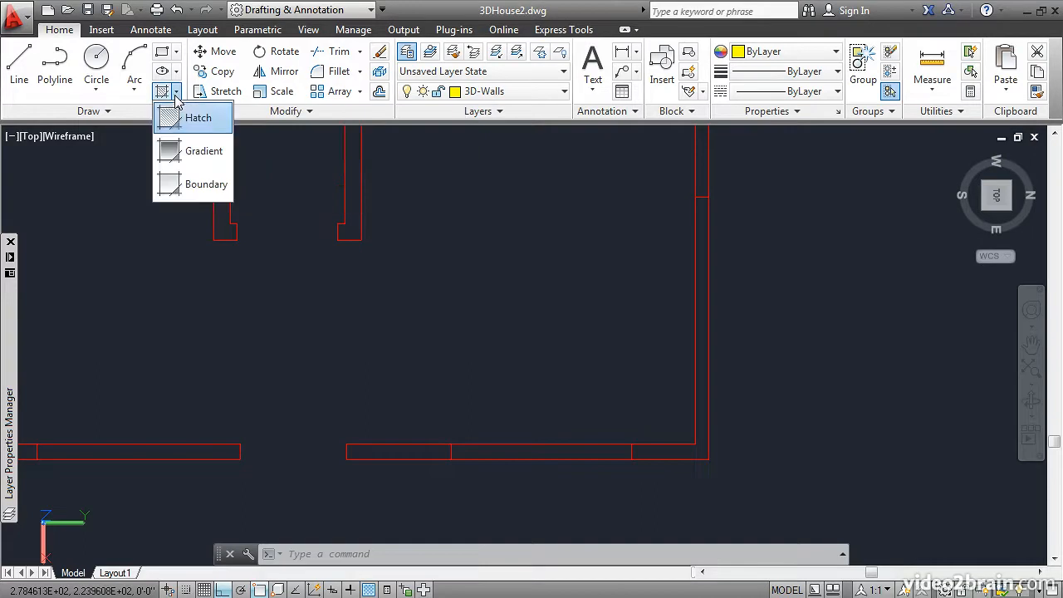
left_click(200, 184)
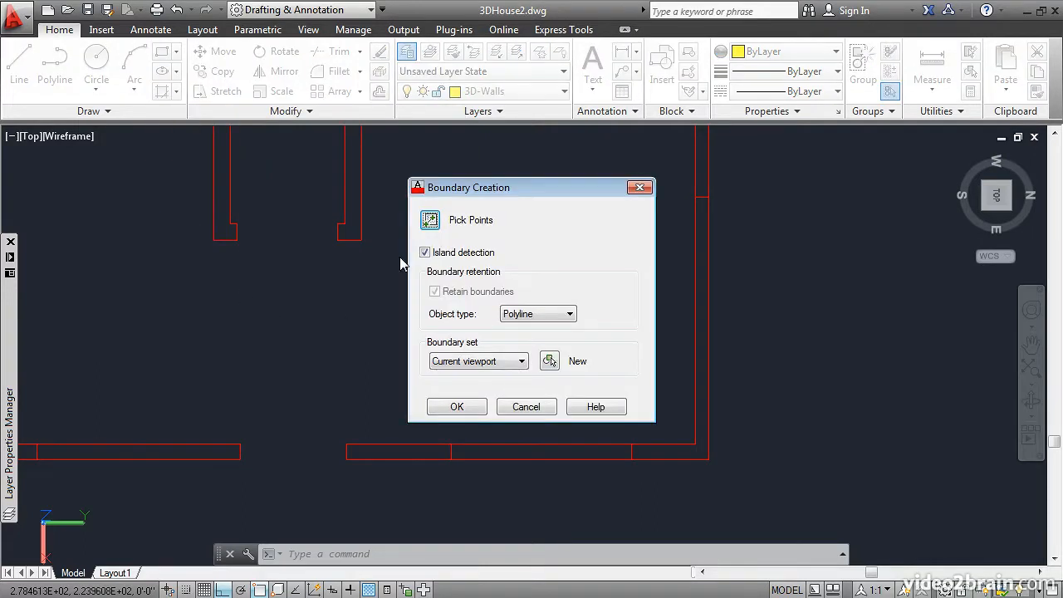
left_click(430, 221)
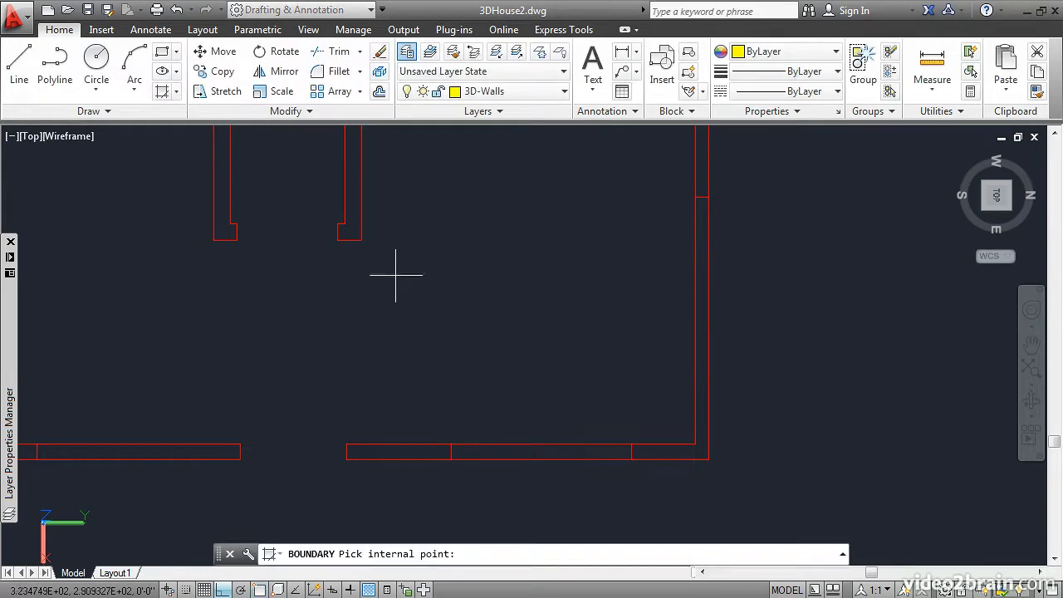
left_click(403, 450)
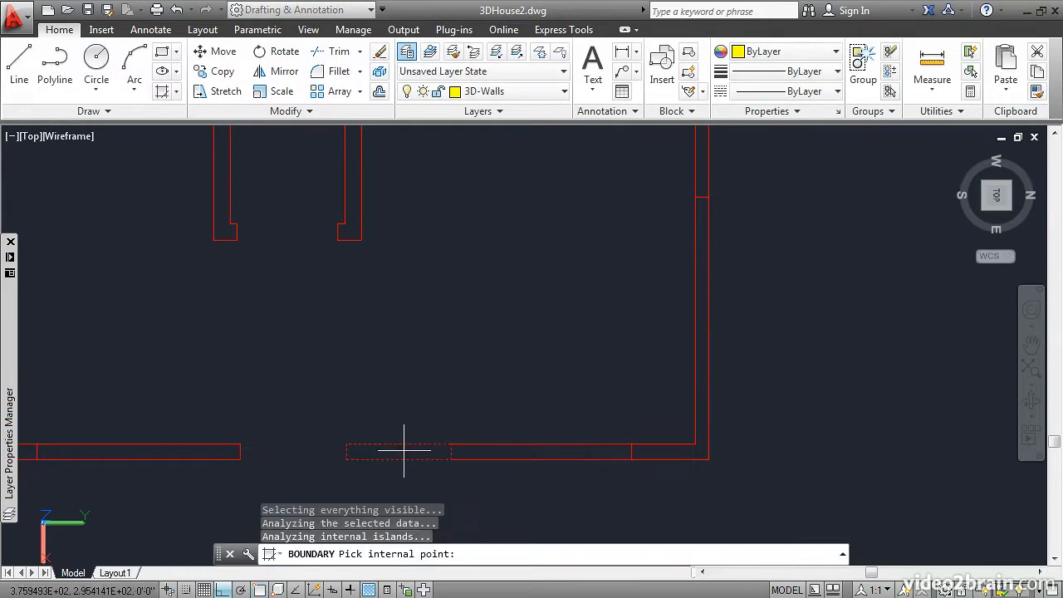
left_click(525, 451)
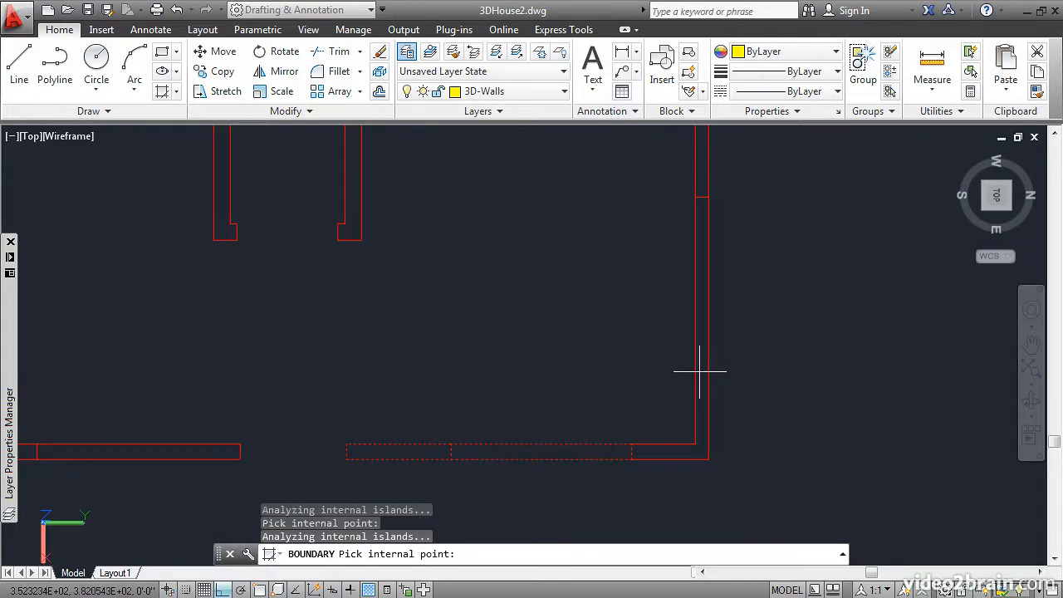
scroll(570, 190, "down", 2)
middle_click_drag(569, 190, 554, 399)
scroll(562, 404, "up", 5)
mouse_move(598, 297)
middle_mouse_down()
mouse_move(590, 324)
mouse_move(503, 342)
middle_mouse_up()
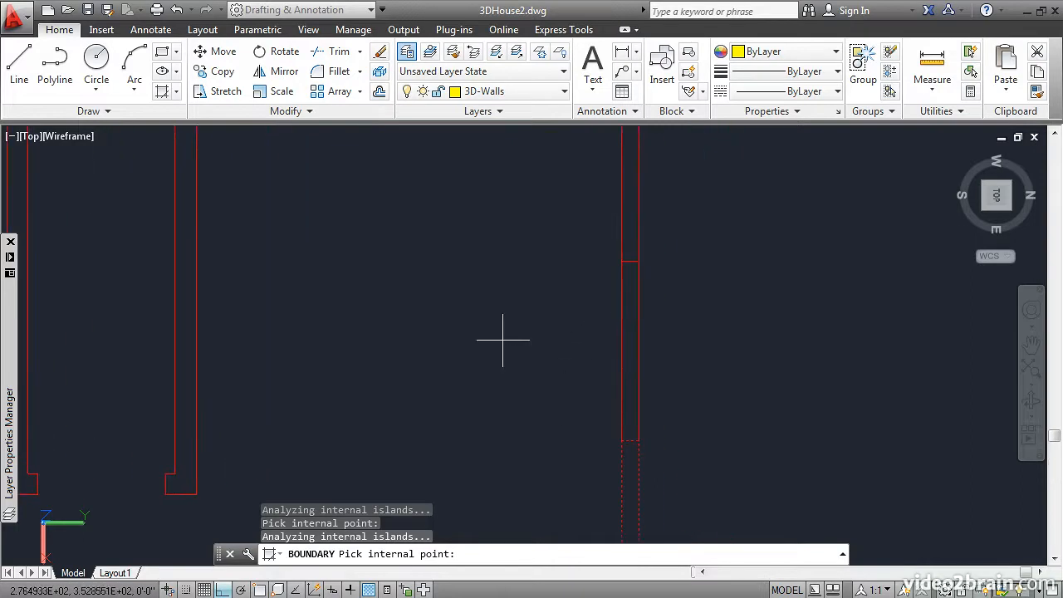
left_click(626, 326)
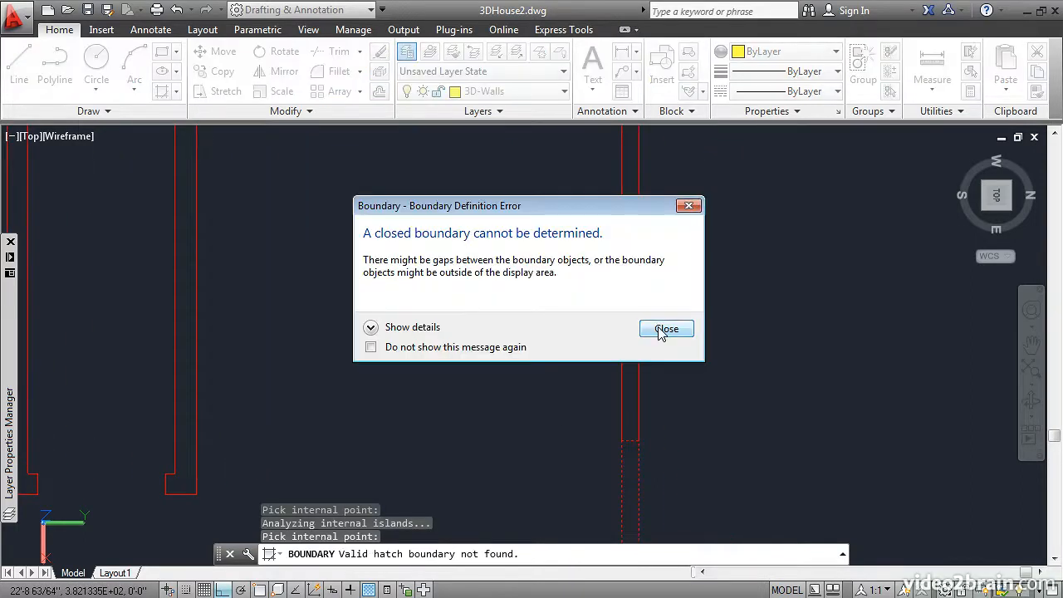
left_click(665, 329)
key("Return")
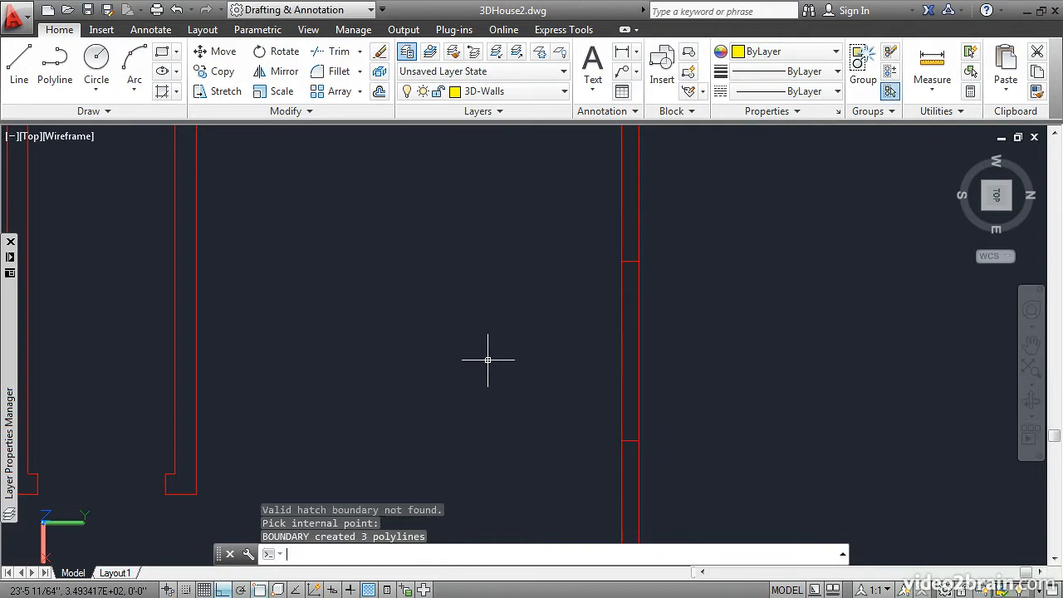
Step: Create a boundary polyline inside the short north wall segment adjoining the northeast corner piece
key("Return")
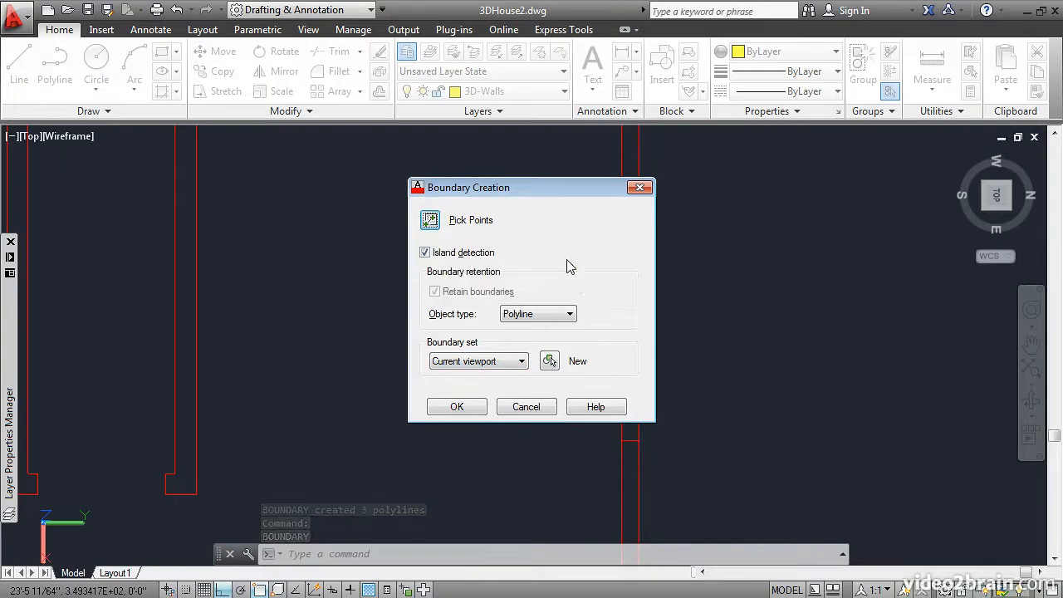
key("alt+p")
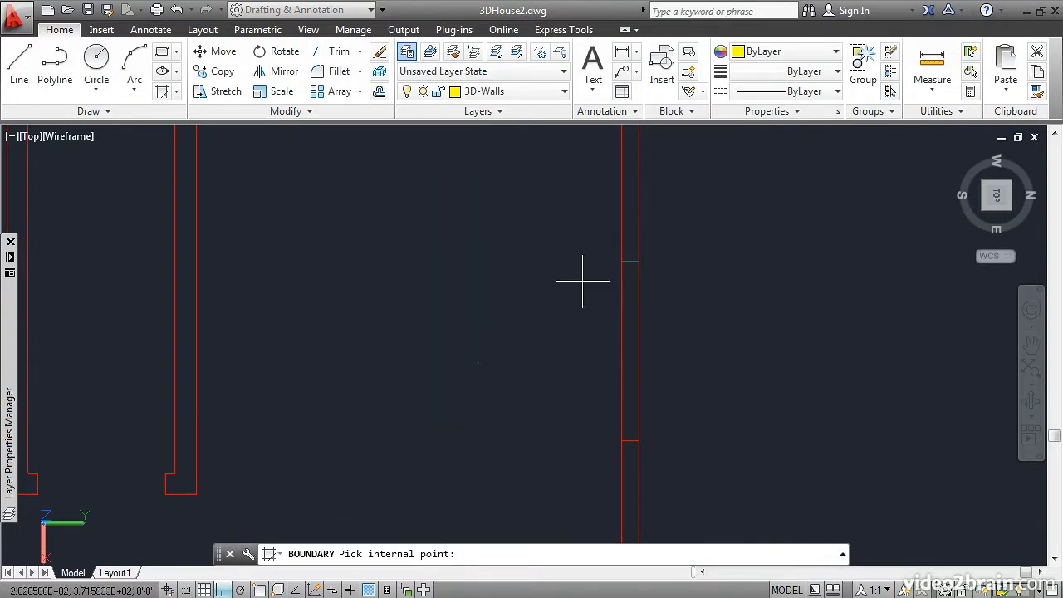
left_click(629, 311)
key("Return")
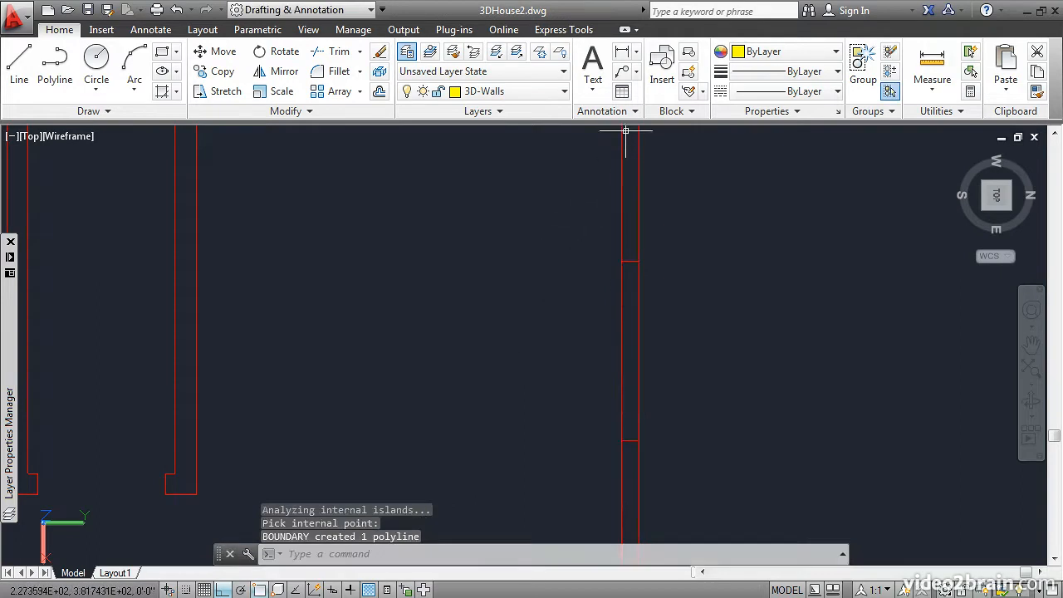
Step: Create a boundary polyline inside the interior wall that branches off the middle of the north wall
mouse_move(533, 184)
middle_mouse_down()
mouse_move(542, 375)
mouse_move(557, 365)
middle_mouse_up()
scroll(557, 365, "down", 1)
scroll(522, 327, "down", 3)
middle_click_drag(513, 288, 521, 326)
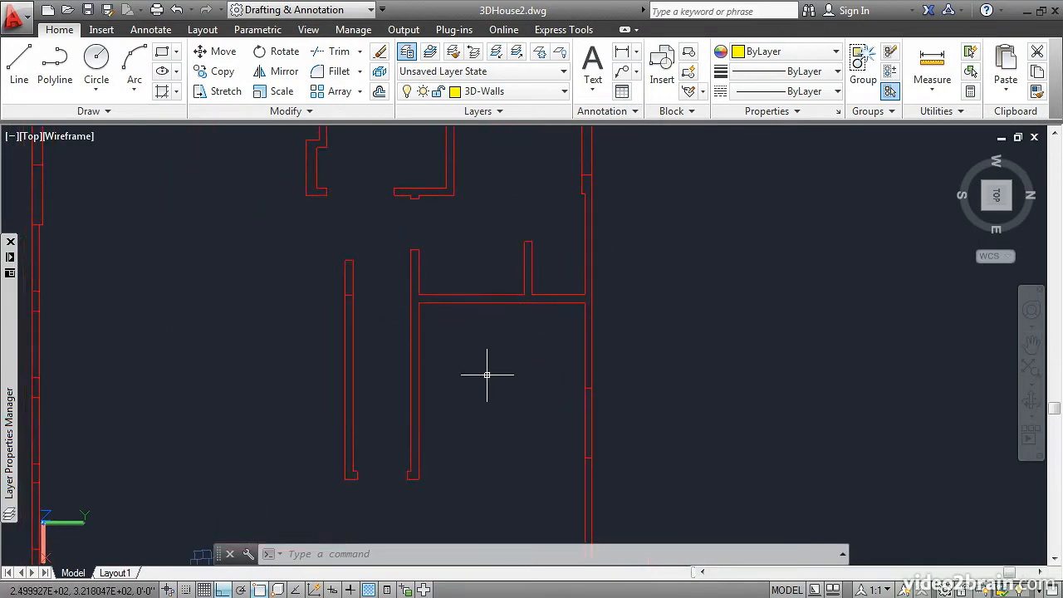
key("Return")
key("Return")
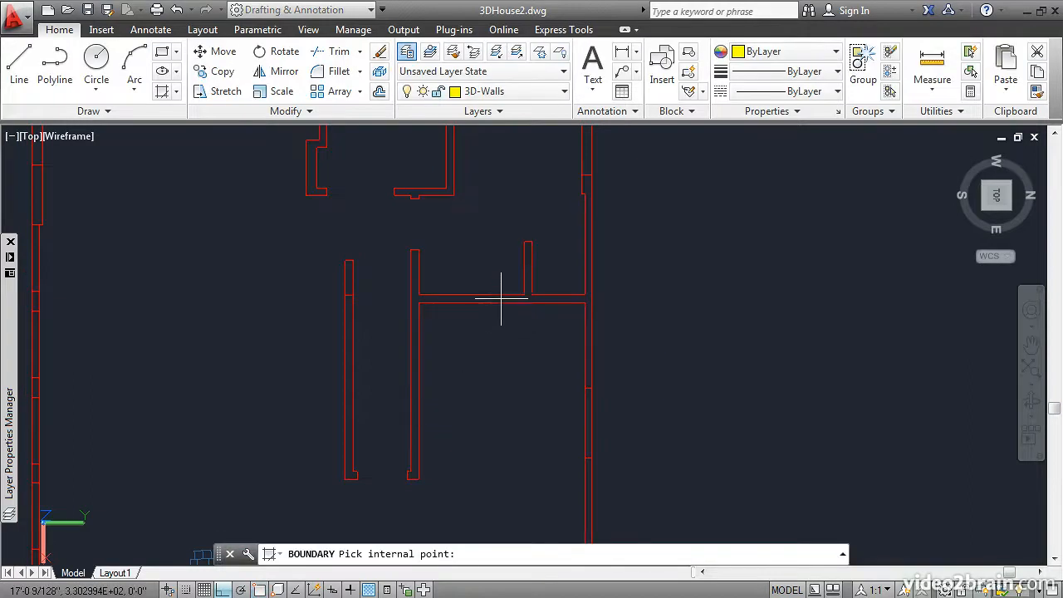
left_click(502, 307)
key("Return")
Step: Create boundary polylines inside the northwest room's window segment and surrounding walls, and the northern end segments of the west wall
mouse_move(536, 177)
middle_mouse_down()
mouse_move(560, 260)
mouse_move(565, 339)
middle_mouse_up()
key("Return")
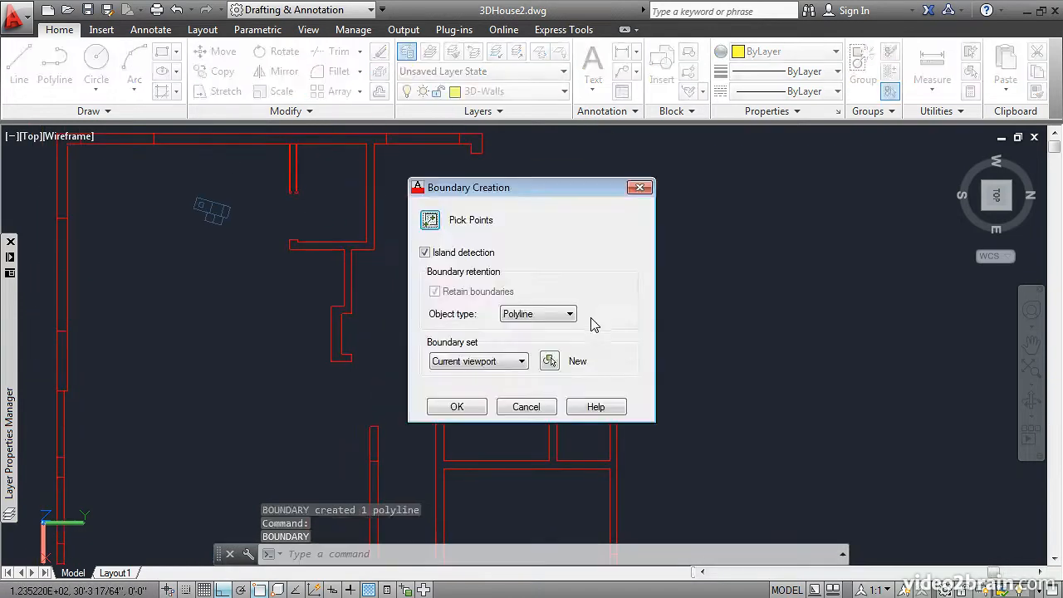
key("Return")
left_click(608, 300)
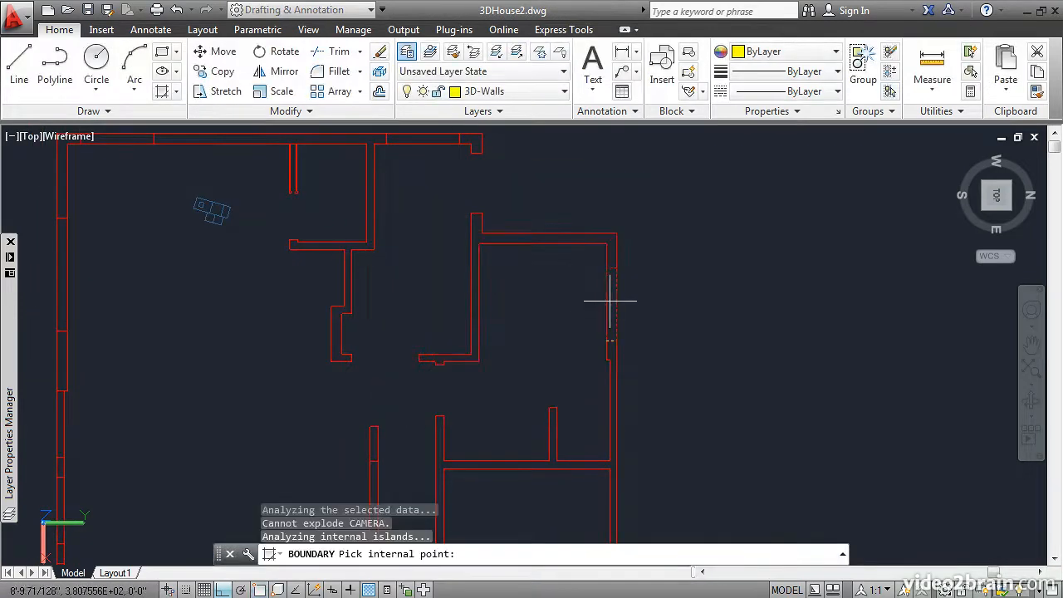
left_click(561, 242)
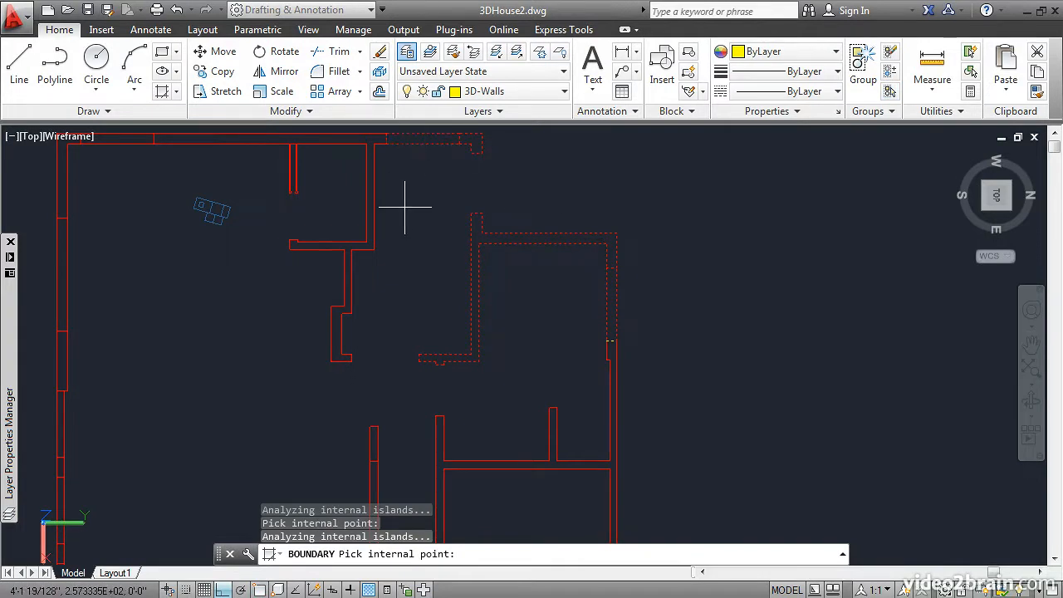
key("Return")
Step: Create a boundary polyline inside the long west wall segment with its connected interior walls
middle_click_drag(319, 186, 536, 233)
scroll(532, 241, "up", 2)
key("Return")
left_click(576, 174)
key("Return")
Step: Create boundary polylines inside the wall segments around the southwest corner of the house
key("Return")
left_click(237, 172)
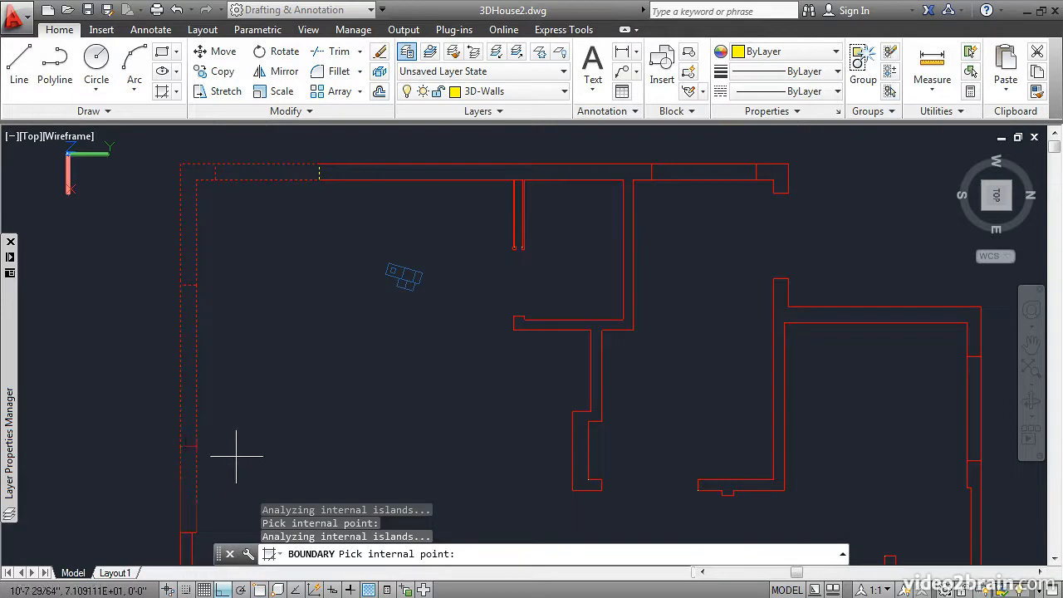
key("Return")
Step: Create boundary polylines inside the consecutive wall segments along the middle of the south wall
scroll(327, 166, "up", 2)
middle_click_drag(327, 166, 286, 208)
key("Return")
left_click(202, 249)
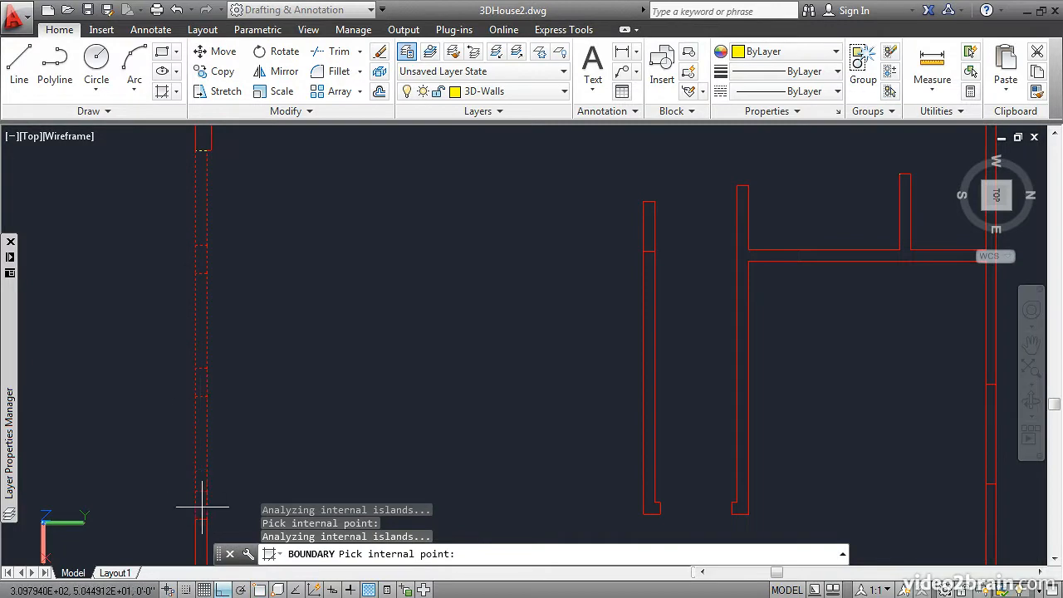
scroll(343, 414, "down", 3)
key("Return")
Step: Create boundary polylines inside the southeast corner segments and the east wall segments up to the entrance opening
key("Return")
left_click(235, 353)
left_click(249, 420)
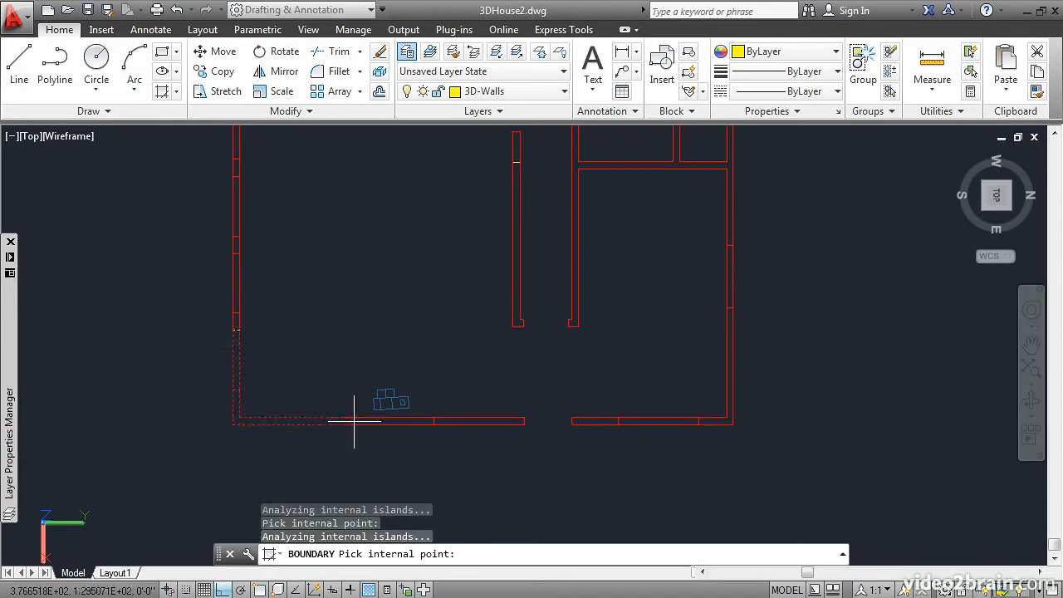
key("Return")
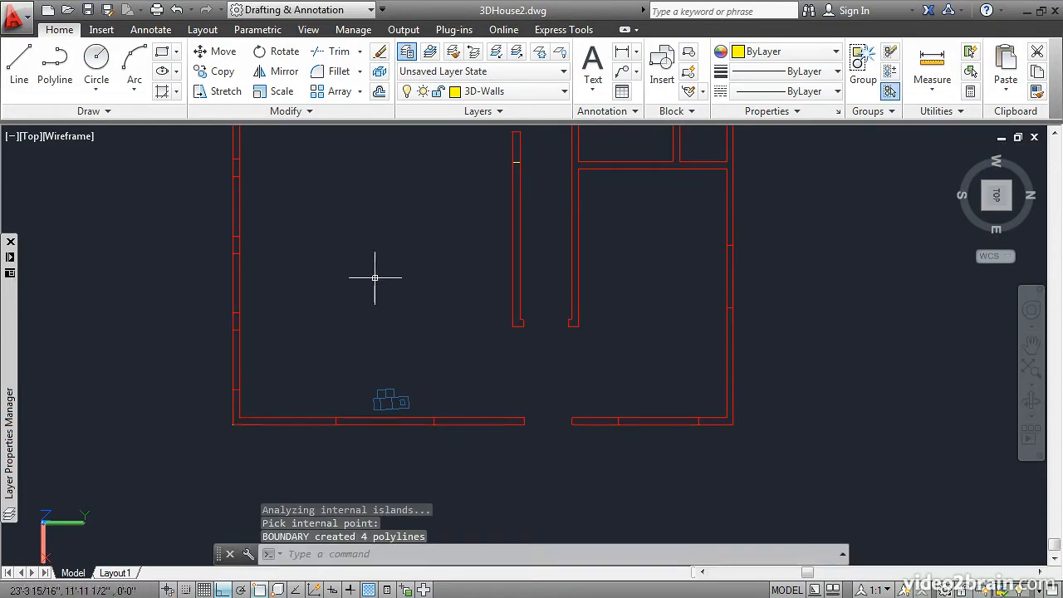
Step: Turn off the A-Walls layer so only the new 3D-Walls boundaries are shown
scroll(378, 197, "down", 2)
middle_click_drag(378, 197, 462, 318)
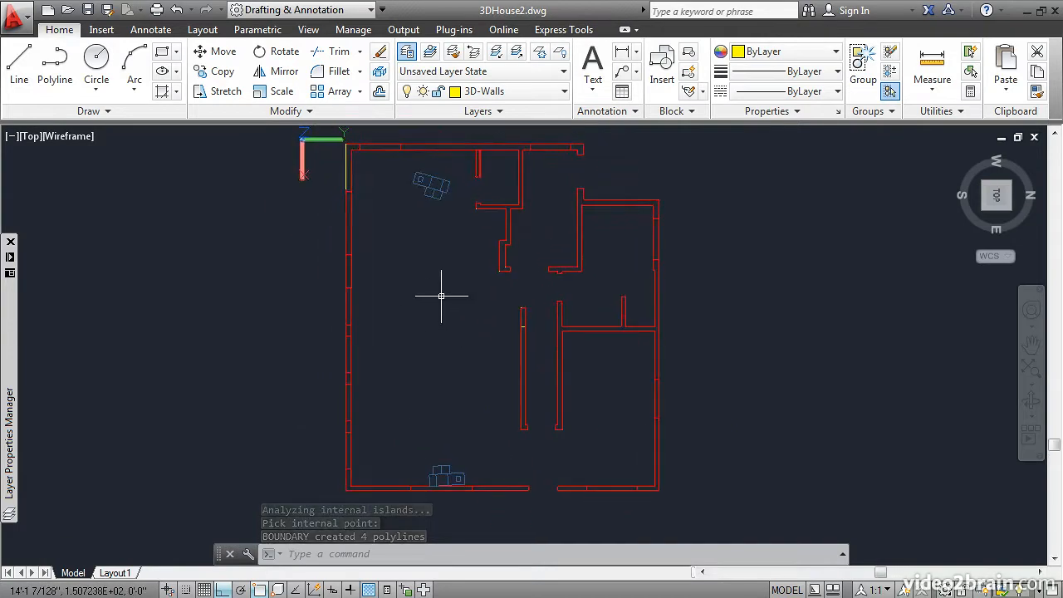
mouse_move(13, 347)
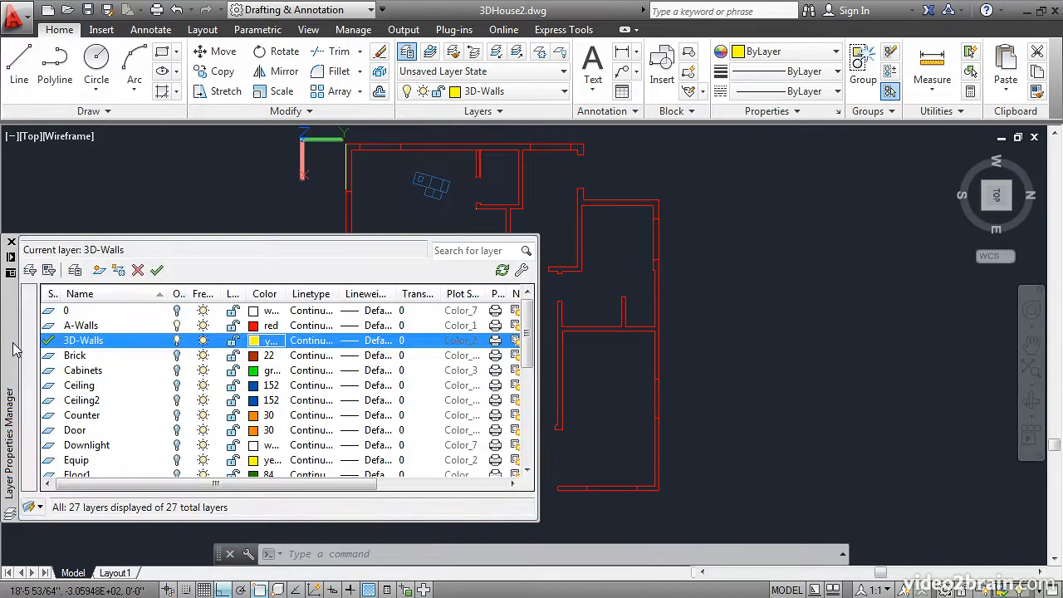
left_click(176, 325)
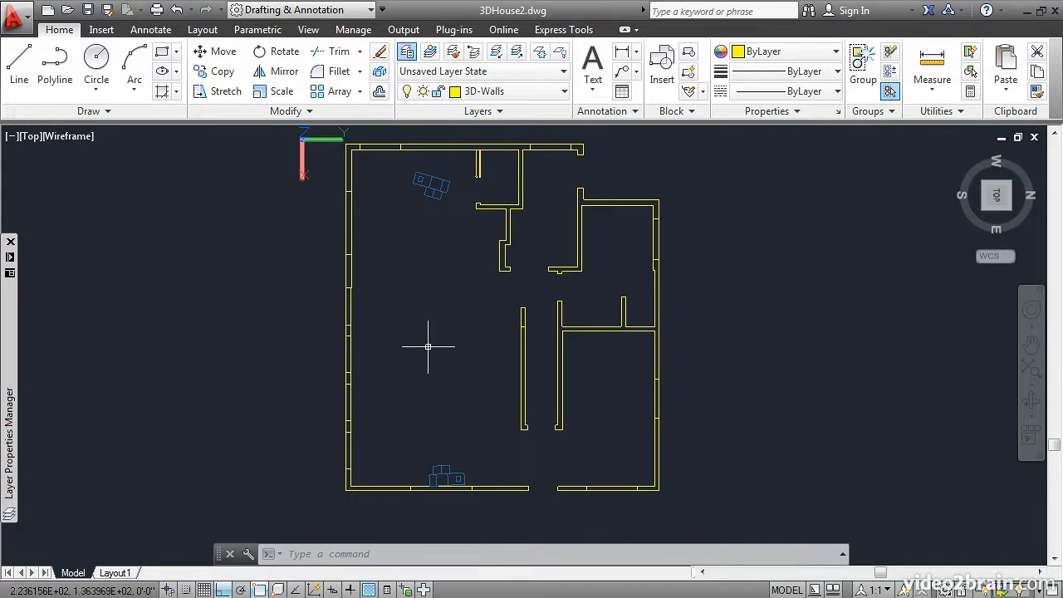
Step: Orbit the wall plan into a 3D view and turn on the Window-Frame layer
middle_click_drag(434, 386, 474, 339, "shift")
scroll(473, 320, "up", 2)
scroll(467, 283, "down", 2)
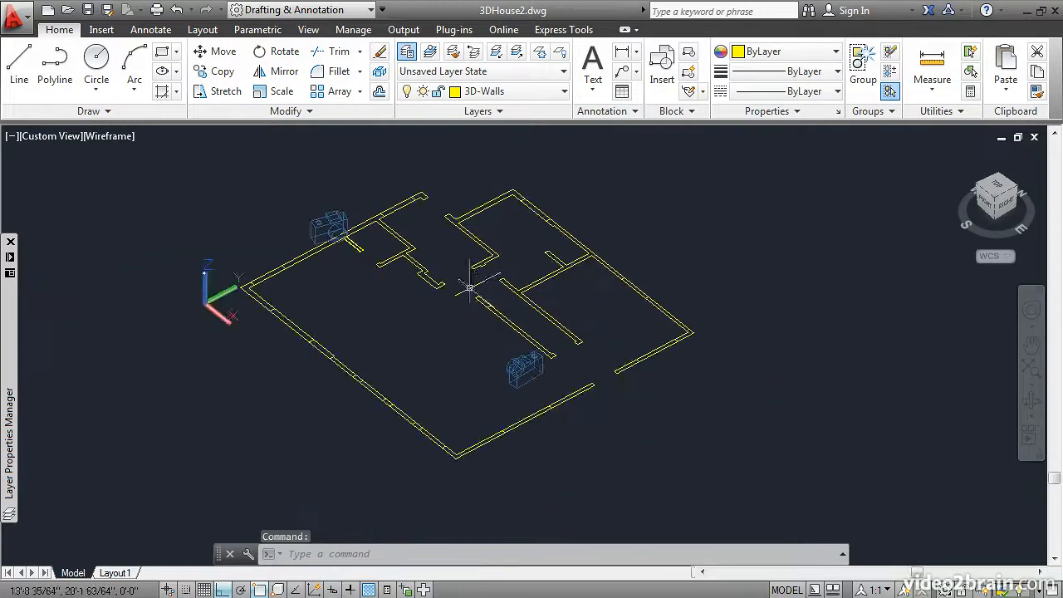
scroll(538, 360, "up", 2)
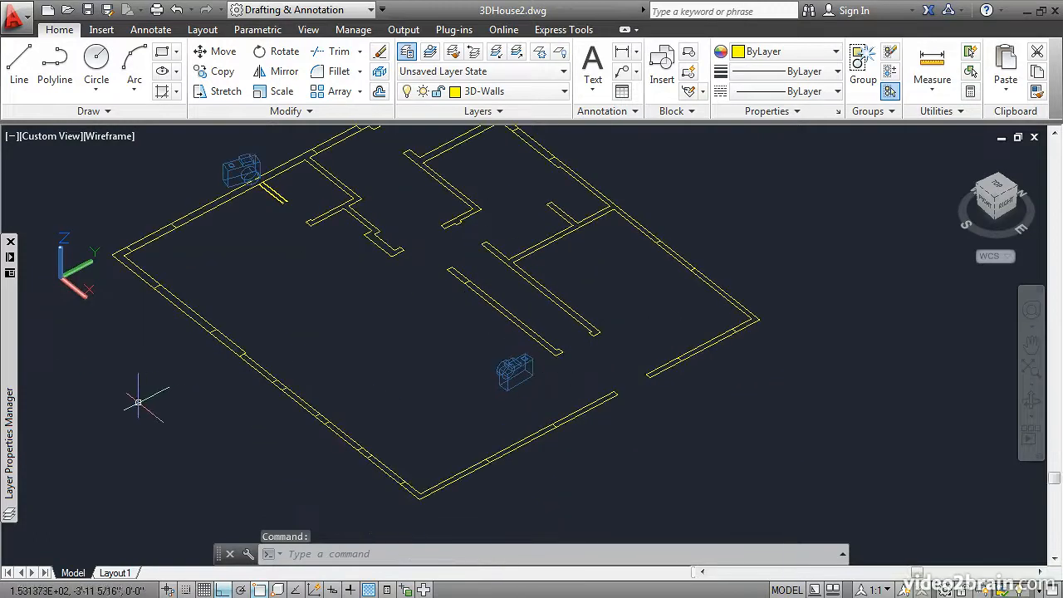
mouse_move(10, 405)
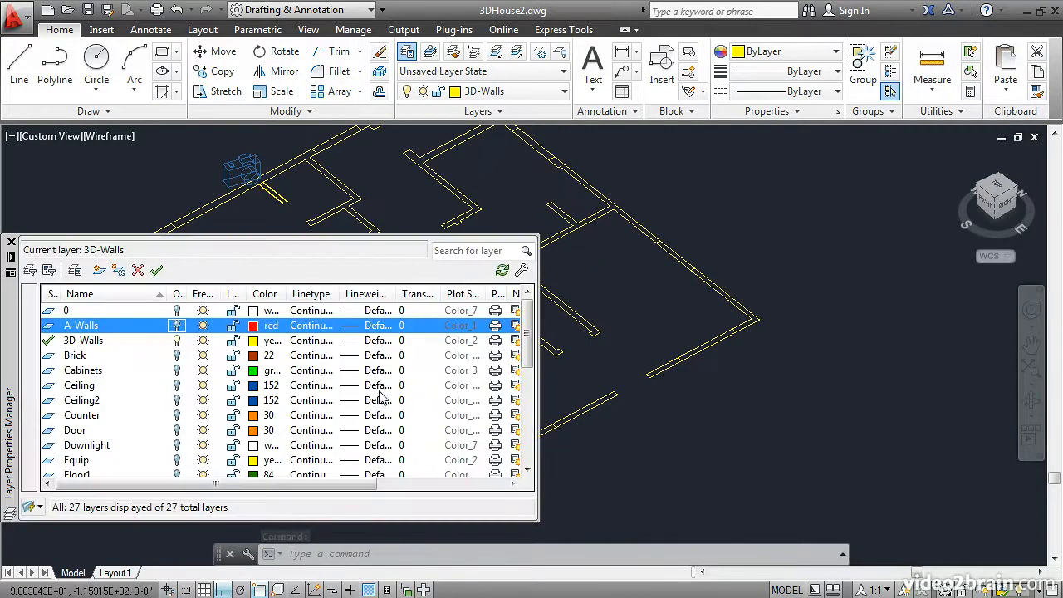
scroll(189, 435, "down", 5)
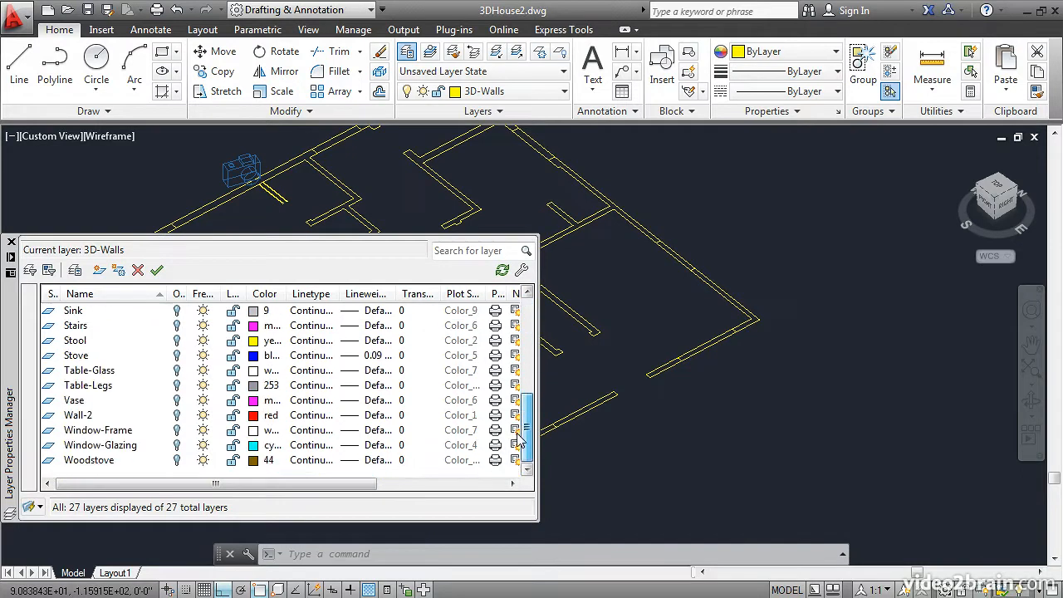
left_click(176, 430)
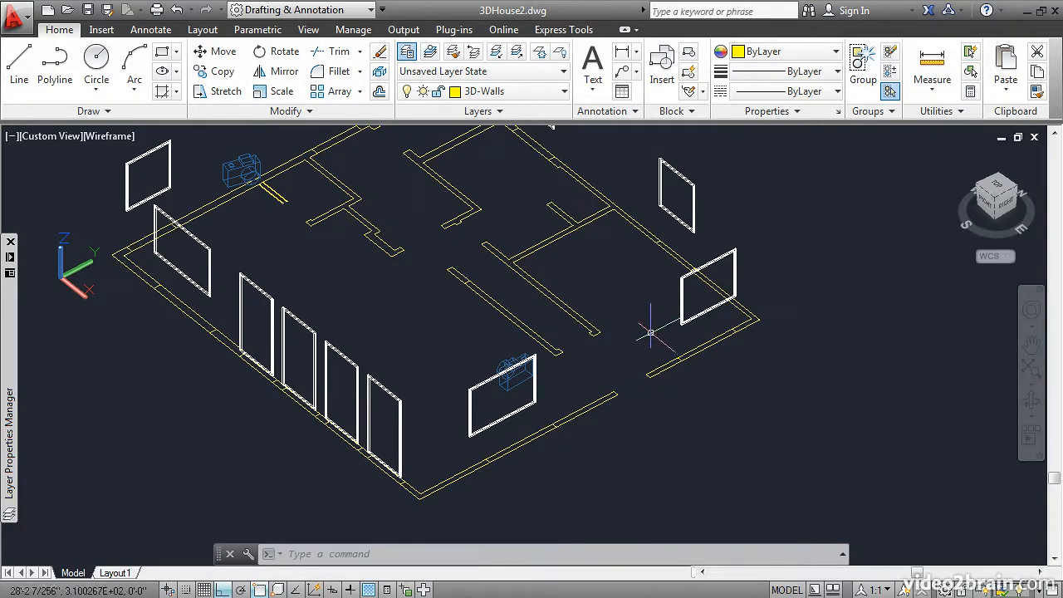
Step: Switch the workspace to 3D Basics
scroll(648, 323, "up", 2)
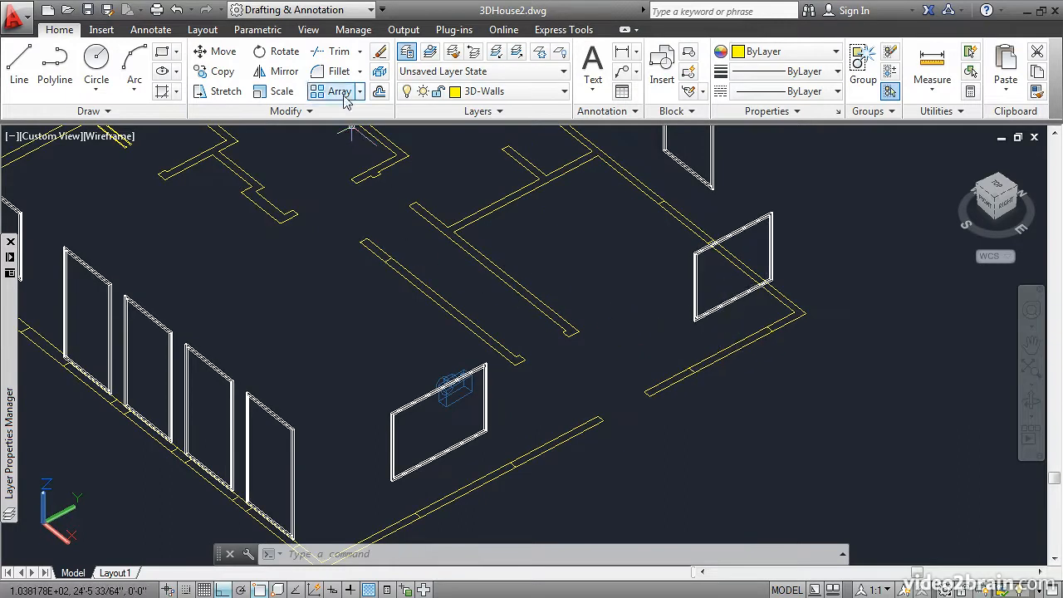
left_click(340, 15)
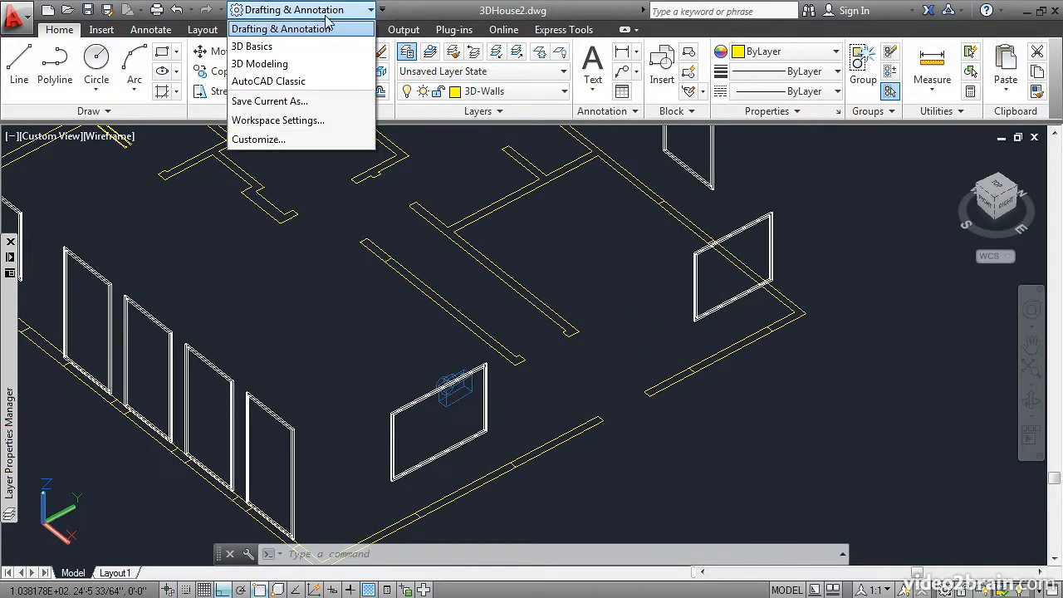
left_click(269, 47)
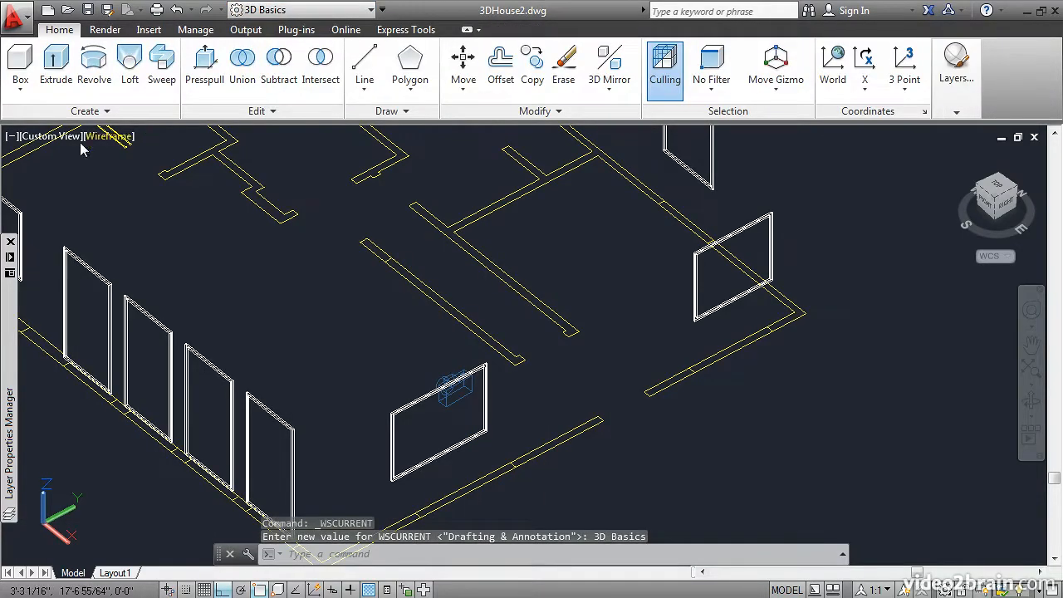
Step: Start an Extrude and select the full-height wall boundaries from the entrance's north side around the northeast corner to the northwest corner, including connected interior walls
left_click(56, 64)
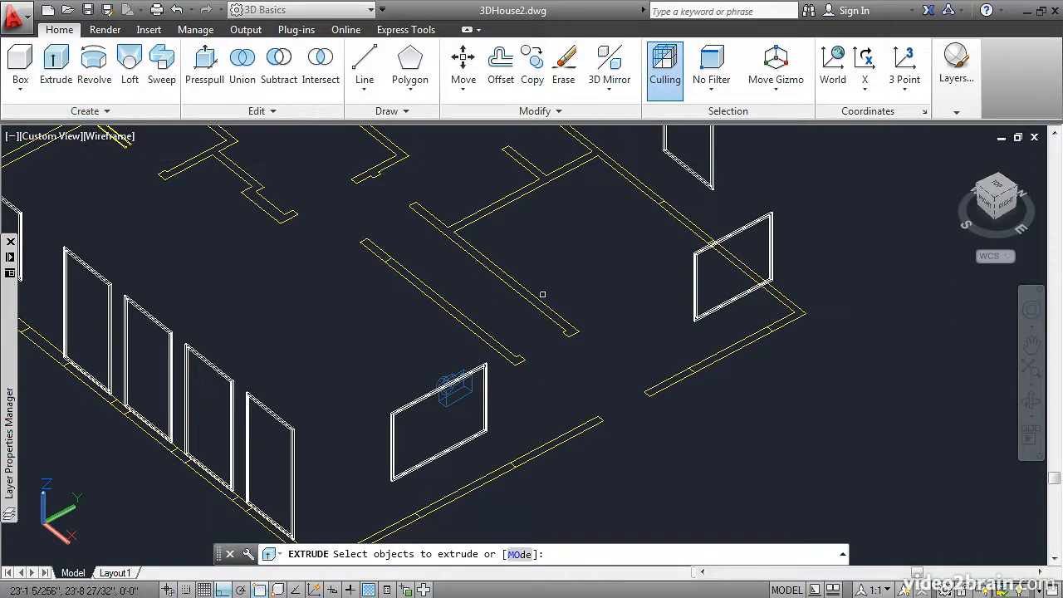
left_click(671, 375)
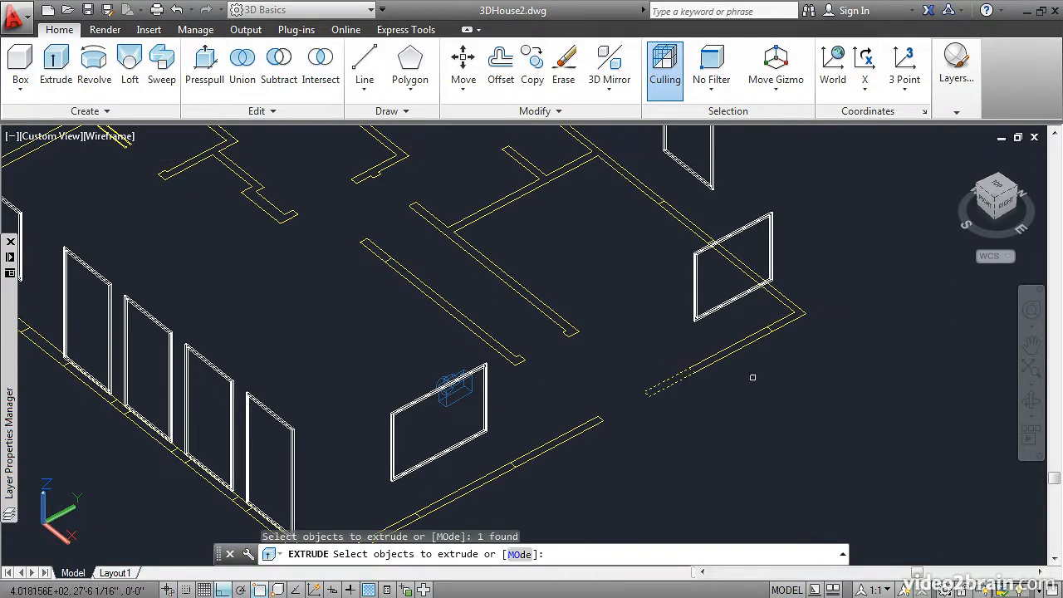
left_click(788, 317)
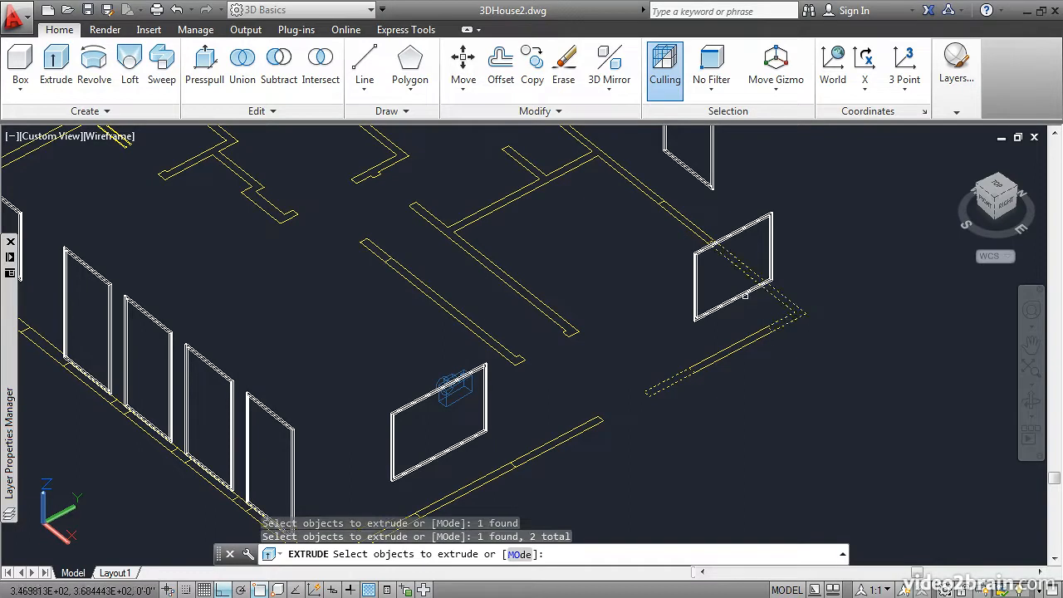
middle_click_drag(624, 252, 725, 388)
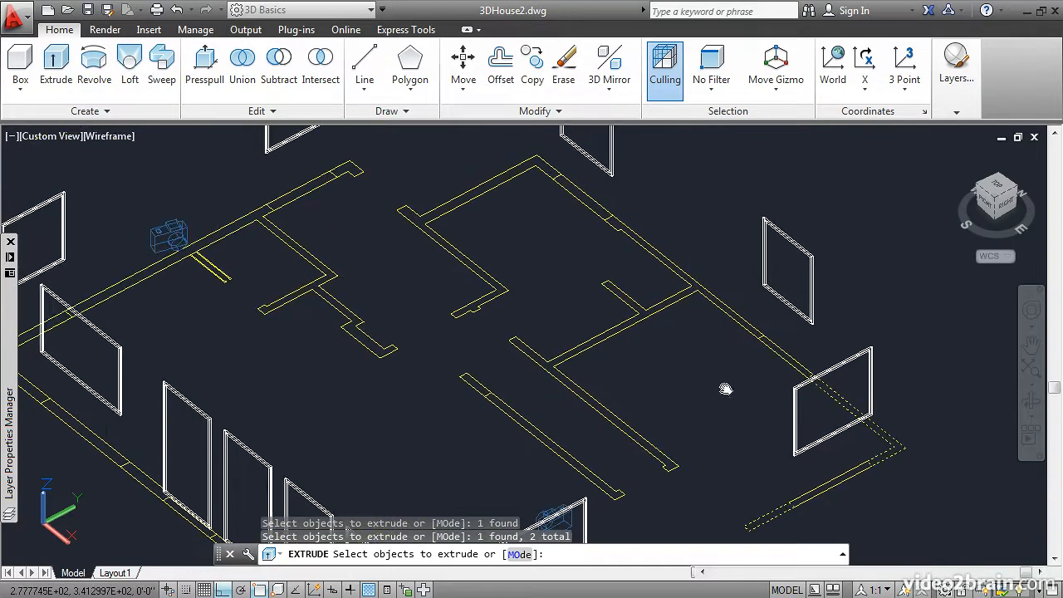
left_click(708, 303)
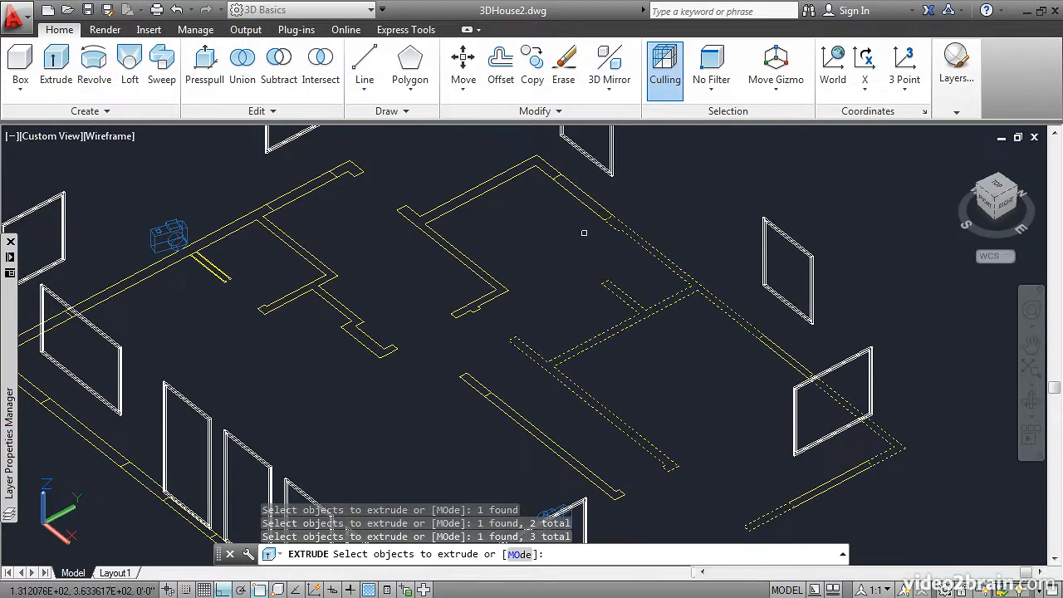
middle_click_drag(584, 236, 664, 284)
scroll(608, 231, "up", 1)
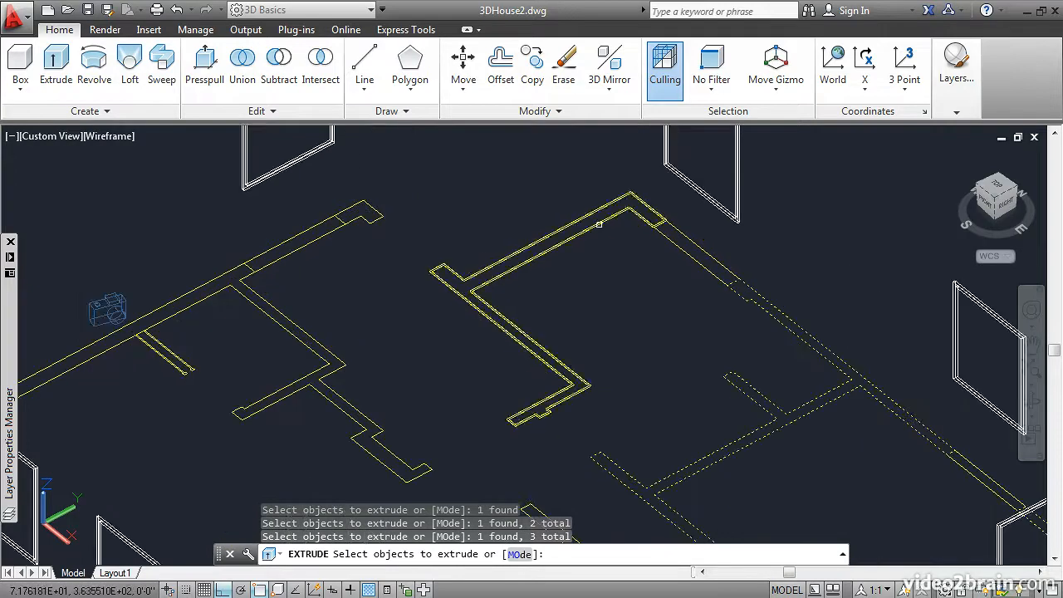
left_click(599, 225)
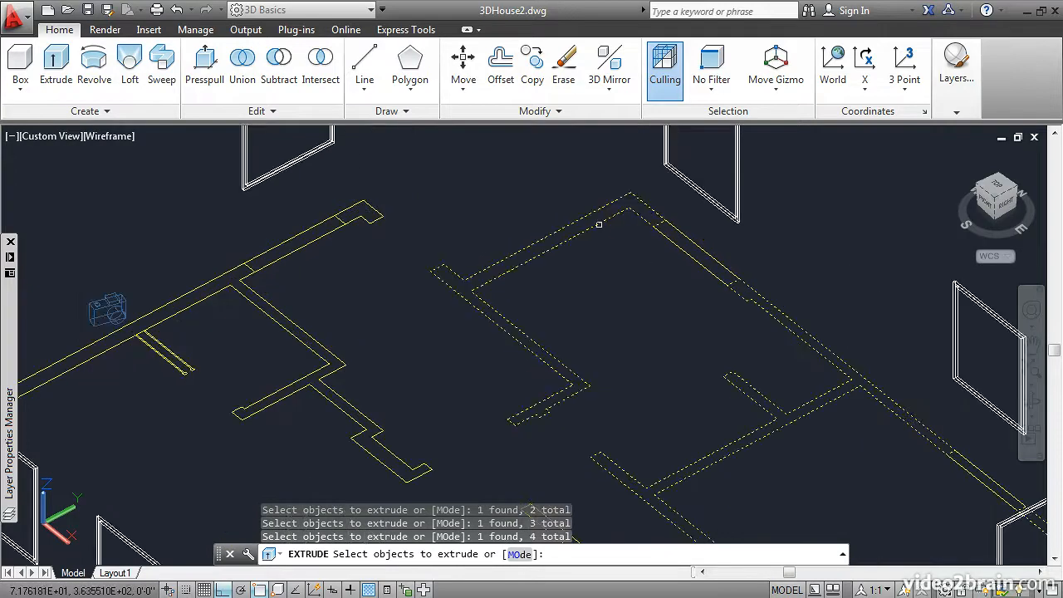
Step: Add the west wall with its interior branches, the southwest corner and the first south wall segments between windows to the Extrude selection
left_click(229, 286)
middle_click_drag(213, 335, 520, 287)
scroll(513, 324, "down", 2)
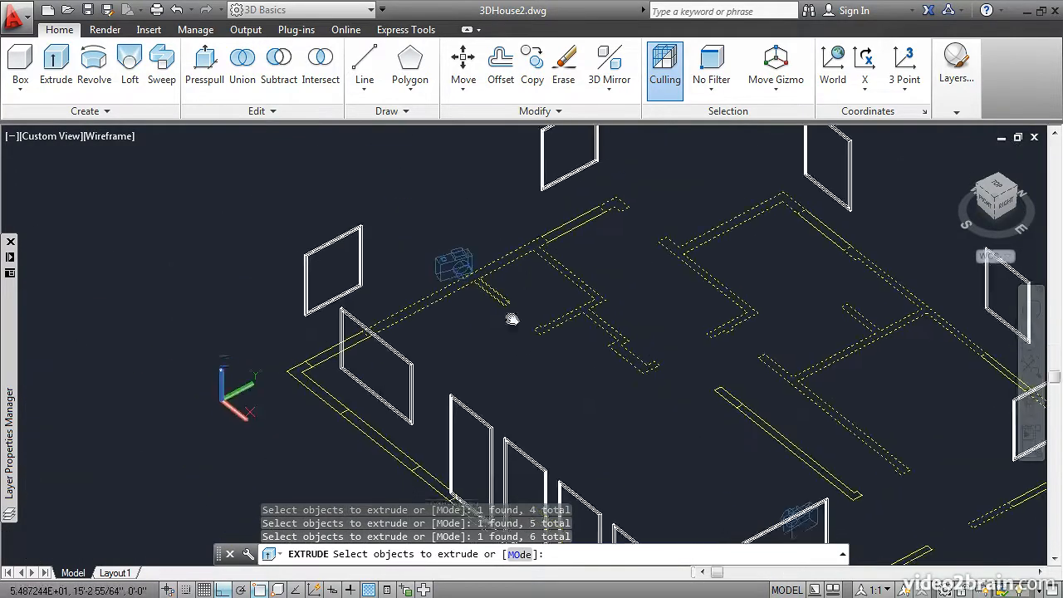
middle_click_drag(513, 324, 397, 227)
left_click(191, 289)
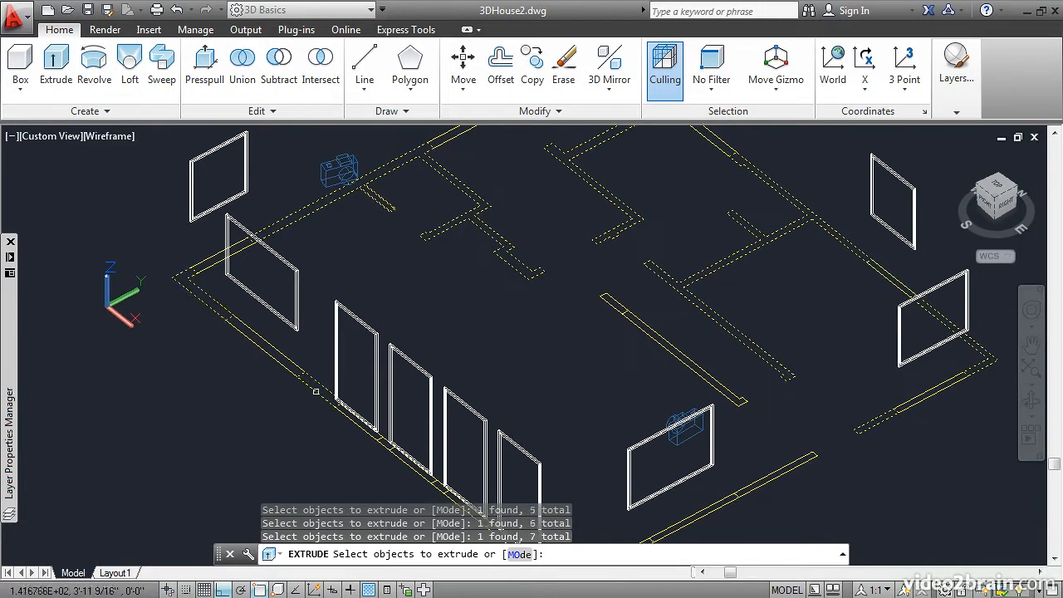
left_click(381, 444)
Step: Add the remaining south piers, southeast corner, wall beside the entrance and freestanding interior wall, and extrude all selected boundaries 8'
scroll(285, 344, "up", 2)
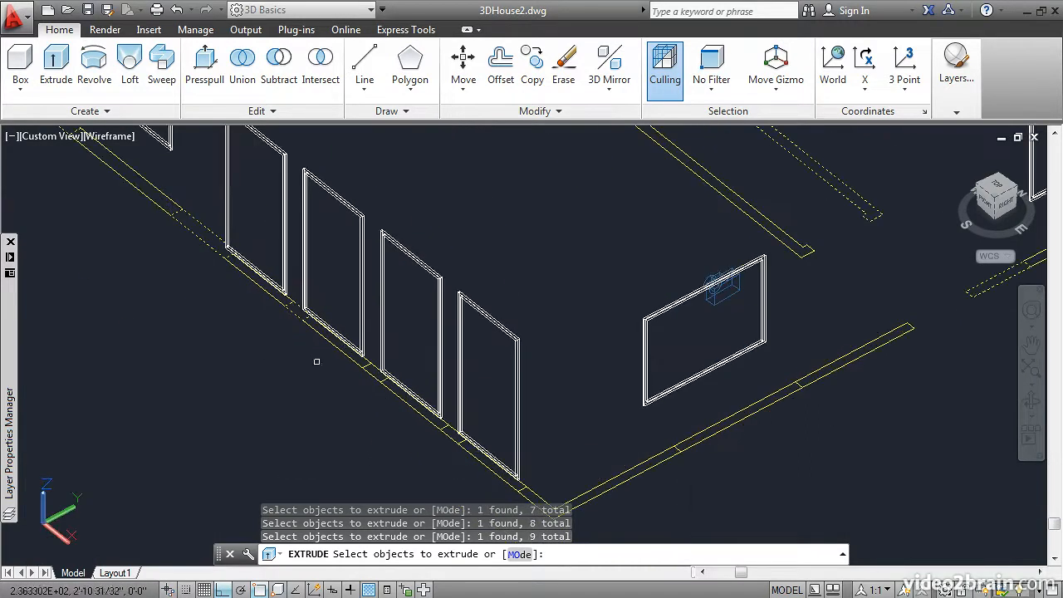
left_click(611, 477)
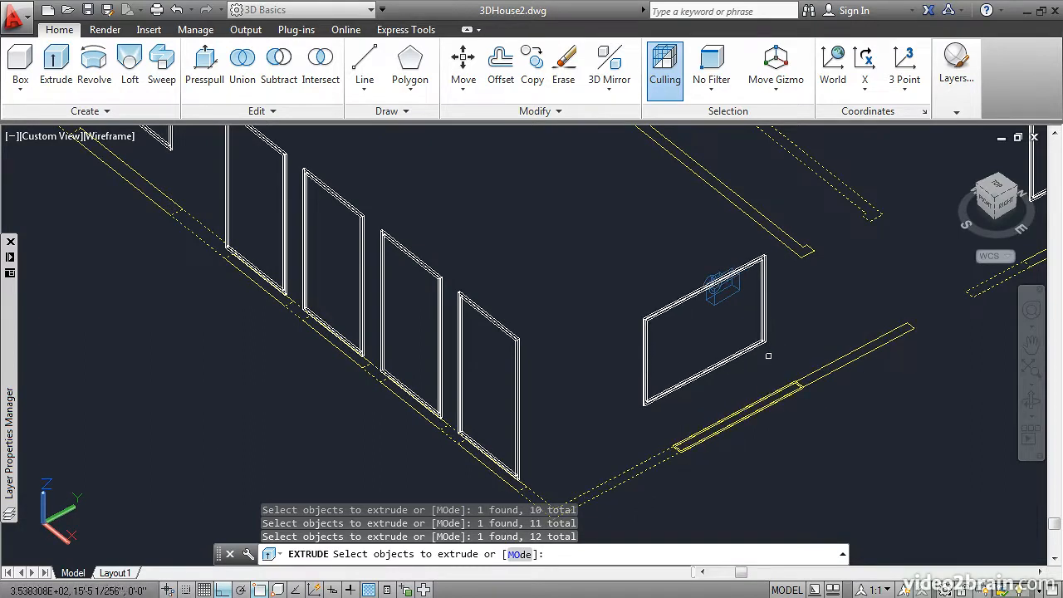
left_click(817, 368)
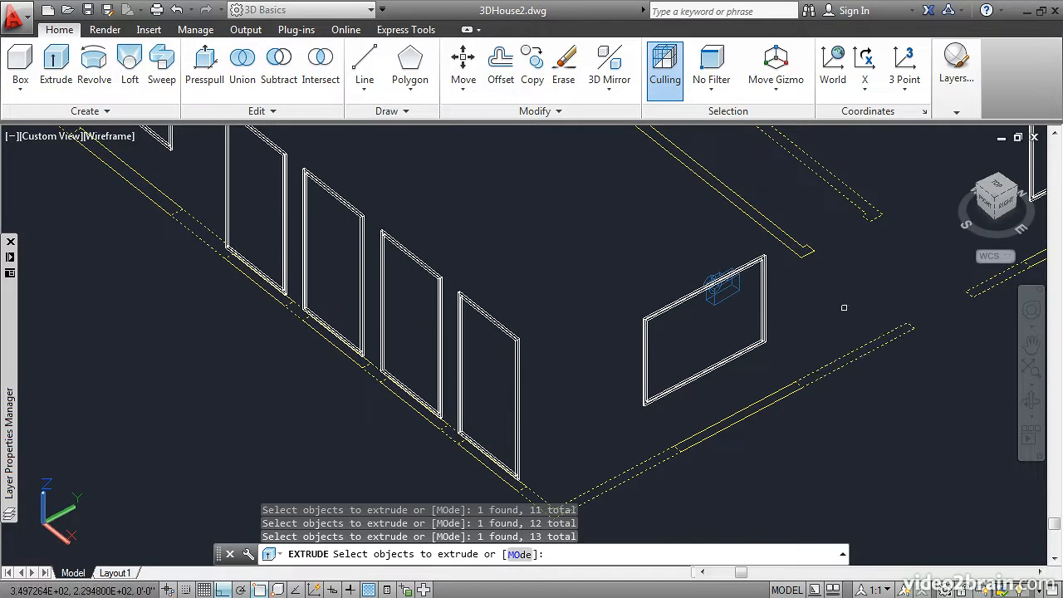
scroll(844, 274, "down", 2)
middle_click_drag(843, 243, 660, 326)
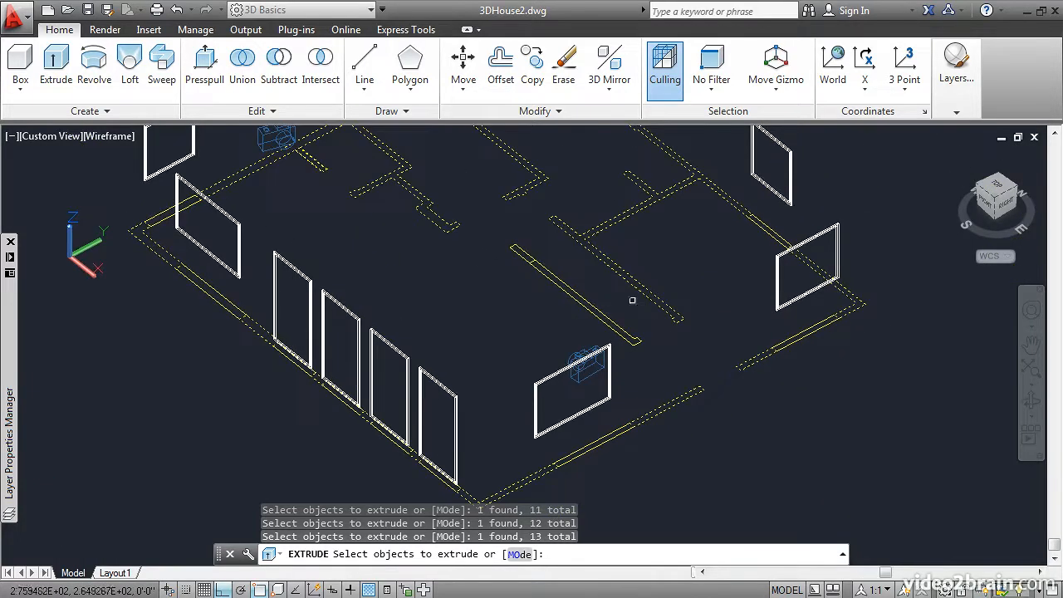
left_click(579, 296)
key("Return")
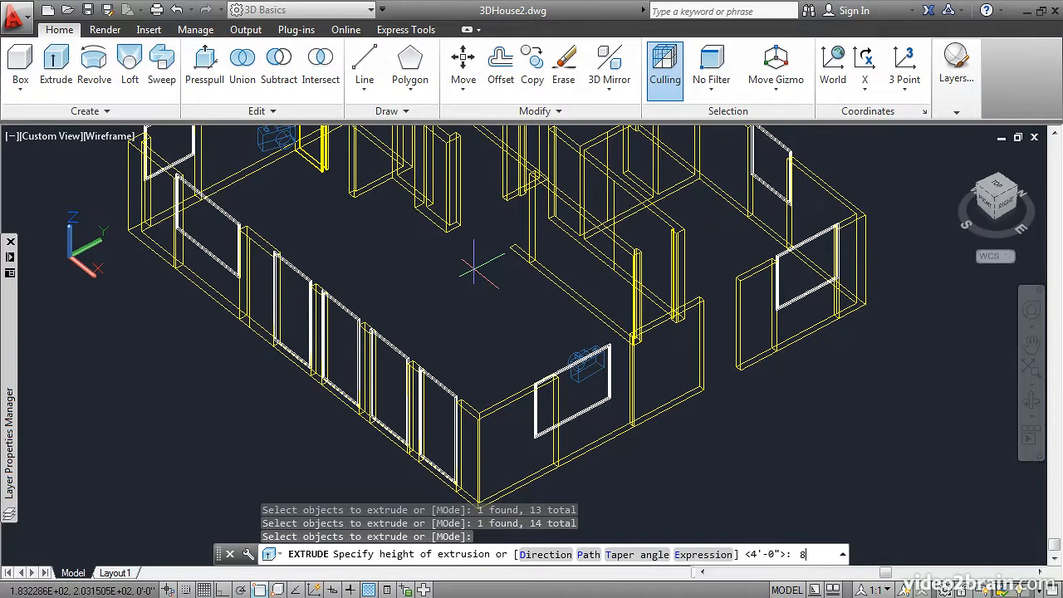
type("8")
key("Return")
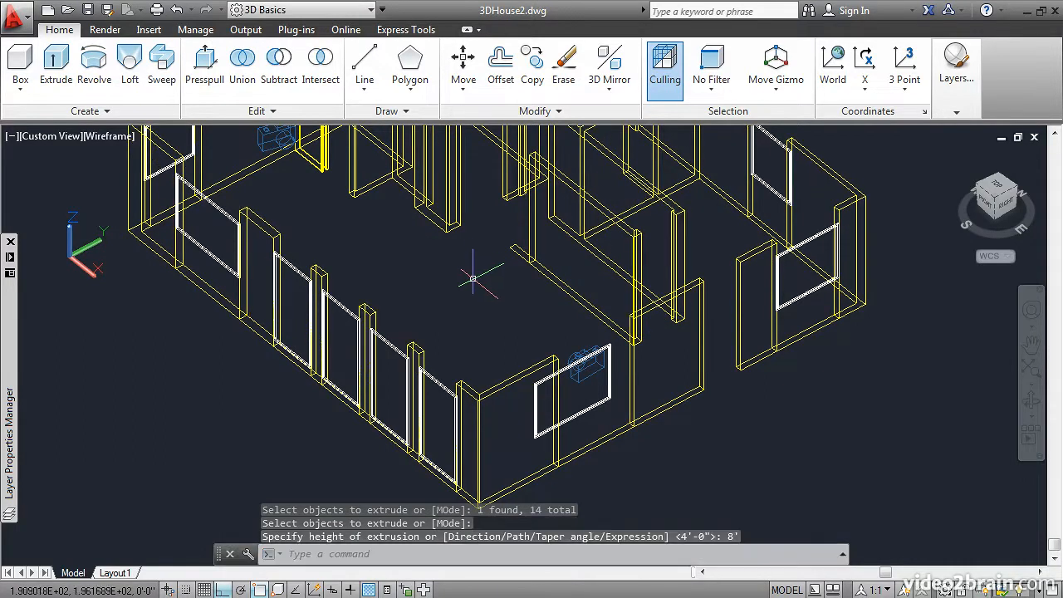
Step: Start another Extrude and select the four boundaries beneath the windows in the east and north walls
middle_click_drag(477, 254, 353, 298, "shift")
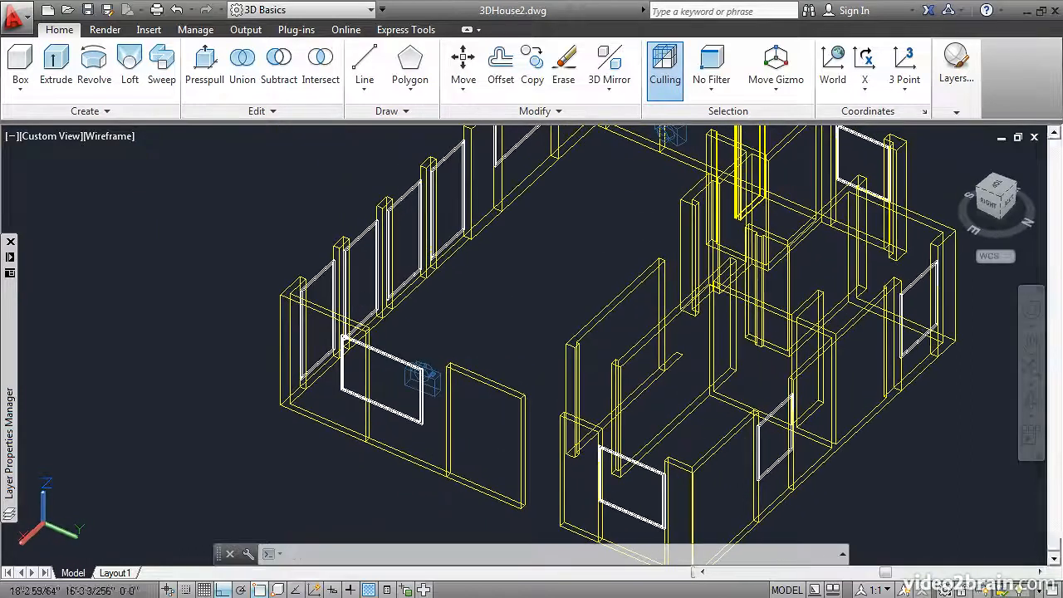
middle_click_drag(495, 337, 353, 247)
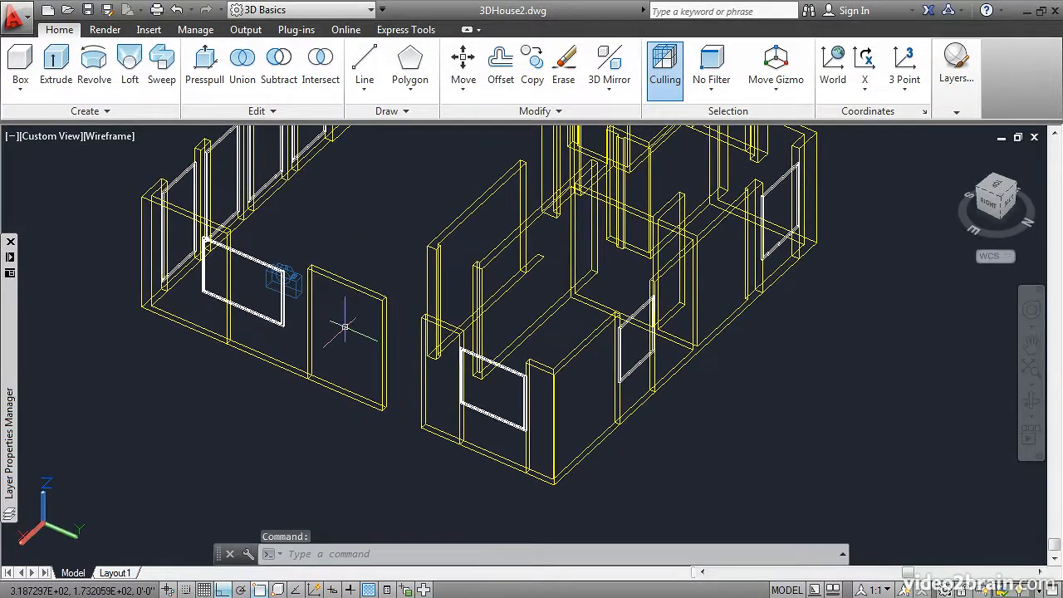
left_click(56, 67)
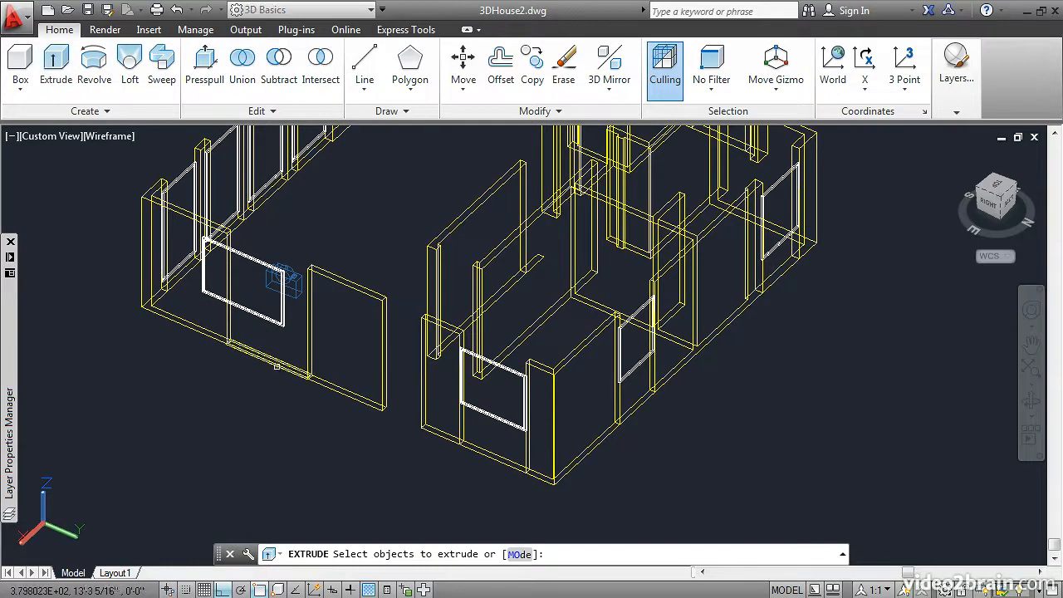
left_click(276, 365)
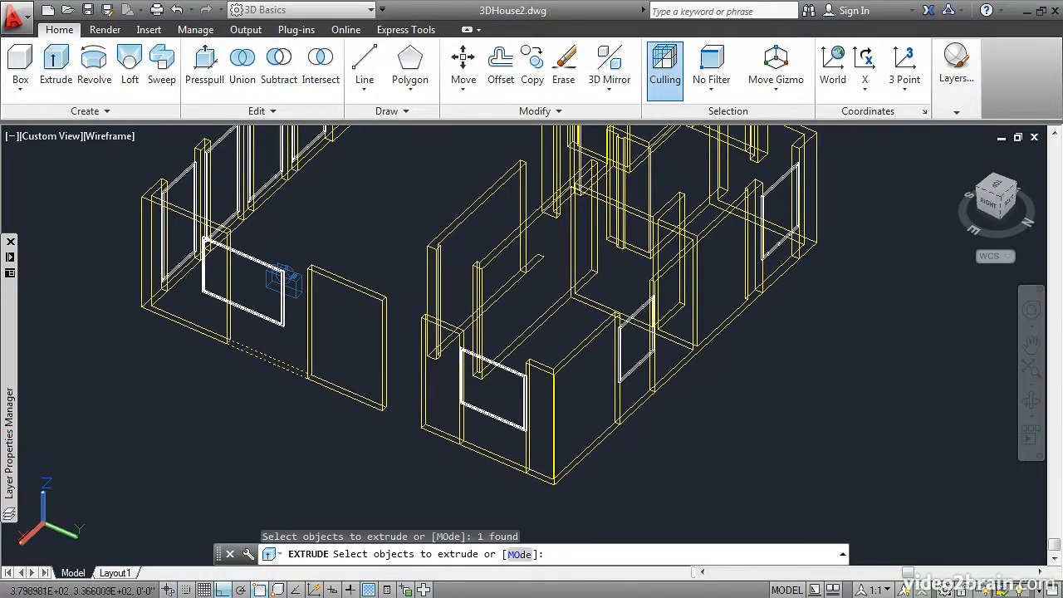
left_click(495, 457)
left_click(641, 404)
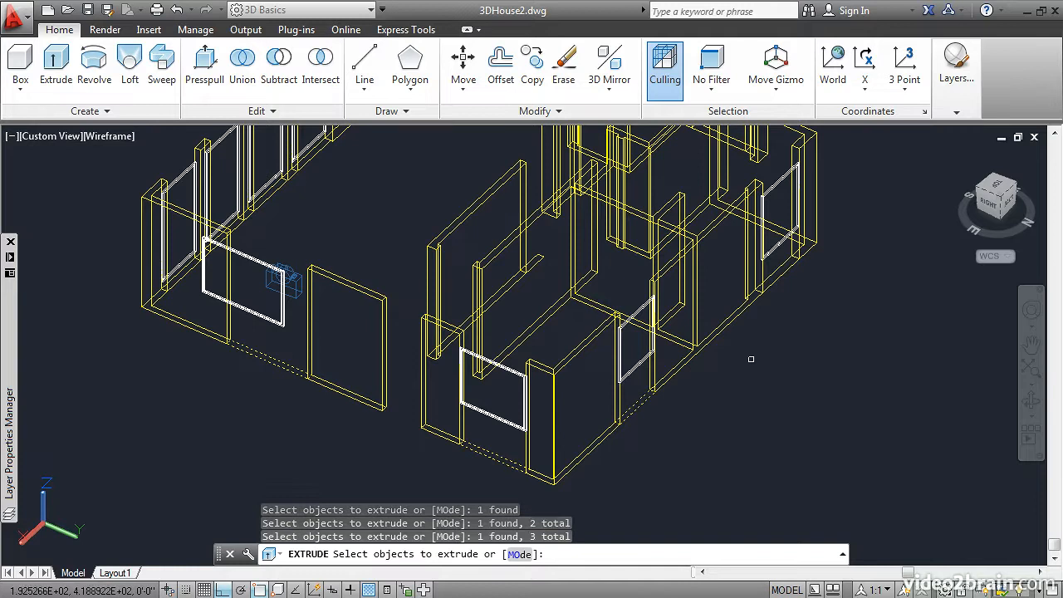
left_click(782, 274)
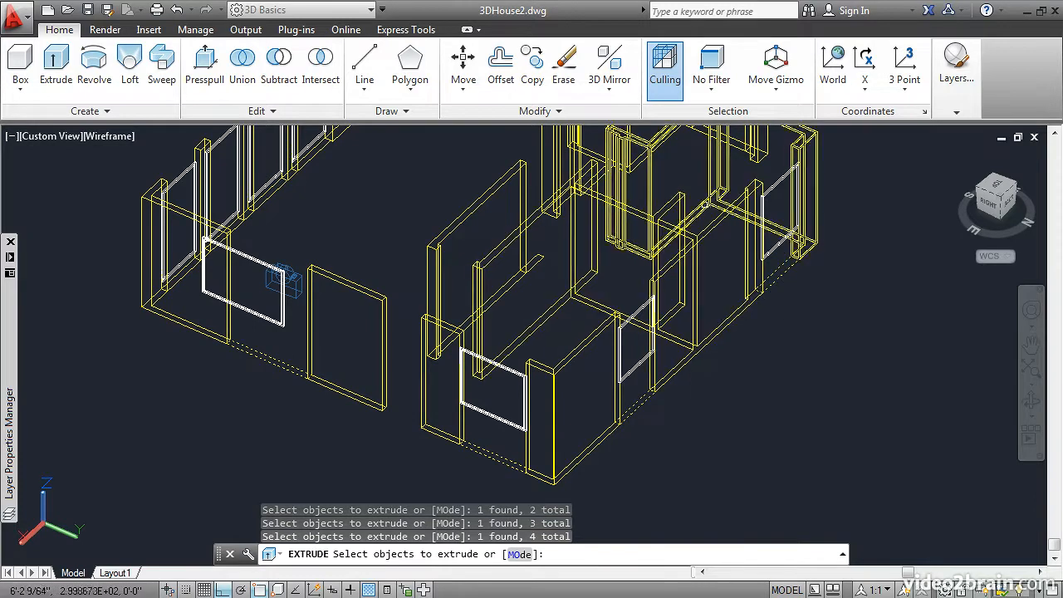
Step: Add the boundaries beneath the west windows and westernmost south window, and extrude all selected boundaries up to the window frame's bottom corner
middle_click_drag(707, 208, 664, 413, "shift")
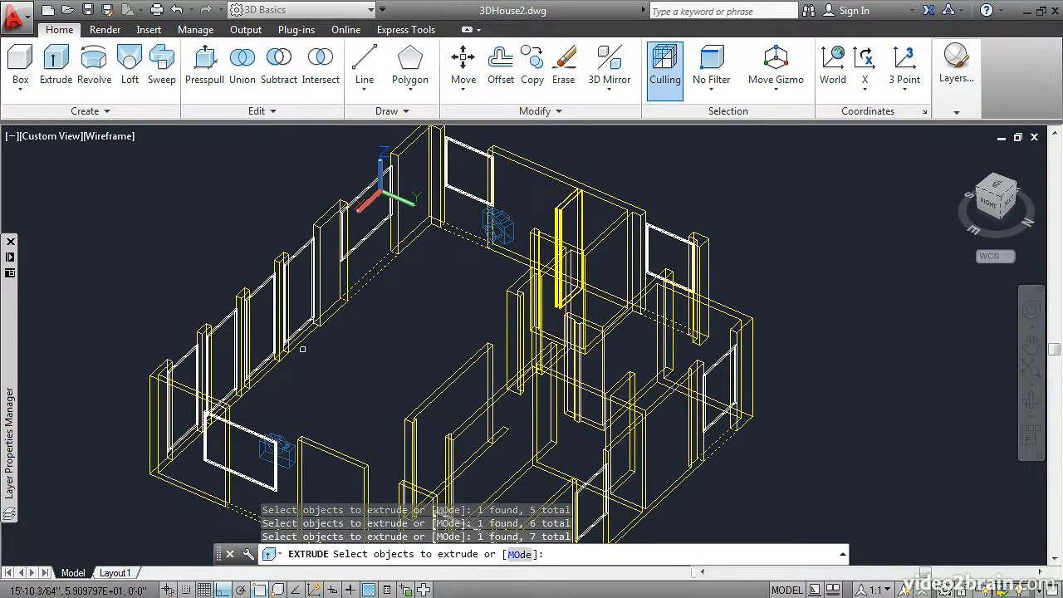
middle_click_drag(368, 397, 456, 284)
scroll(500, 427, "up", 2)
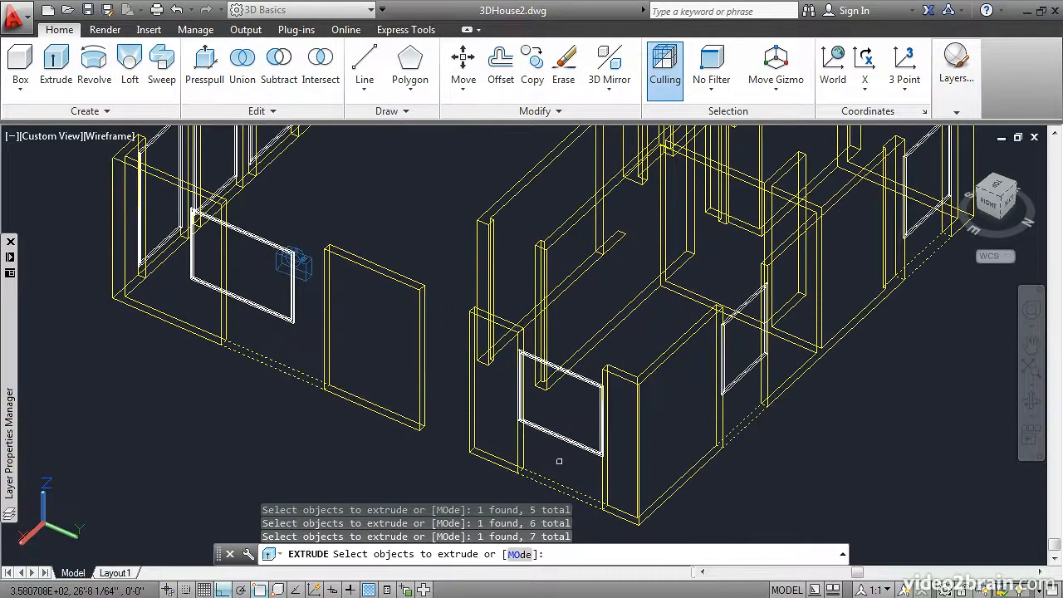
key("Return")
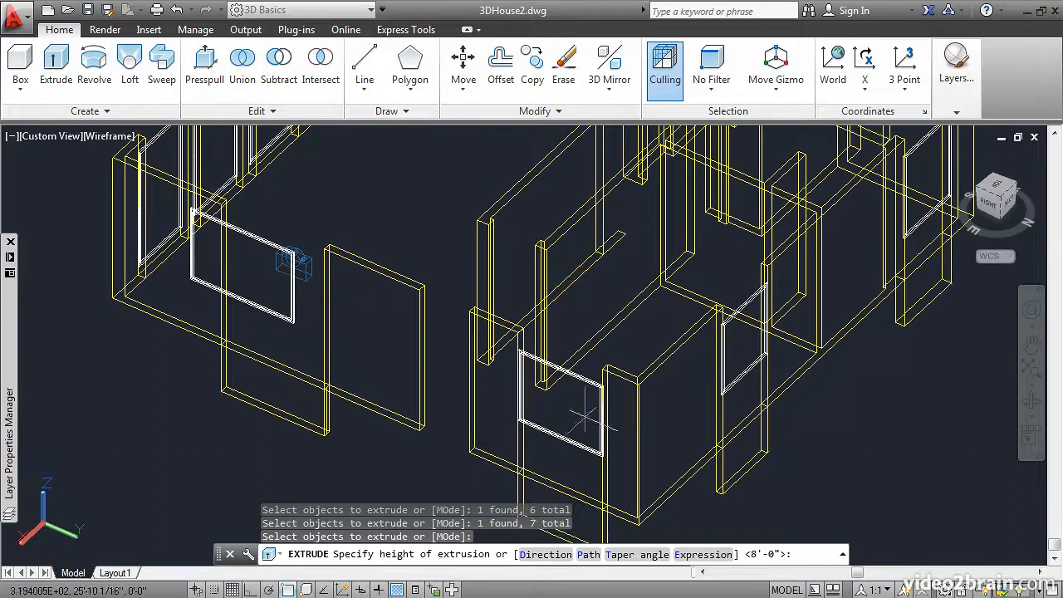
scroll(581, 431, "up", 5)
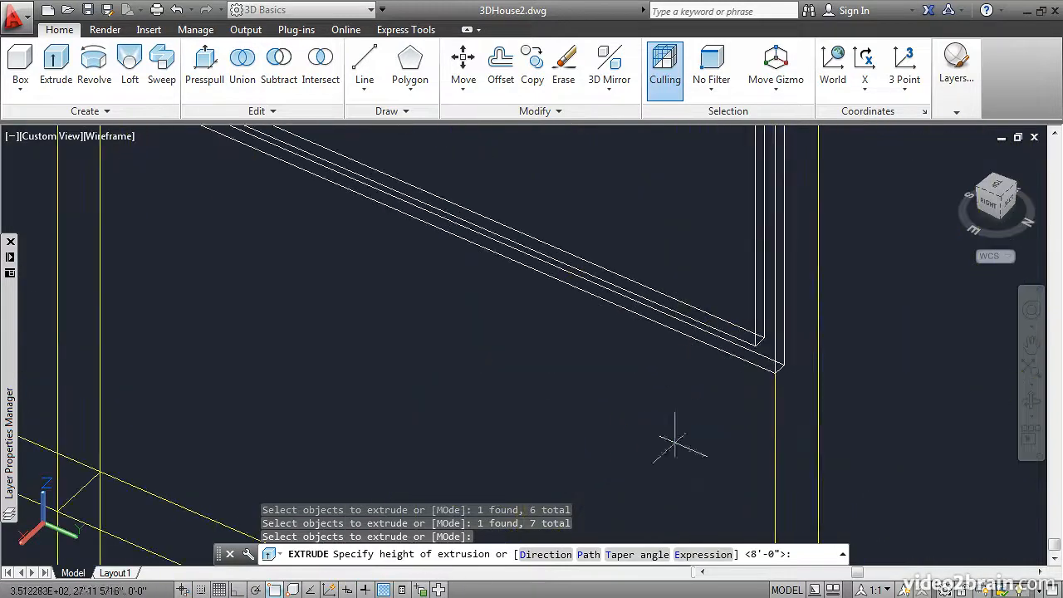
left_click(774, 374)
scroll(622, 419, "down", 5)
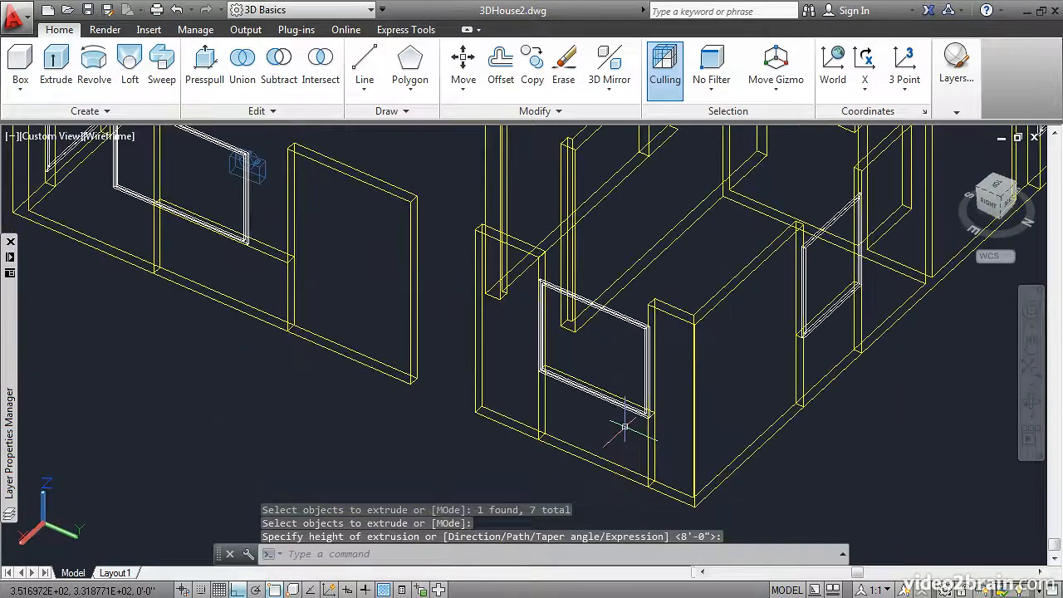
scroll(550, 398, "down", 4)
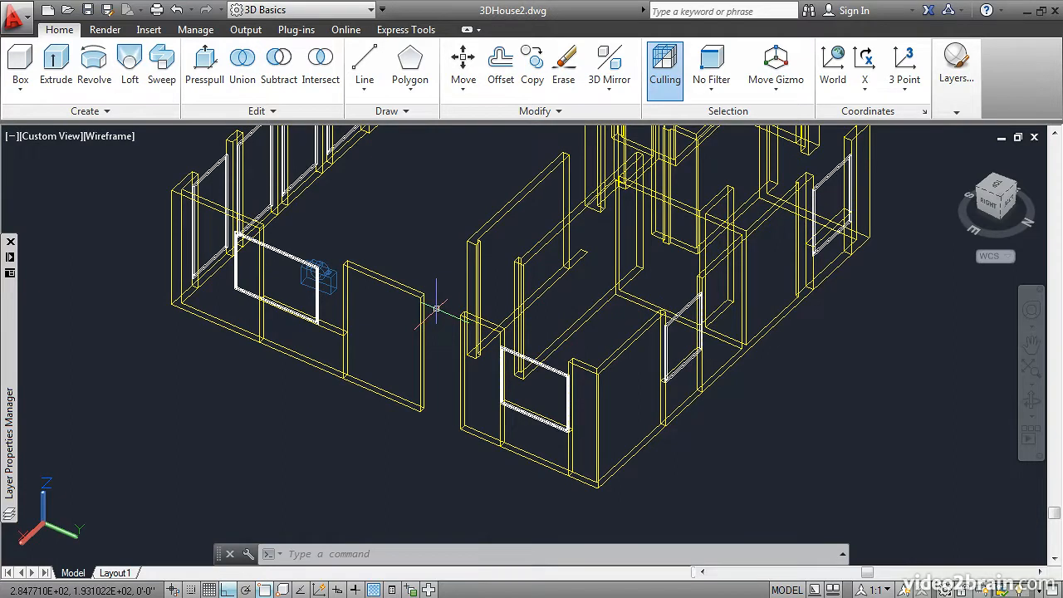
Step: Draw rectangles bridging the wall tops above the entrance opening and above the east window beside it, corner to corner
scroll(435, 308, "up", 3)
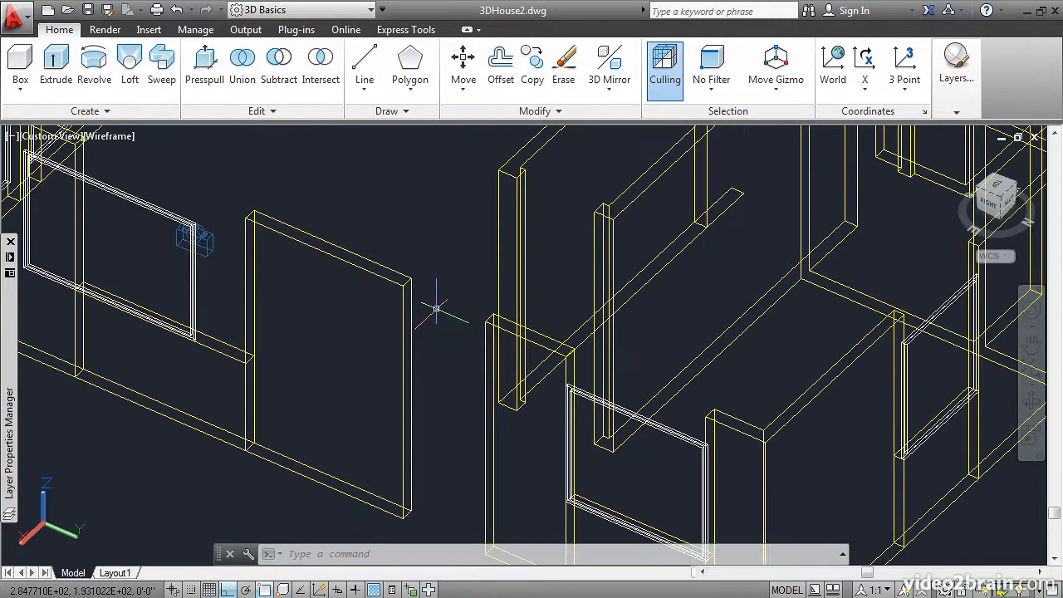
type("rec")
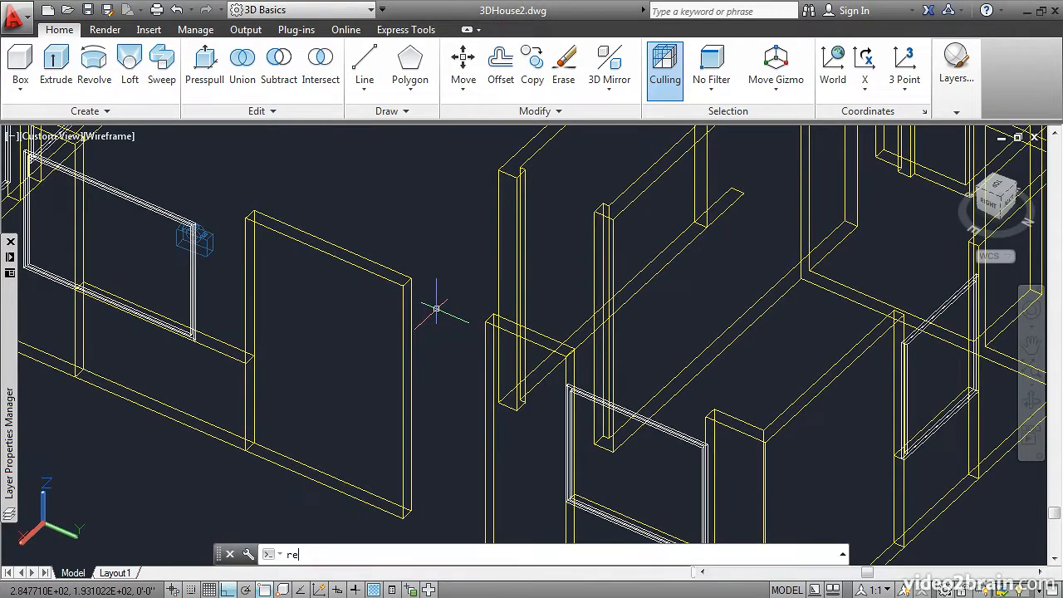
key("Return")
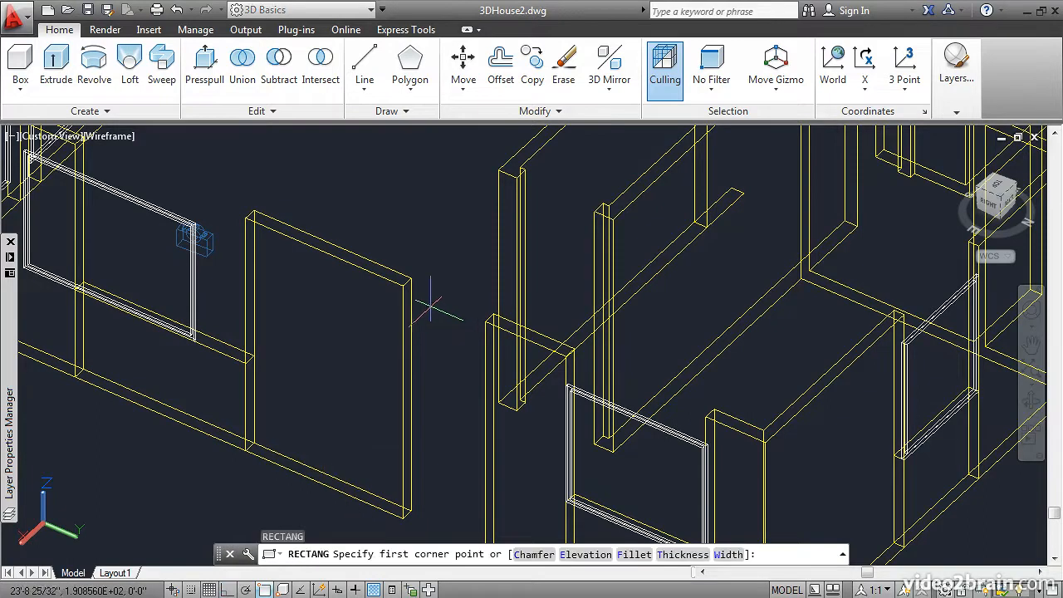
left_click(402, 284)
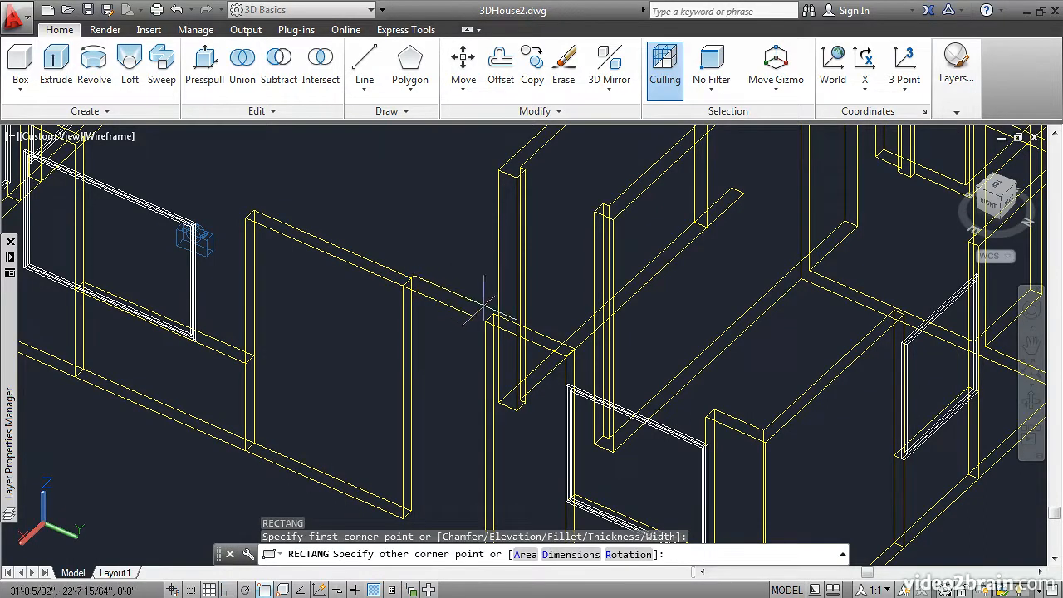
left_click(494, 314)
middle_click_drag(493, 319, 531, 232, "shift")
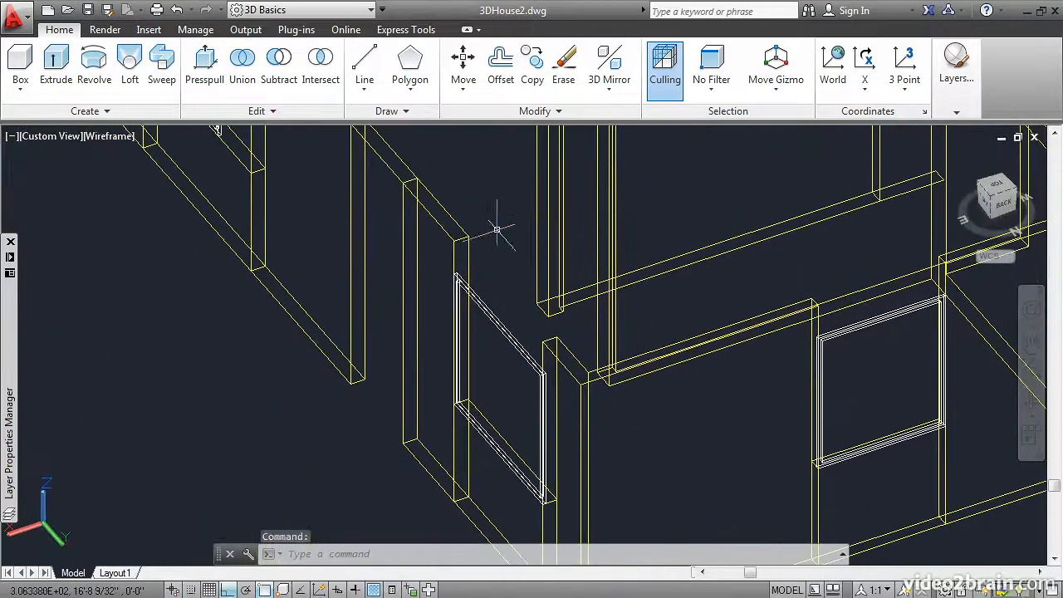
key("Return")
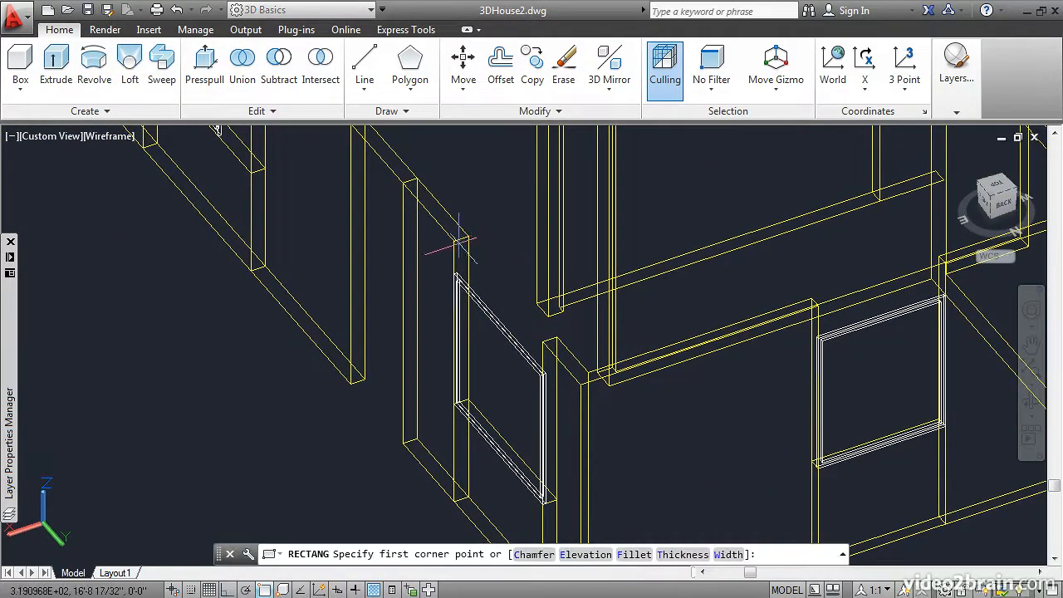
left_click(448, 238)
left_click(552, 334)
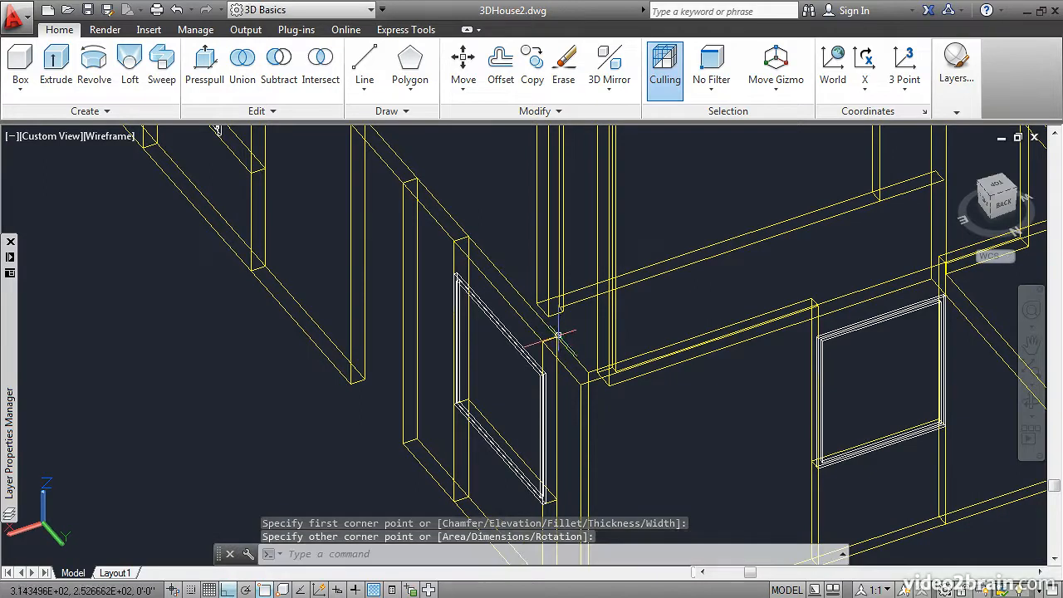
Step: Draw rectangles bridging the wall tops above the two windows in the north wall
middle_click_drag(742, 278, 766, 292, "shift")
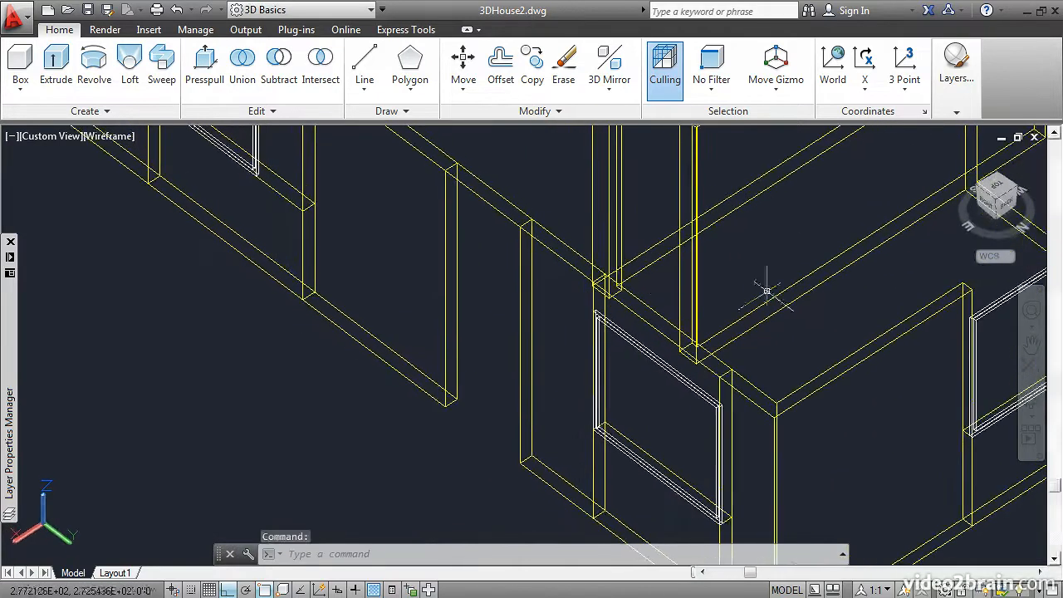
middle_click_drag(883, 278, 495, 326)
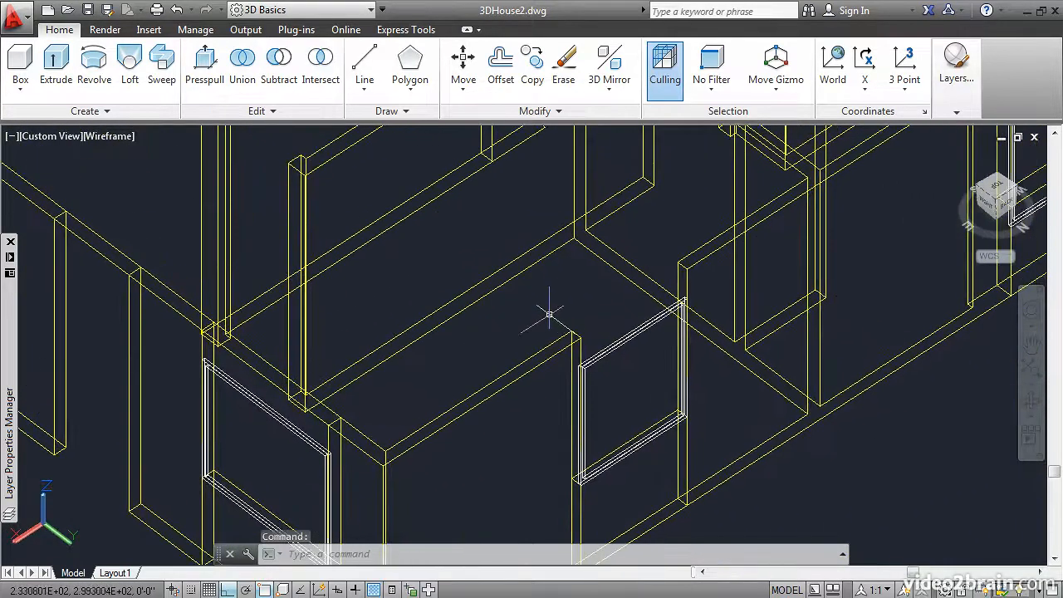
key("Return")
left_click(573, 332)
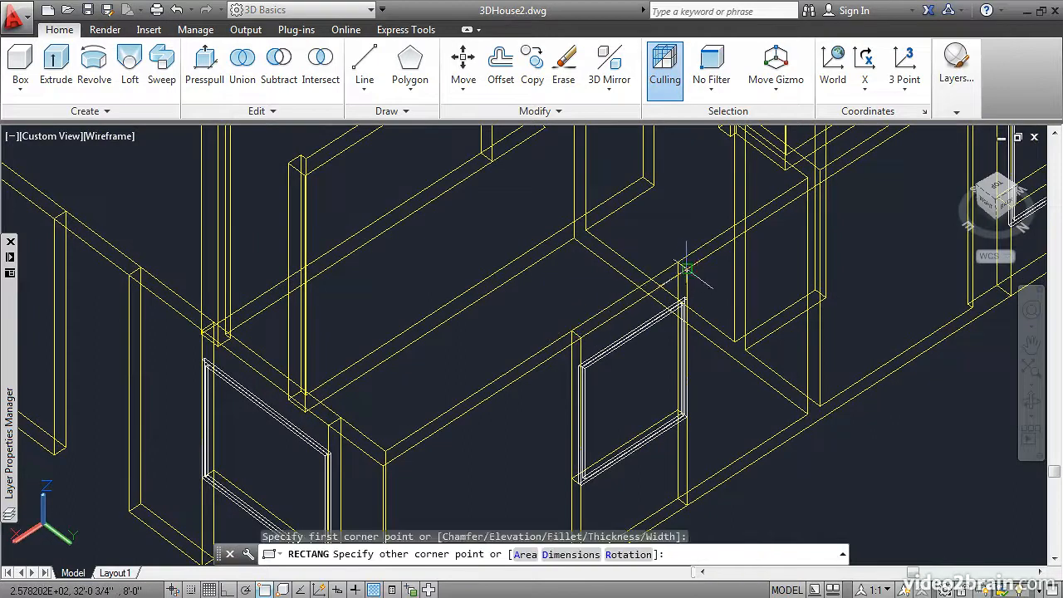
left_click(686, 267)
middle_click_drag(844, 191, 438, 420)
key("Return")
left_click(591, 282)
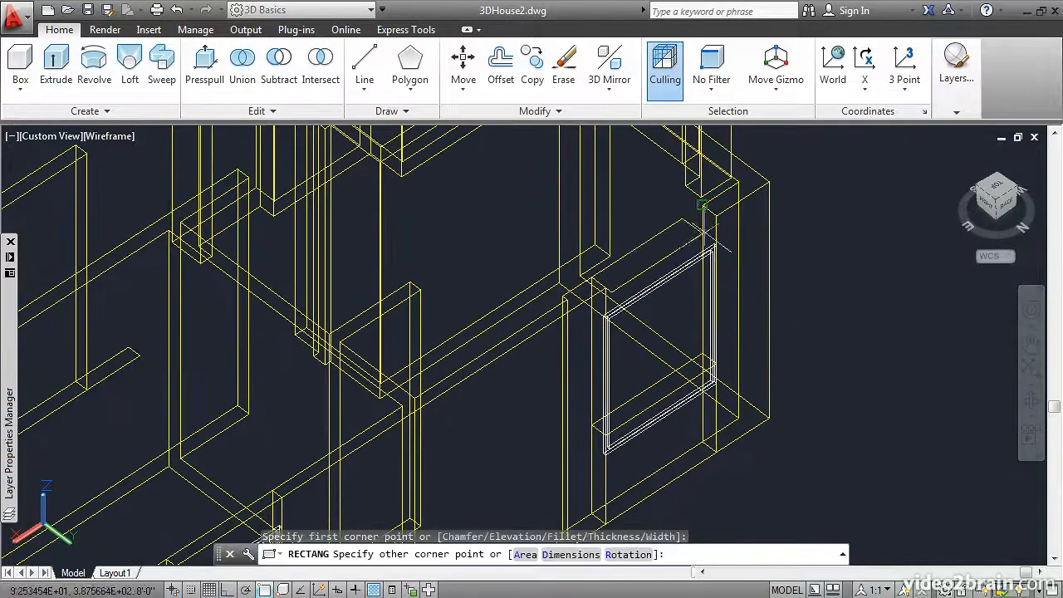
left_click(716, 216)
Step: Draw a rectangle bridging the opening between the short wall stub and the pier near the northwest corner
middle_click_drag(614, 193, 527, 445)
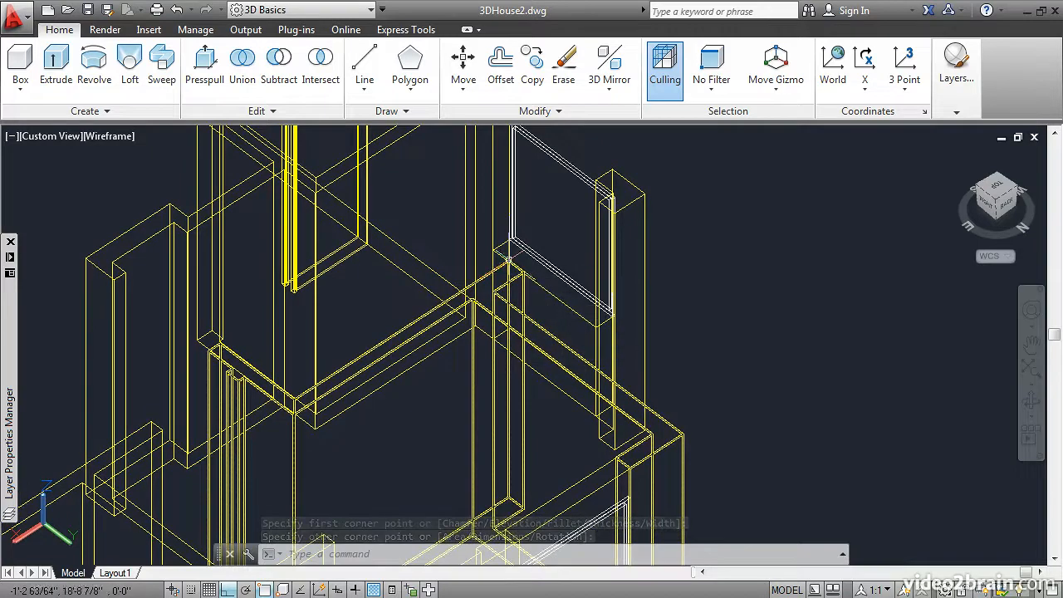
middle_click_drag(439, 240, 460, 262, "shift")
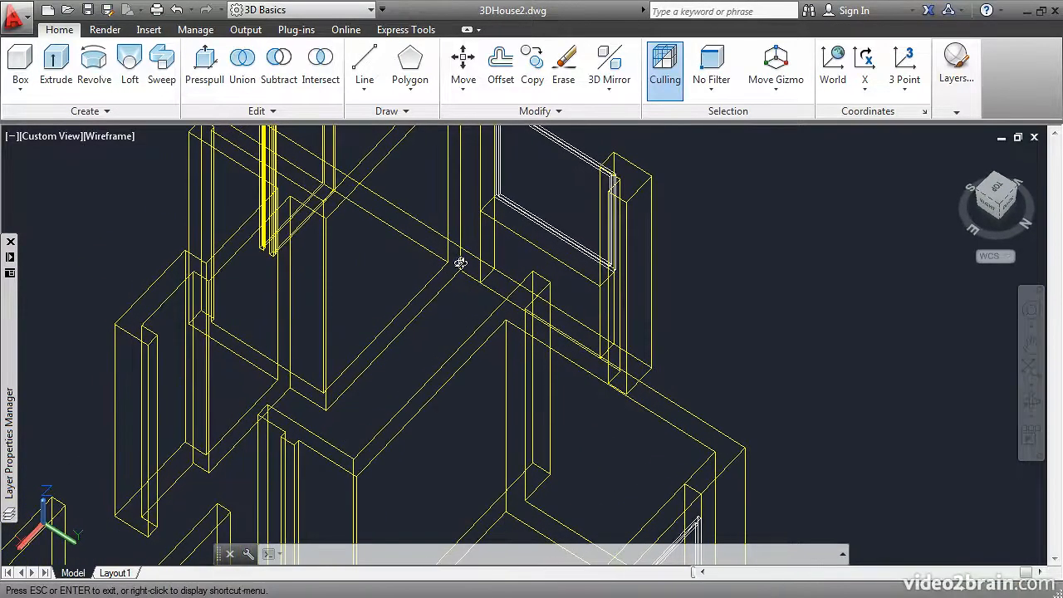
key("Return")
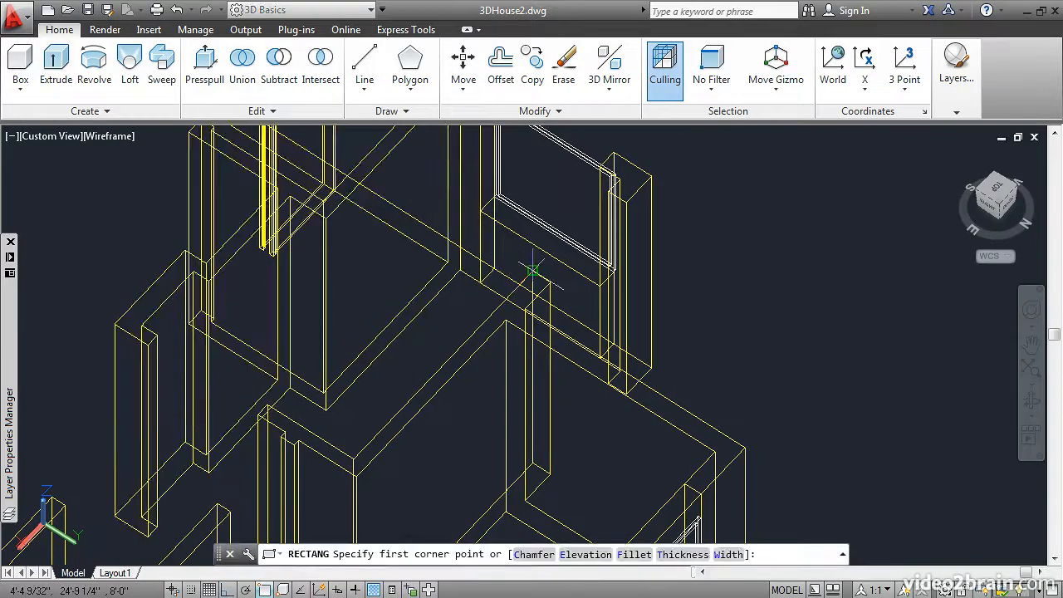
left_click(532, 270)
middle_click_drag(577, 230, 585, 245, "shift")
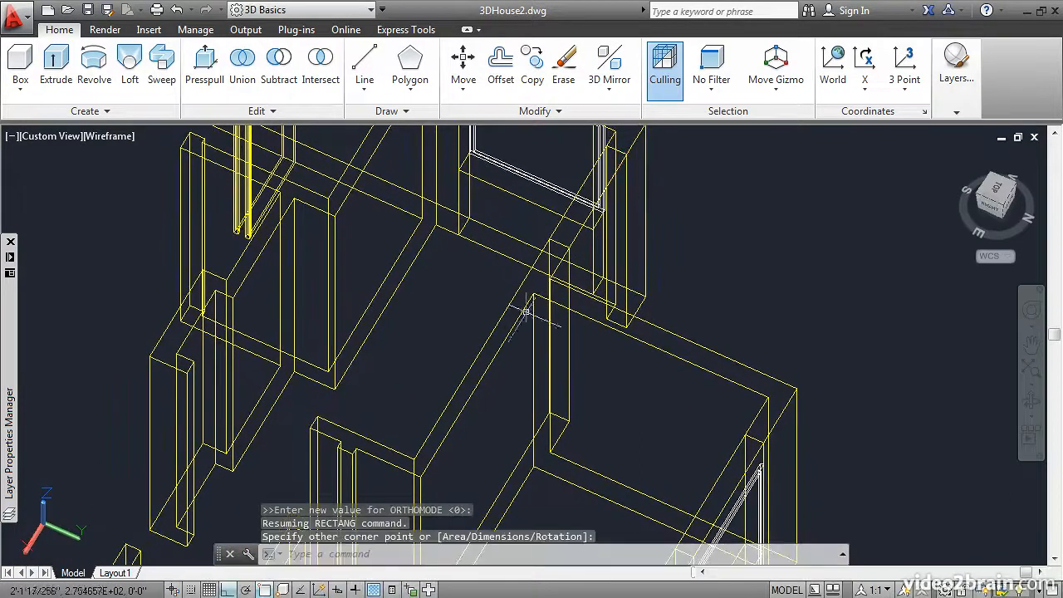
Step: Draw rectangles at wall-top height across the two interior openings around the closet walls in the middle of the house
middle_click_drag(487, 269, 722, 166)
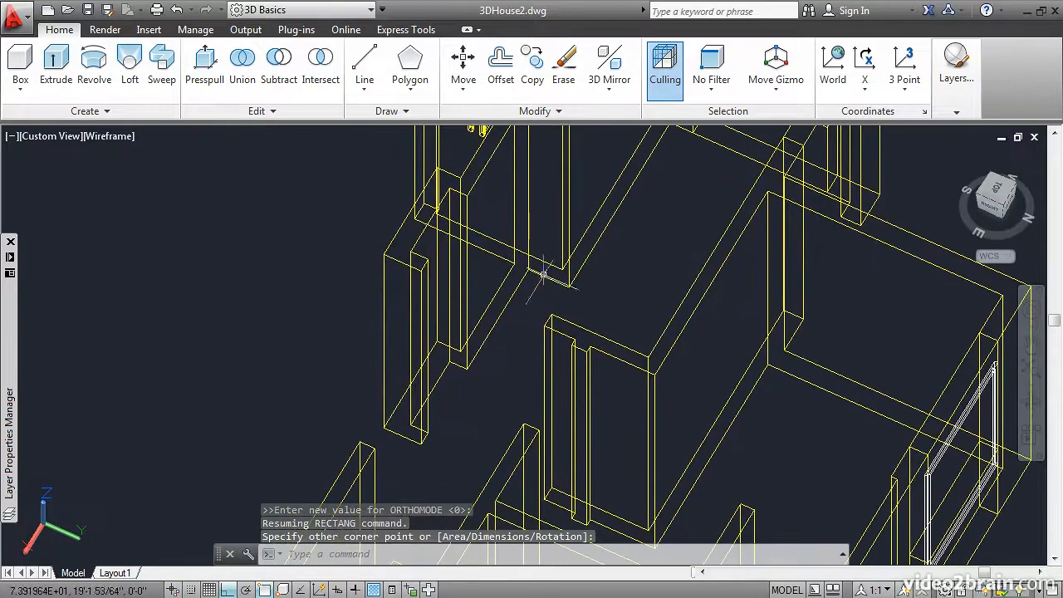
scroll(528, 284, "down", 4)
scroll(500, 299, "up", 3)
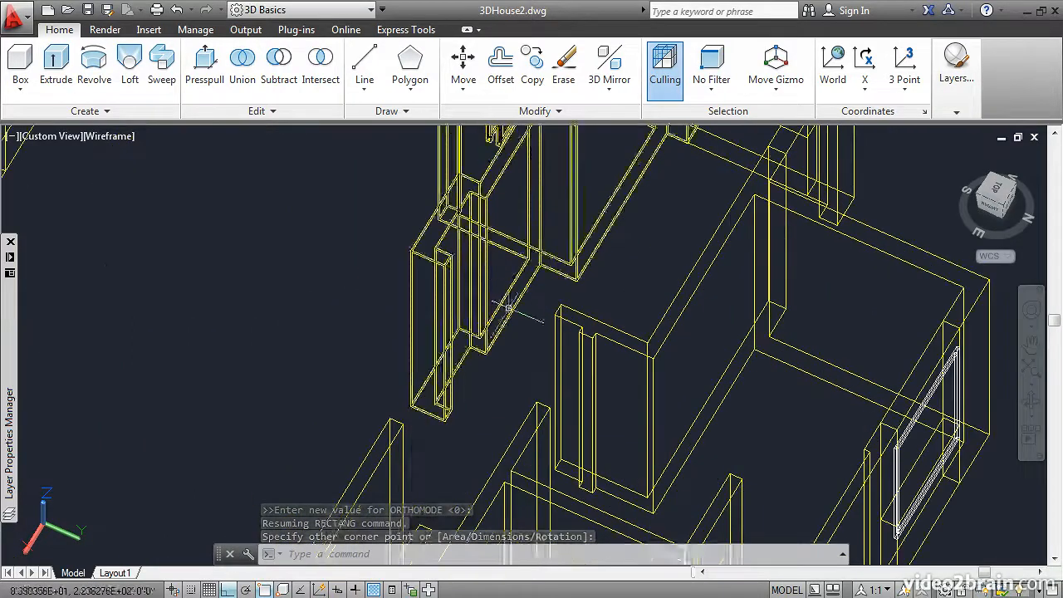
key("Return")
left_click(444, 263)
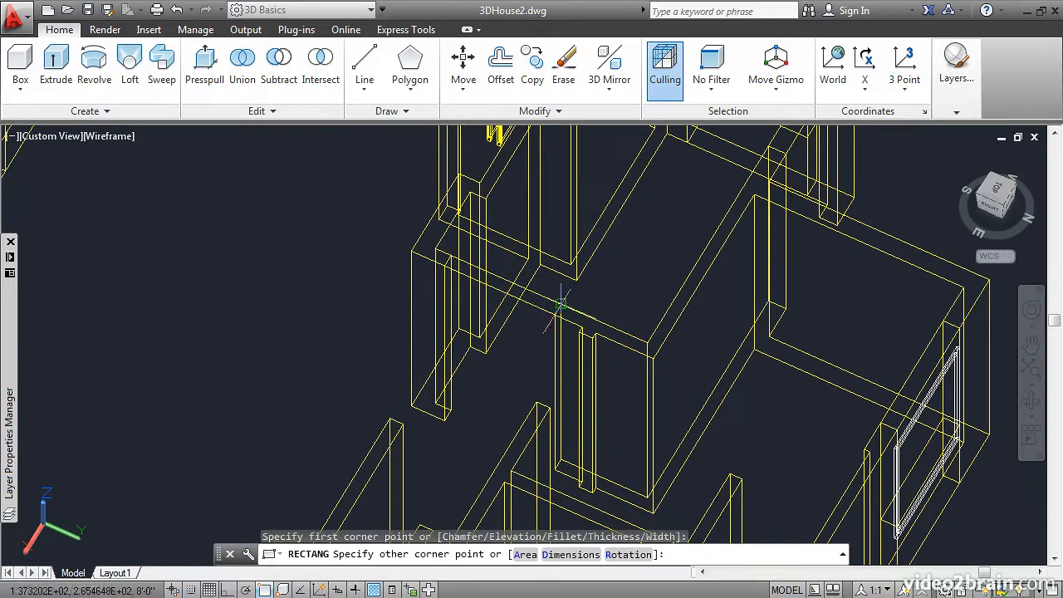
key("Return")
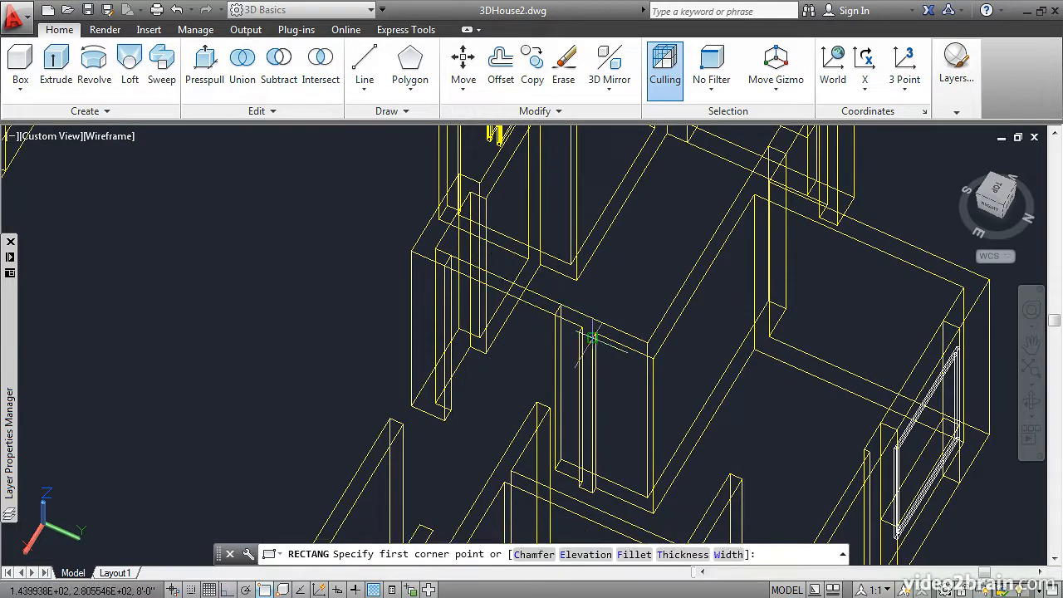
left_click(541, 383)
left_click(536, 403)
Step: Draw a rectangle bridging the tops of the two parallel interior walls nearest the entrance
scroll(465, 405, "down", 2)
middle_click_drag(427, 445, 546, 231)
key("Return")
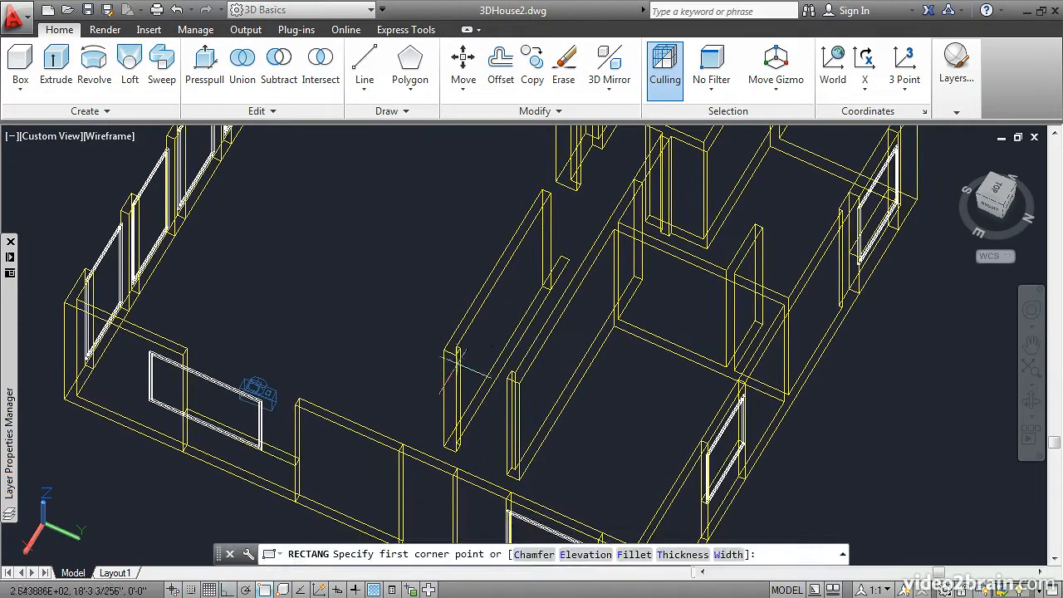
left_click(454, 355)
scroll(461, 357, "up", 4)
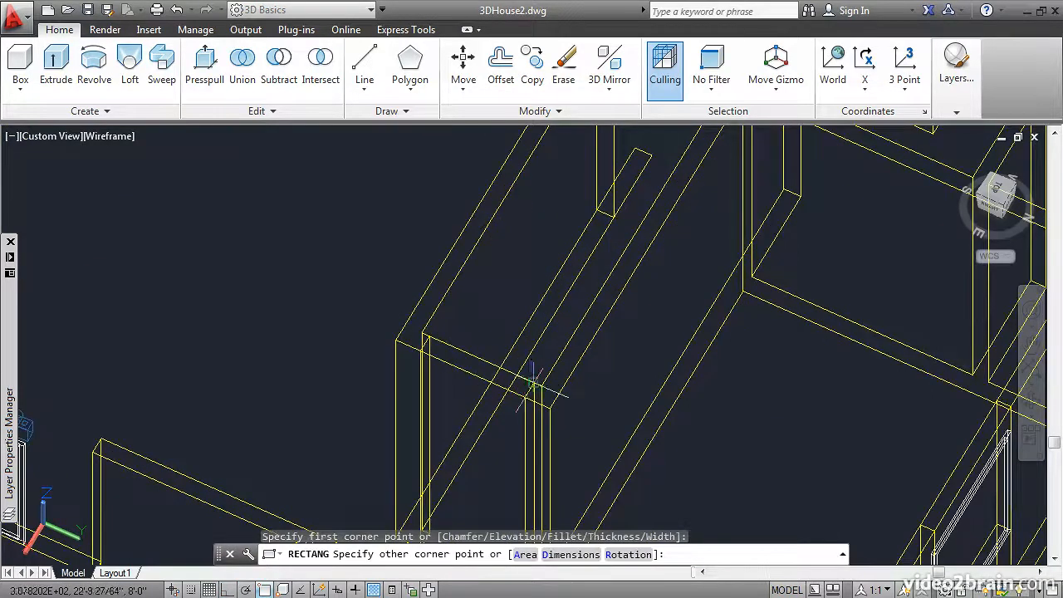
Step: Draw a rectangle bridging the wall tops above the west window nearest the southwest corner
scroll(506, 363, "down", 5)
middle_click_drag(544, 218, 533, 492)
middle_click_drag(453, 249, 545, 397)
scroll(545, 396, "up", 2)
scroll(552, 353, "up", 2)
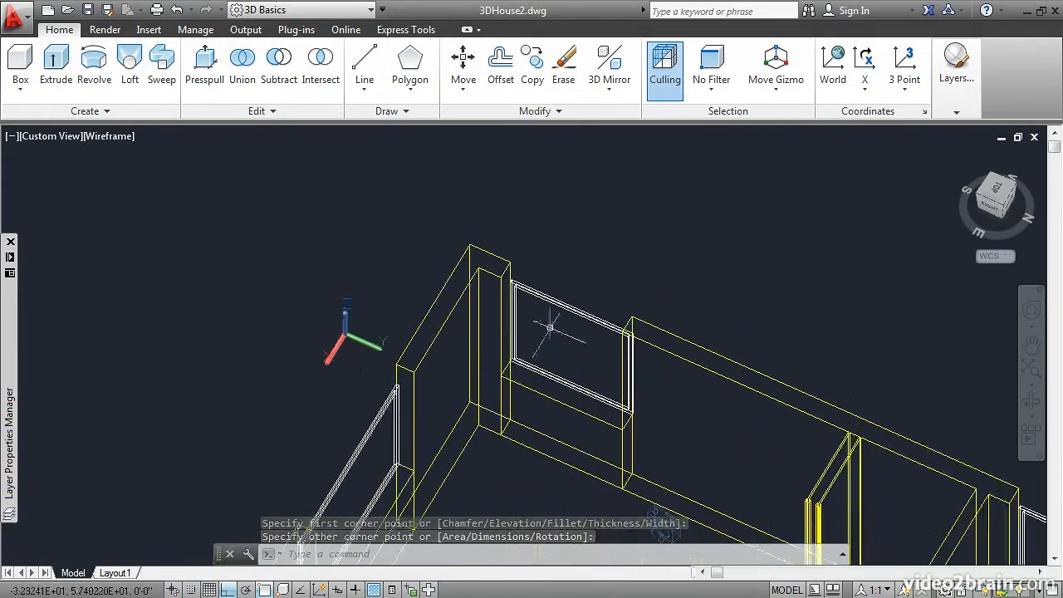
key("Escape")
key("Return")
left_click(628, 313)
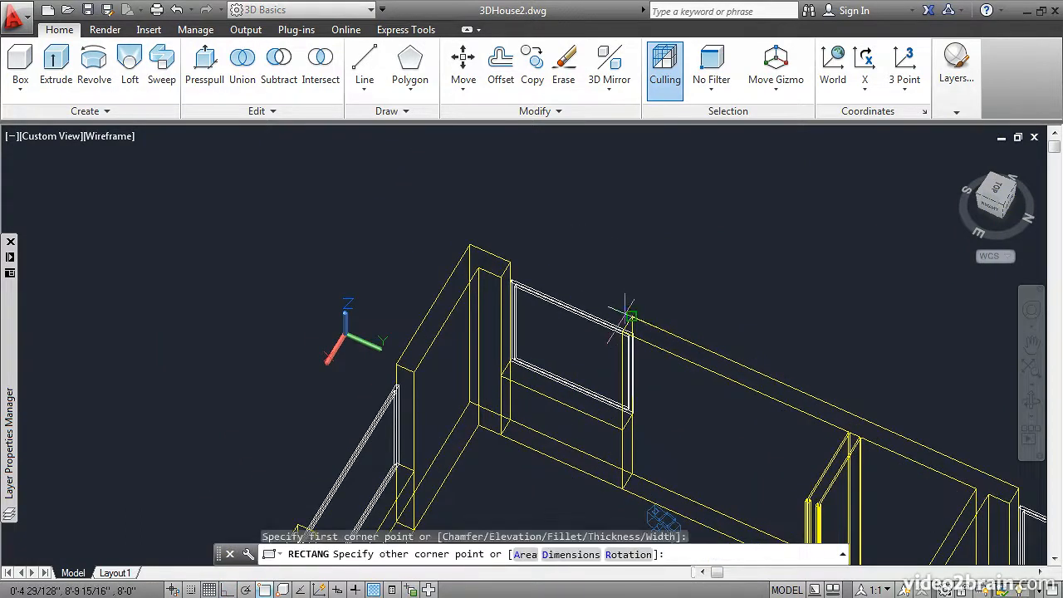
left_click(508, 266)
Step: Draw rectangles bridging the wall tops above the wide westernmost south window and the tall window next to it
middle_click_drag(380, 329, 480, 189)
key("Return")
left_click(496, 218)
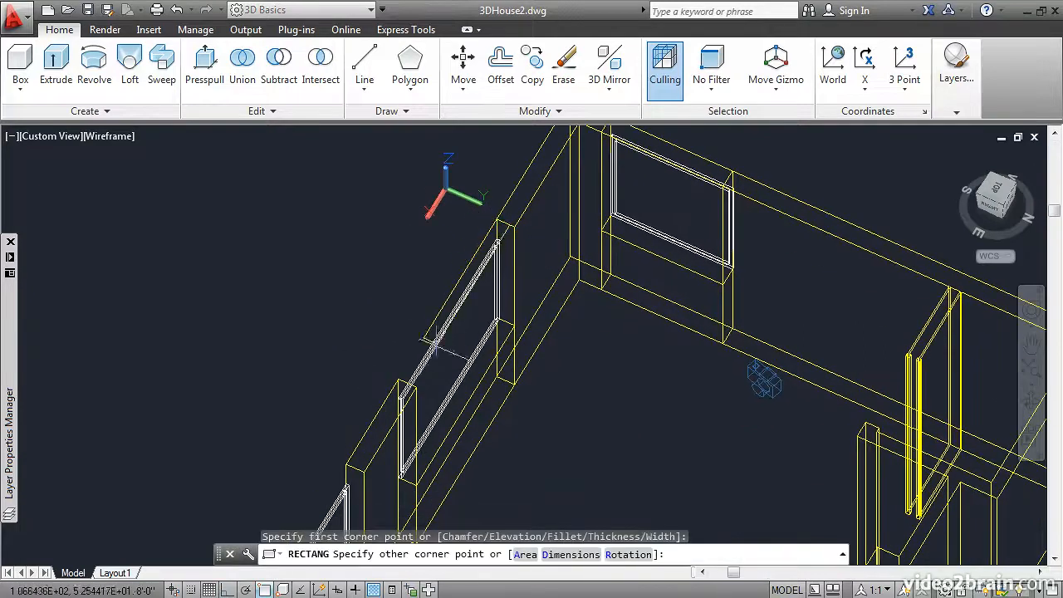
left_click(402, 387)
middle_click_drag(295, 460, 459, 235)
key("Return")
left_click(511, 253)
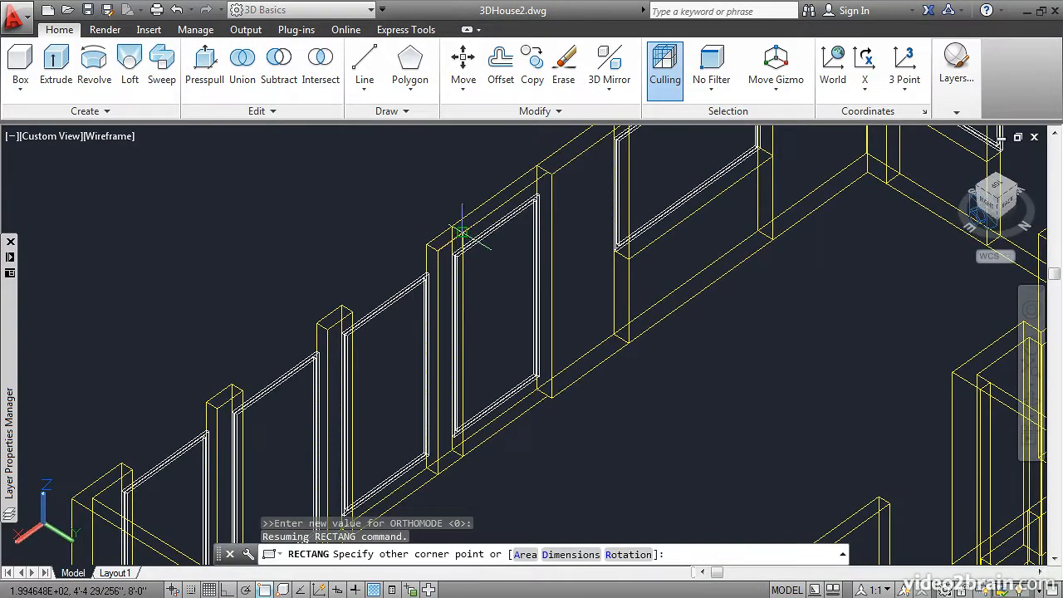
left_click(459, 235)
Step: Draw rectangles bridging the pier tops above the remaining three tall windows in the south wall
key("Return")
left_click(427, 246)
left_click(316, 321)
key("Return")
left_click(316, 321)
left_click(236, 382)
key("Return")
left_click(218, 410)
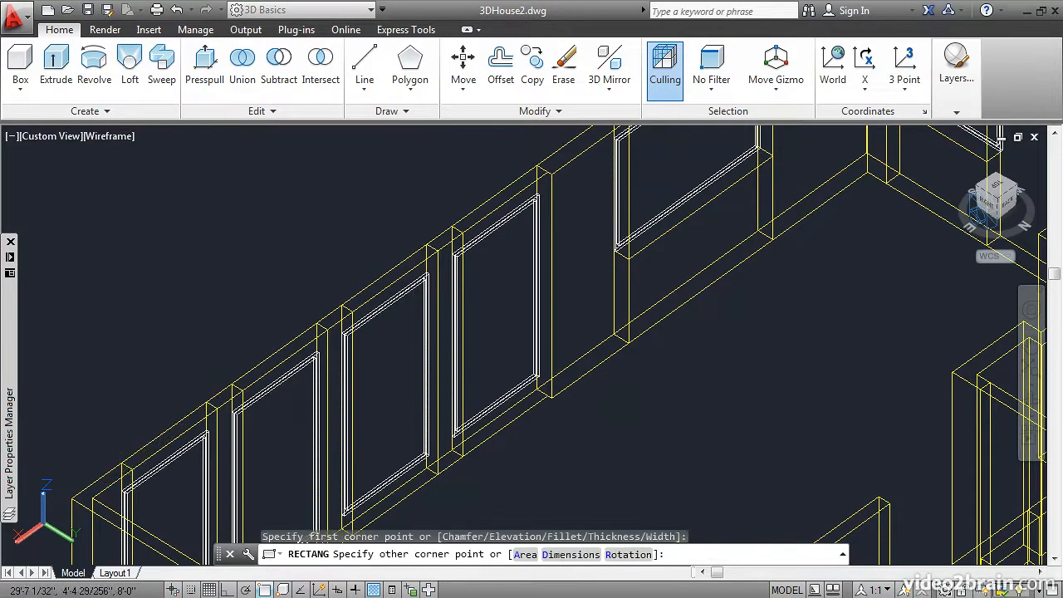
left_click(128, 462)
Step: Start Extrude and select the rectangles above the entrance, the nearby interior opening, the adjacent east window and the nearest north window
scroll(353, 352, "down", 5)
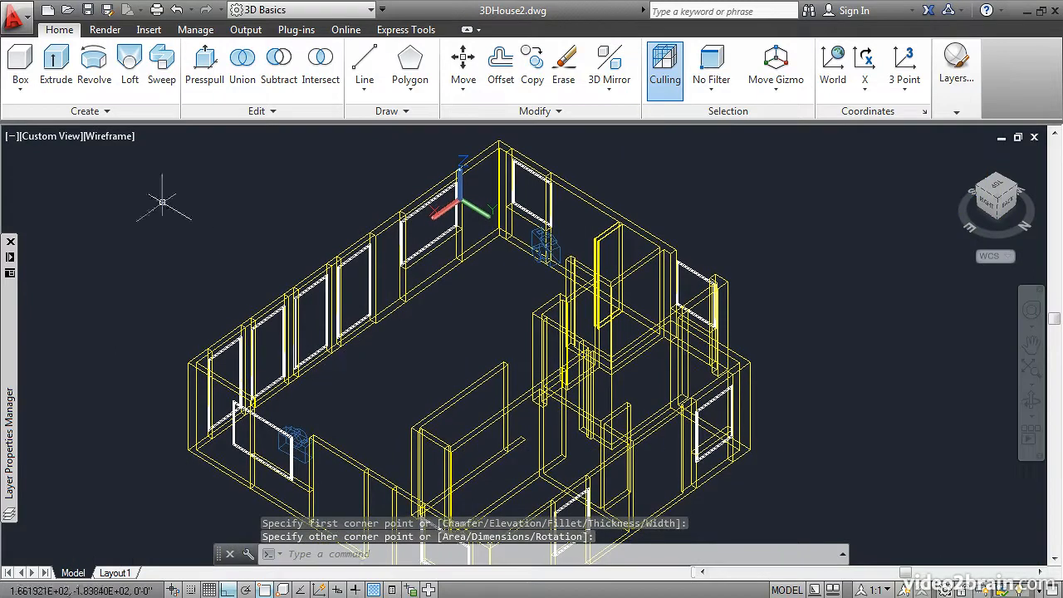
left_click(55, 63)
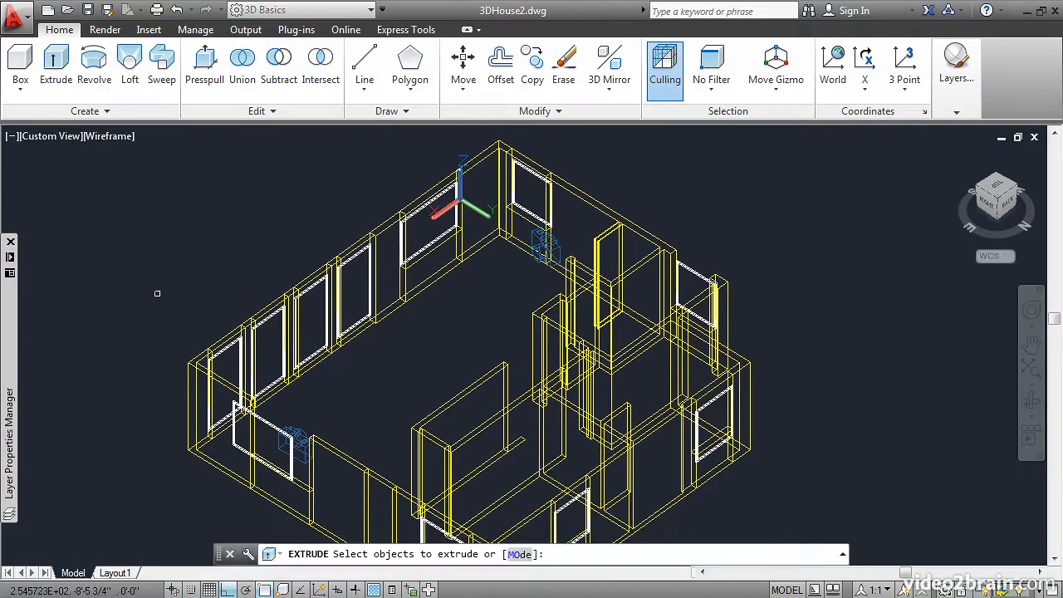
scroll(284, 290, "up", 3)
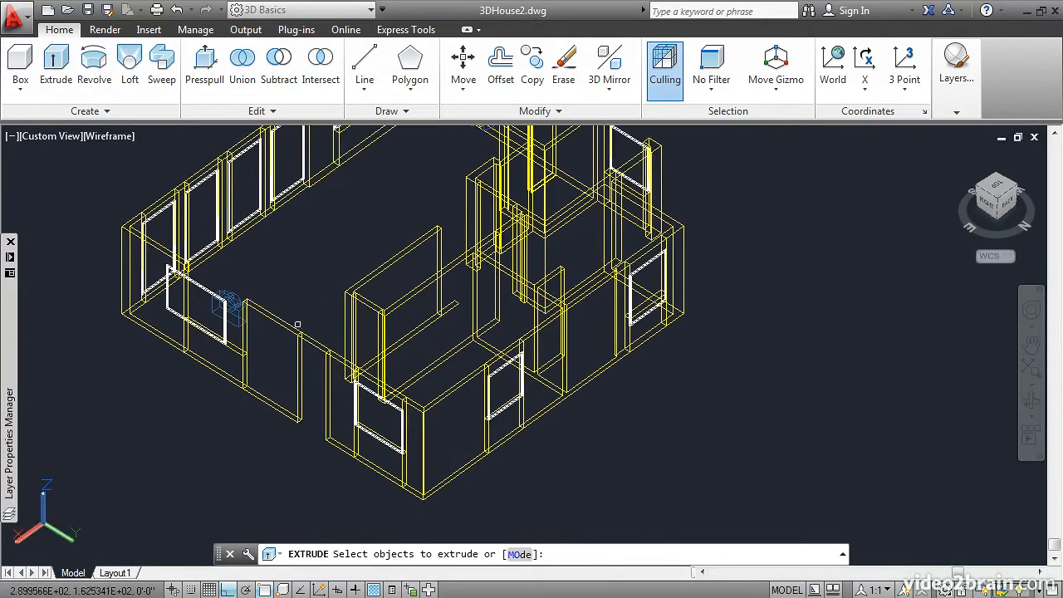
left_click(317, 349)
left_click(395, 296)
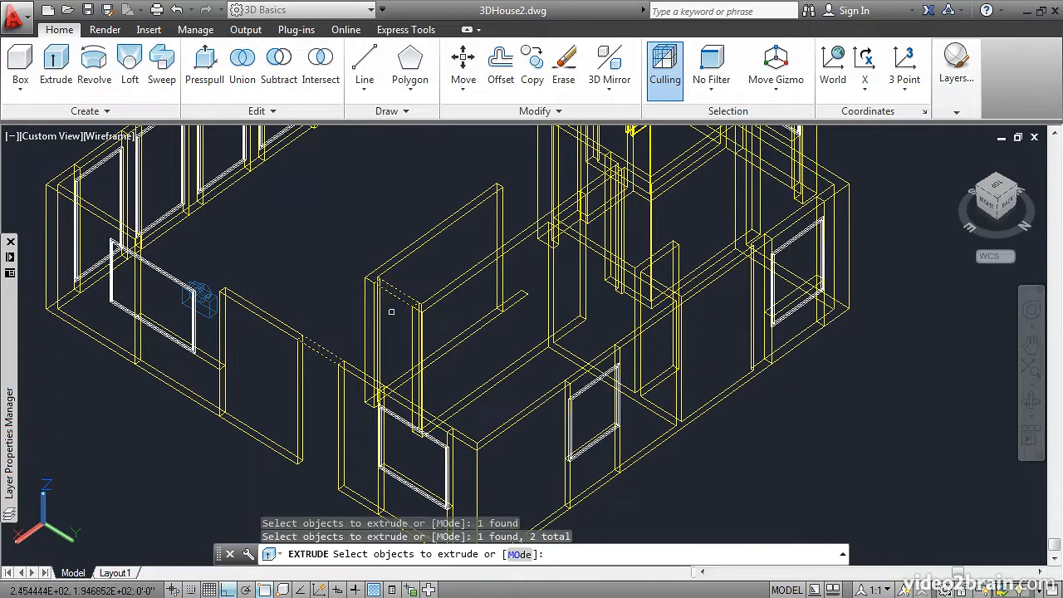
left_click(403, 397)
left_click(593, 359)
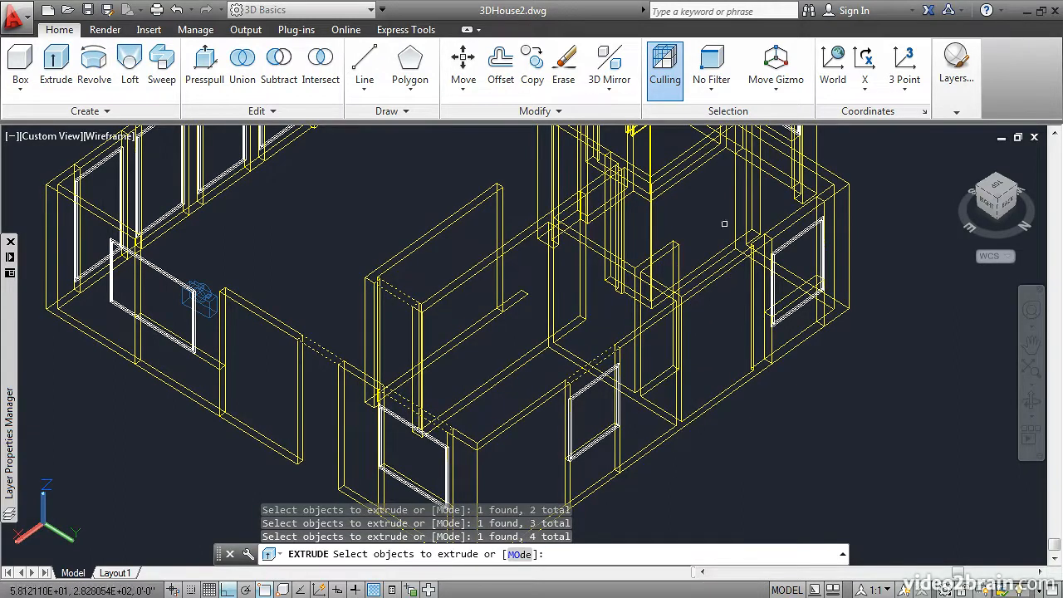
Step: Add the remaining rectangles above the interior openings and the north, west and south windows to the selection and extrude them all by -12
middle_click_drag(719, 183, 659, 306, "shift")
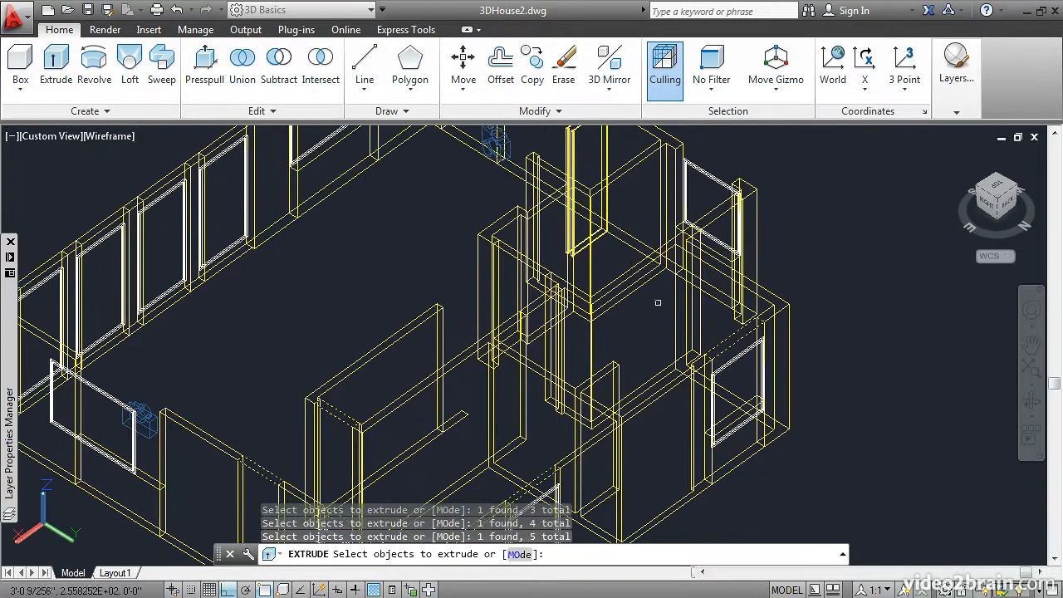
left_click(539, 303)
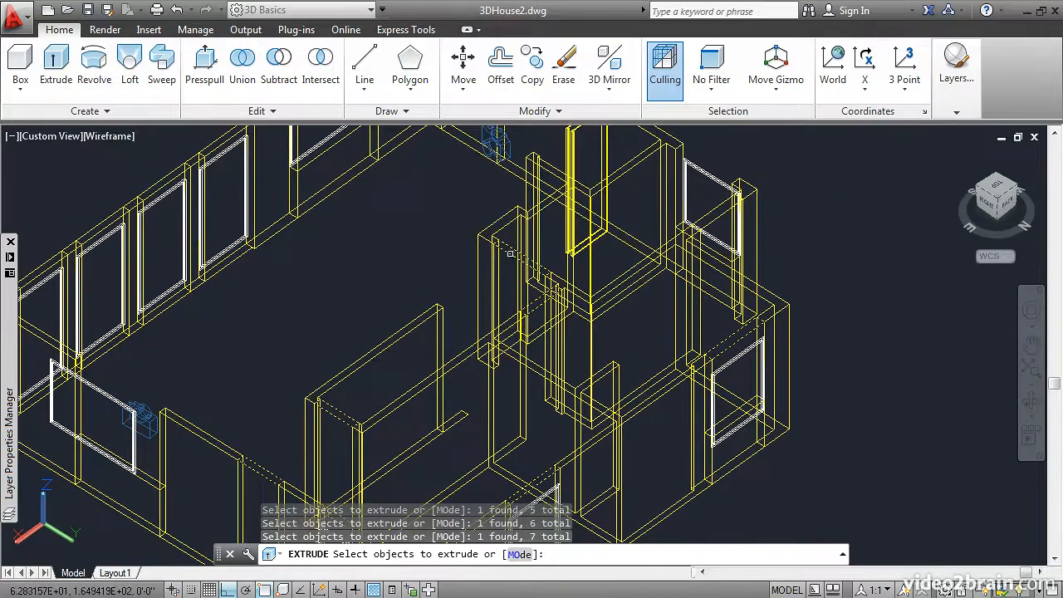
middle_click_drag(695, 204, 793, 382)
scroll(793, 382, "down", 1)
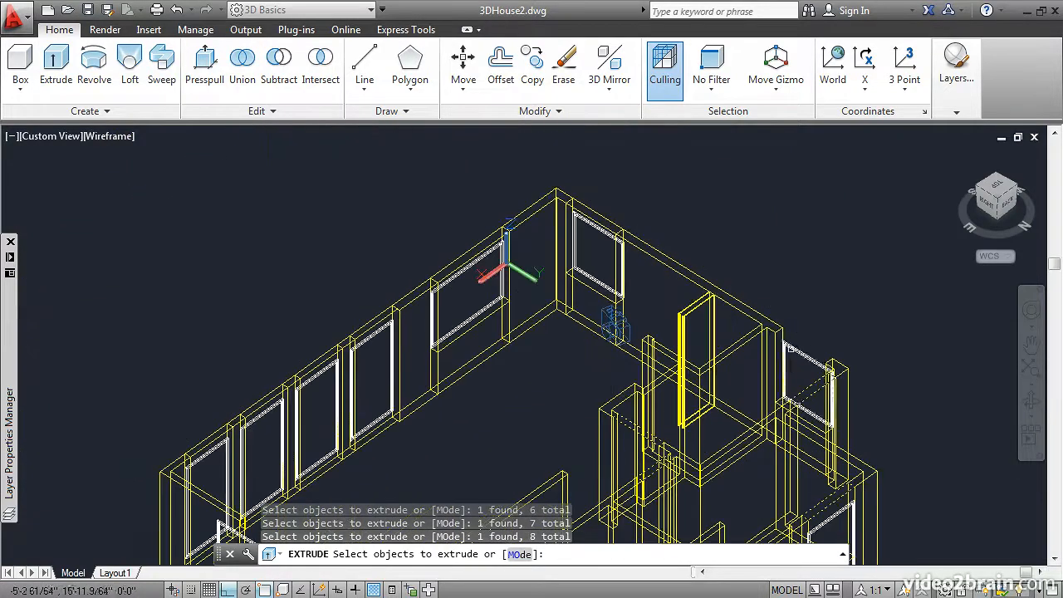
left_click(680, 365)
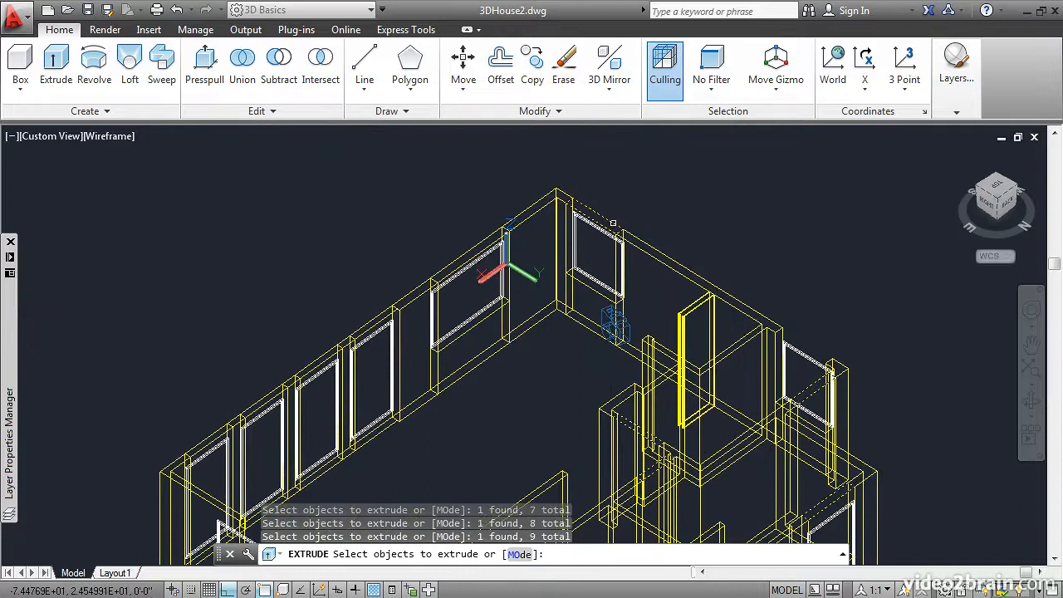
left_click(459, 252)
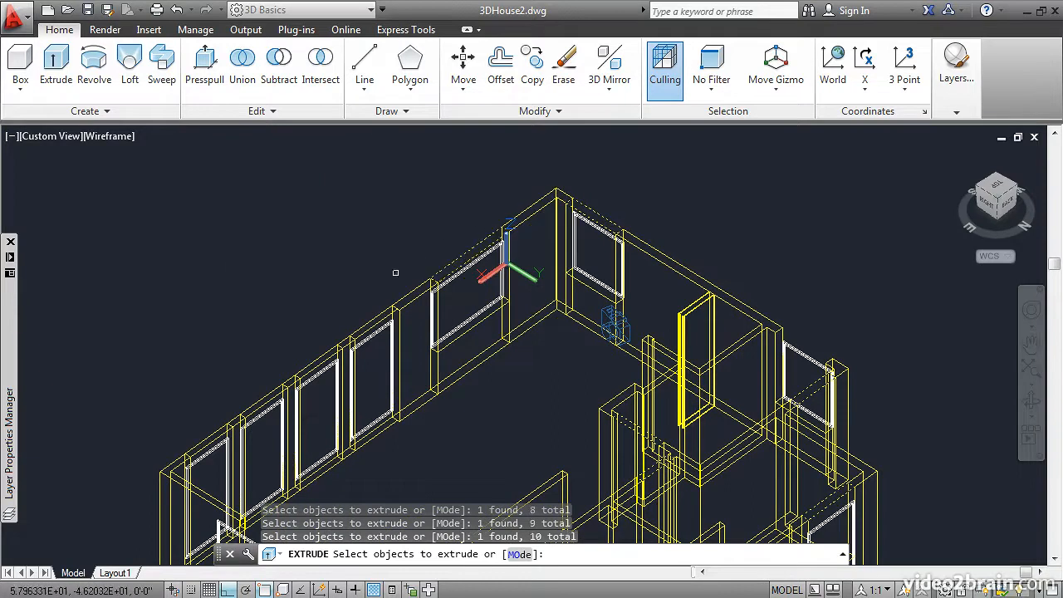
left_click(368, 318)
left_click(322, 346)
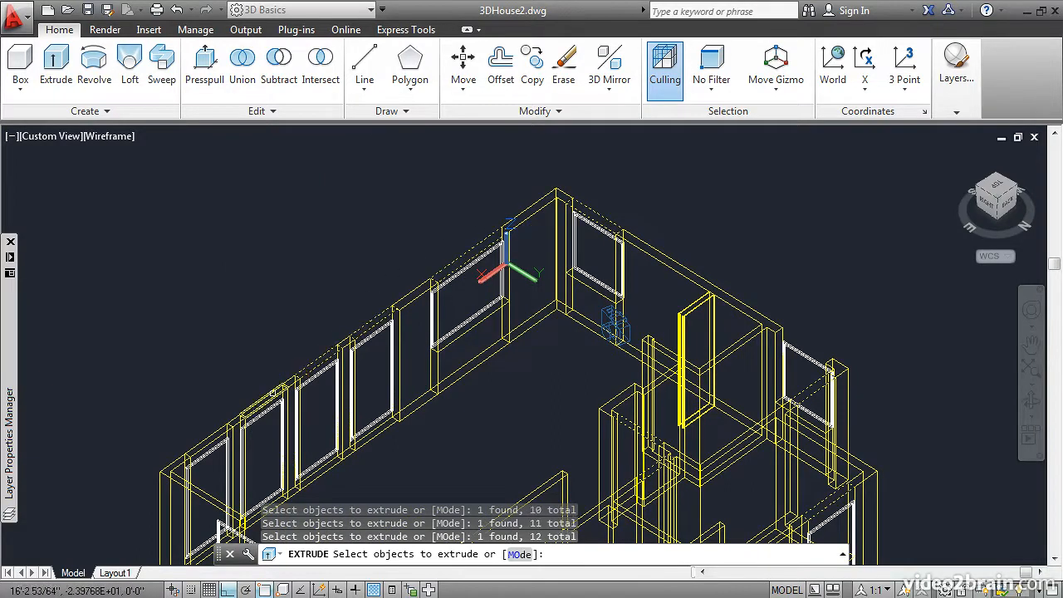
left_click(274, 392)
middle_click_drag(210, 433, 206, 238)
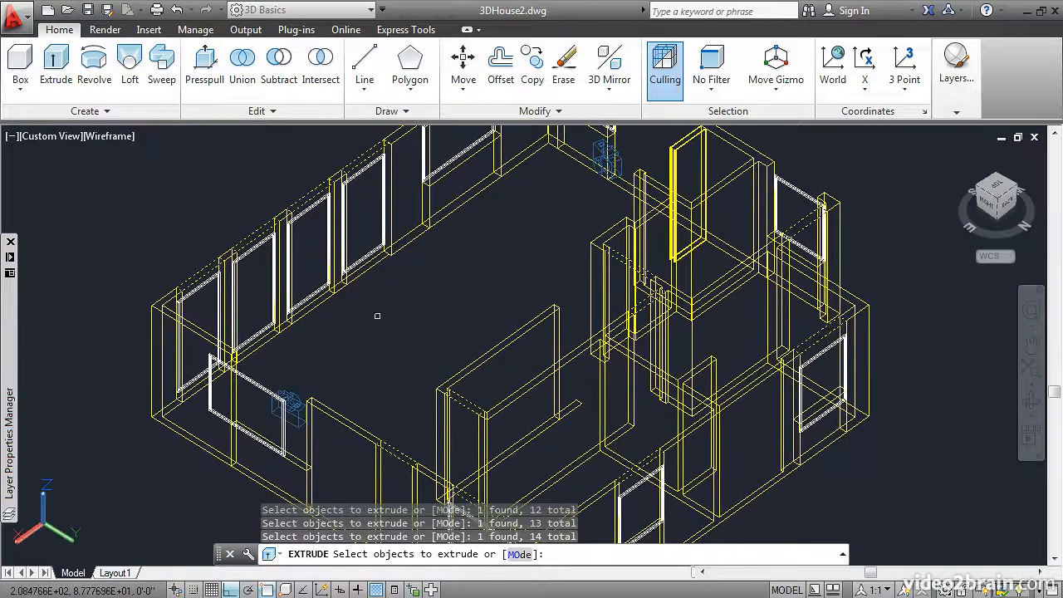
key("Return")
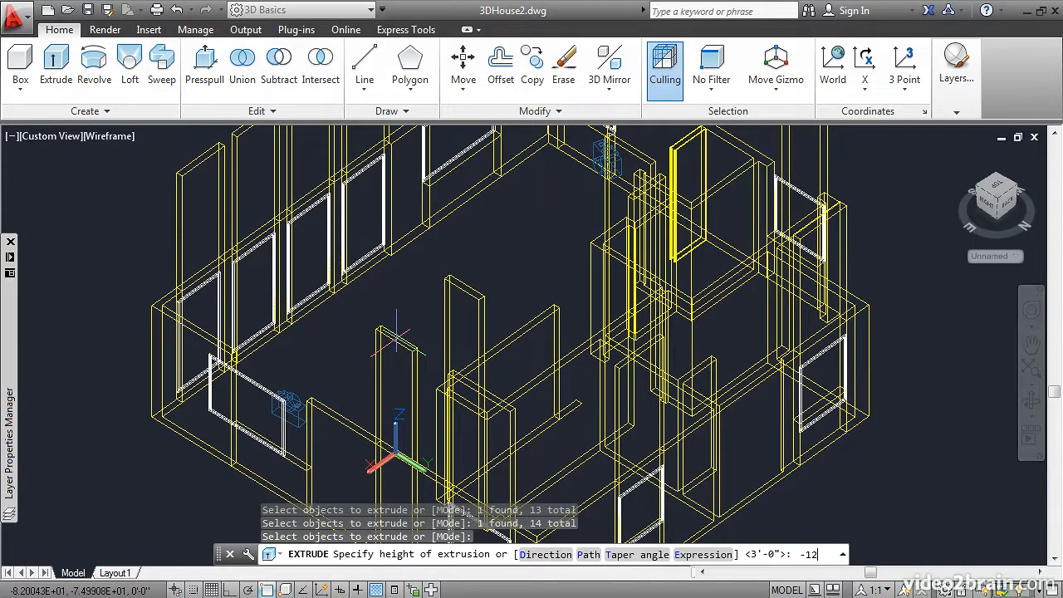
key("Return")
Step: Draw a rectangle bridging the wall tops above the east window nearest the southeast corner
mouse_move(404, 386)
middle_mouse_down()
mouse_move(474, 277)
mouse_move(550, 332)
middle_mouse_up()
scroll(550, 332, "up", 5)
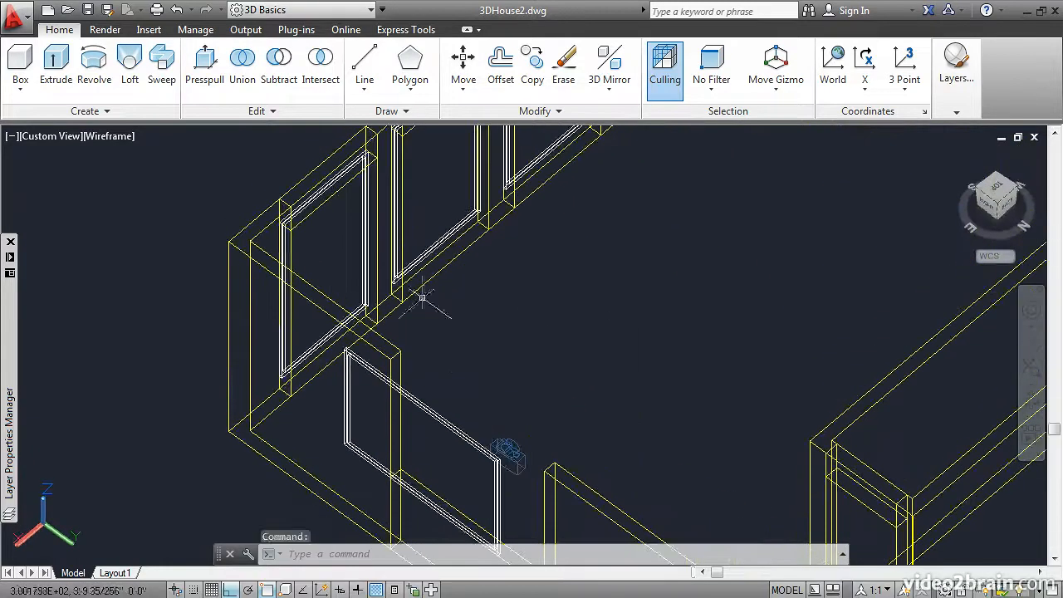
type("re")
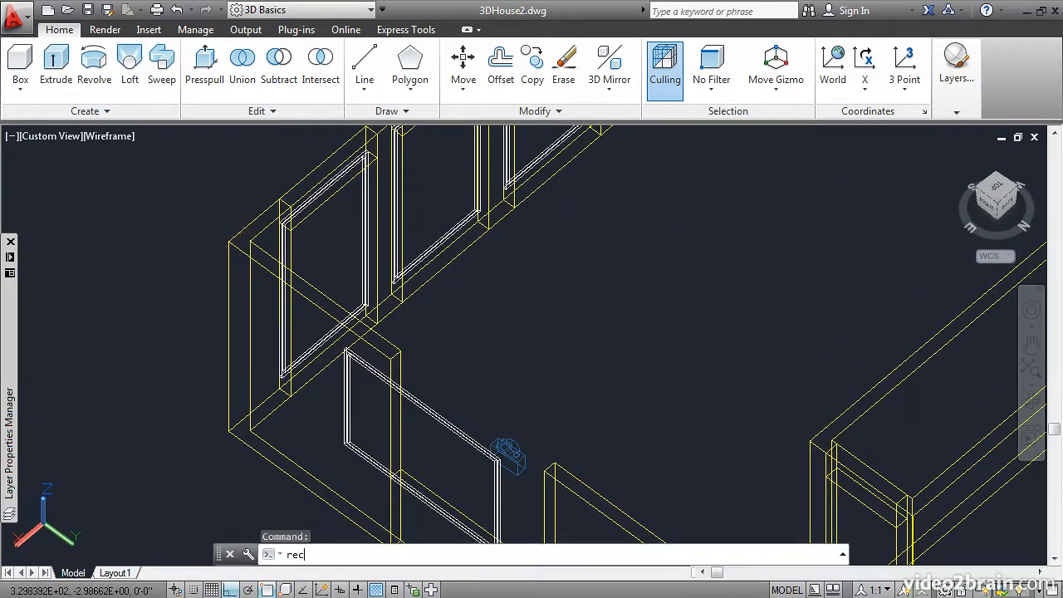
type("c")
key("Return")
left_click(399, 351)
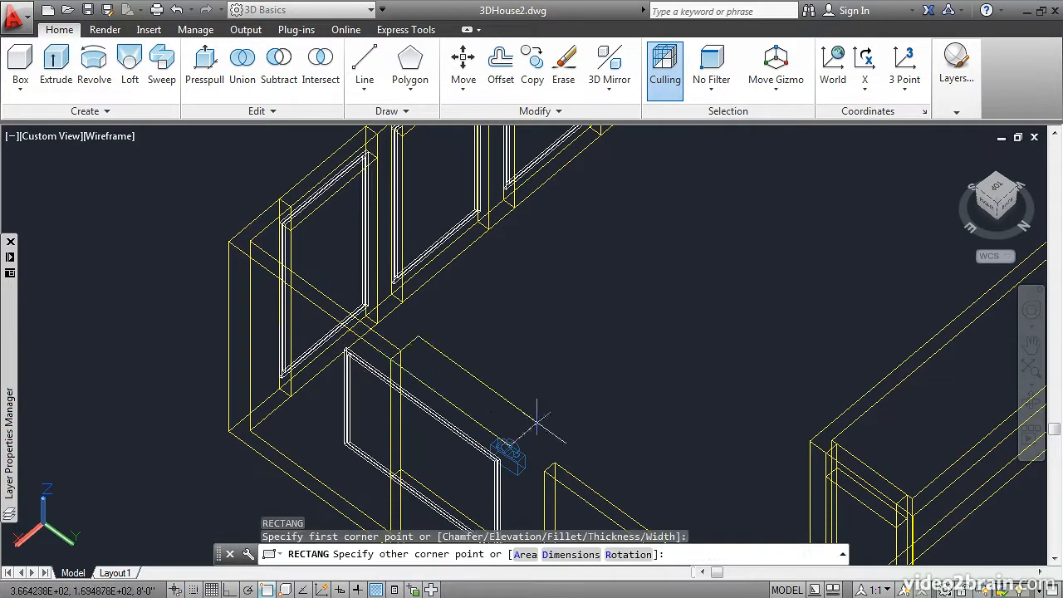
left_click(553, 448)
Step: Extrude the last-drawn rectangle above the southeast window by -12
type("e")
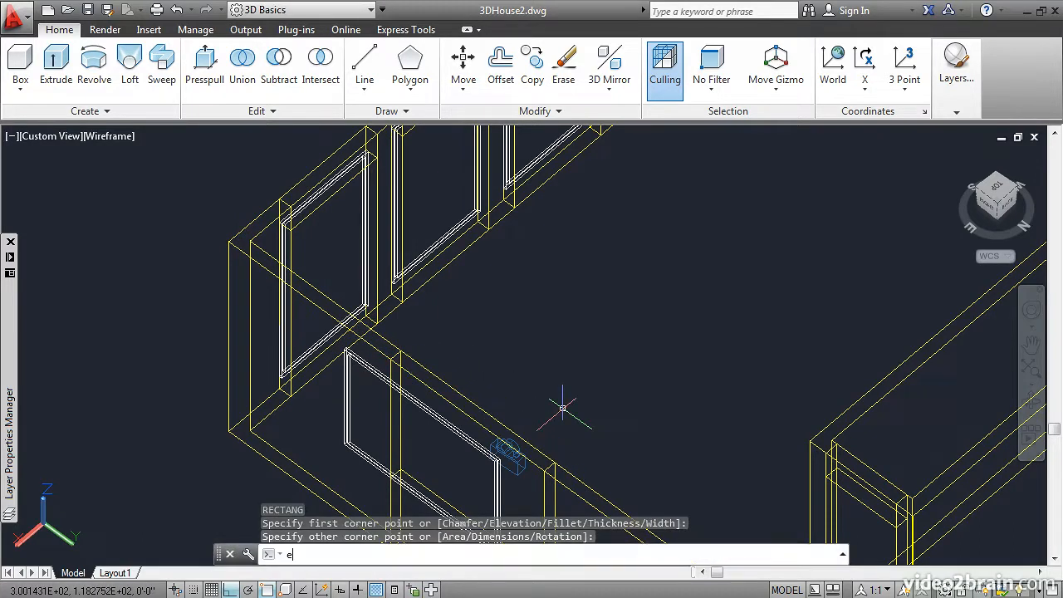
type("xt")
key("Return")
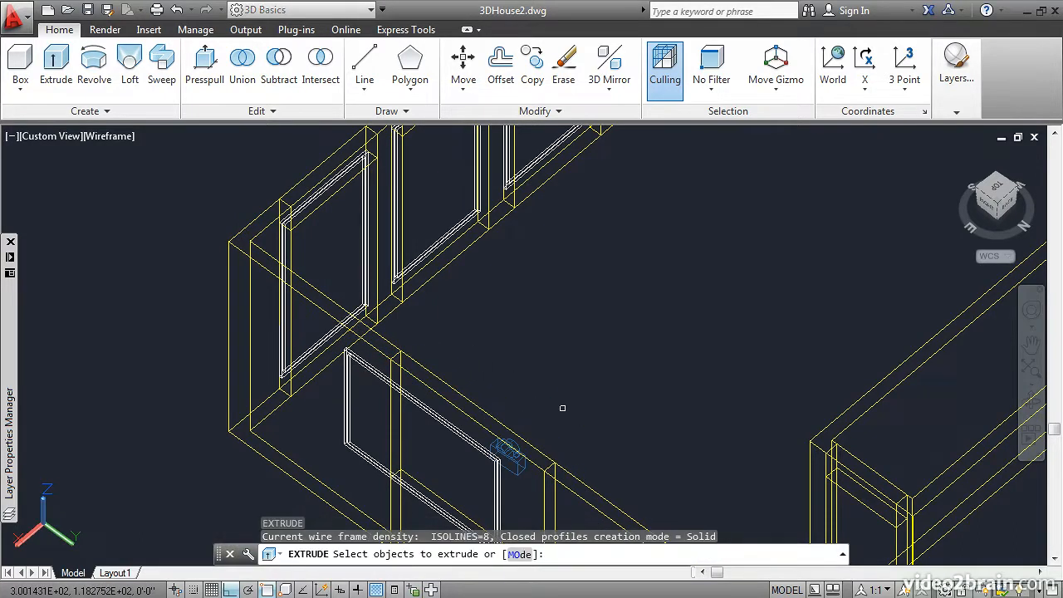
type("l")
key("Return")
key("Return")
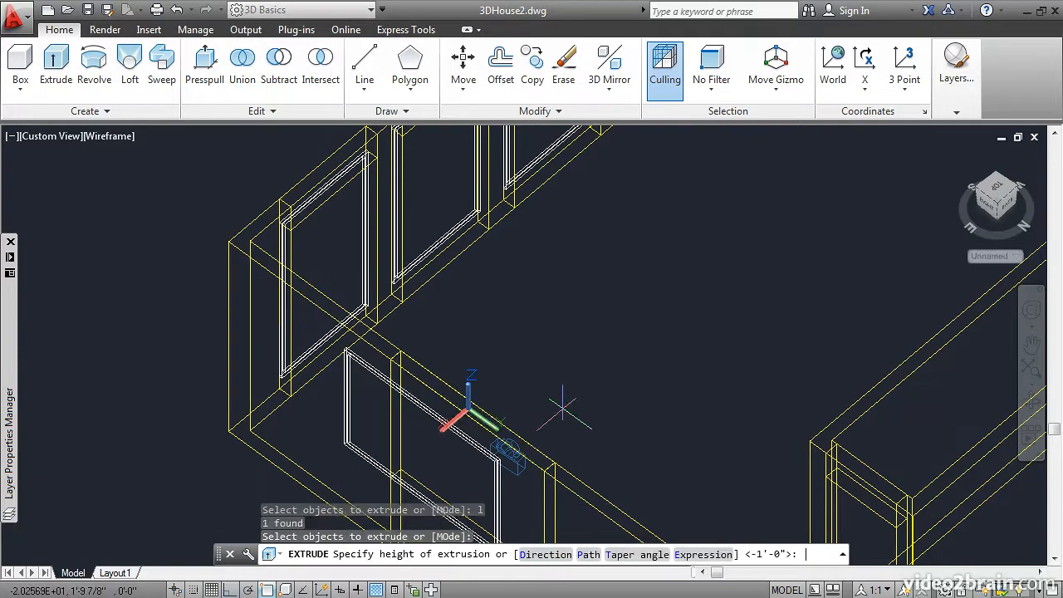
type("-12")
key("Return")
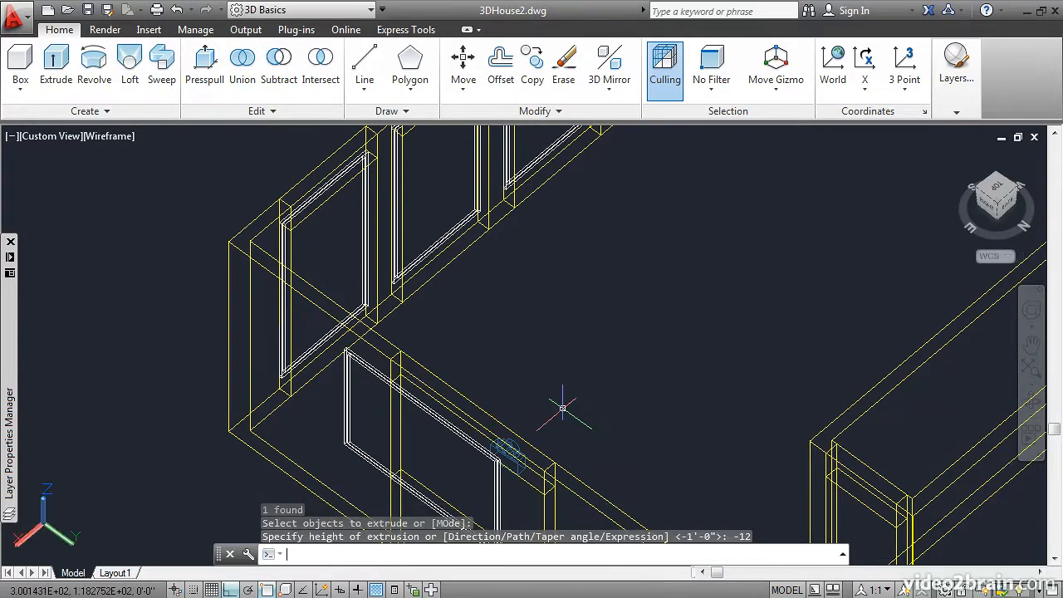
Step: Draw a rectangle bridging the wall tops above the northernmost window in the west wall
middle_click_drag(765, 205, 364, 306)
scroll(544, 307, "up", 4)
middle_click_drag(550, 301, 555, 294, "shift")
type("rec")
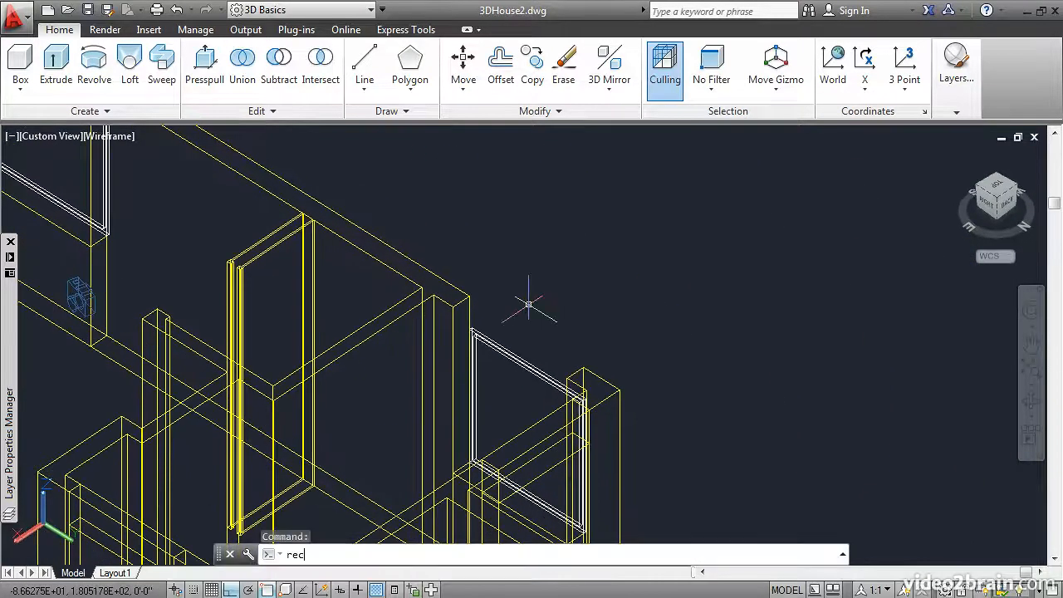
key("Return")
left_click(452, 304)
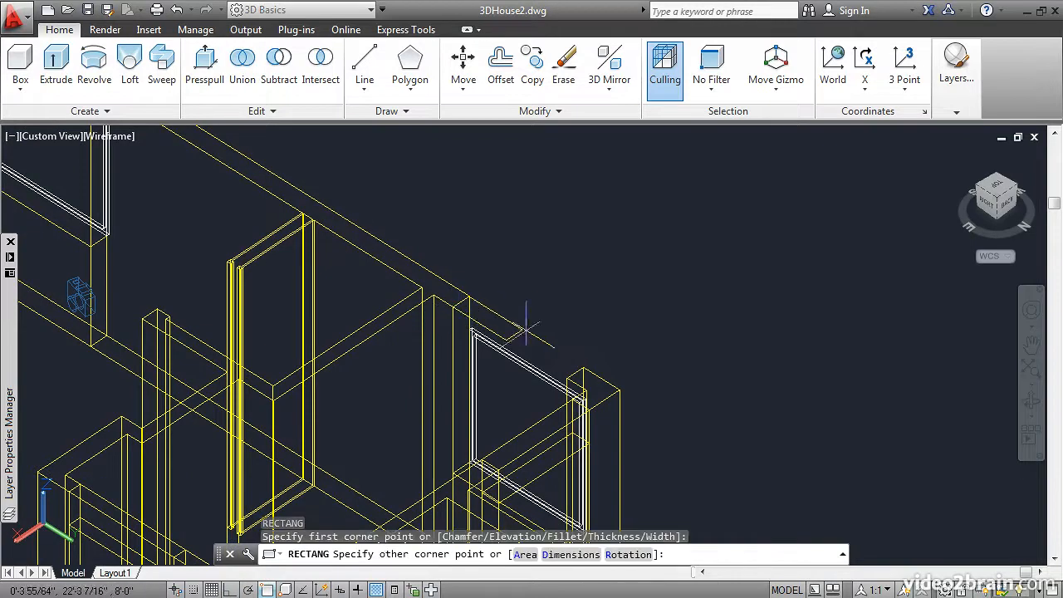
left_click(582, 366)
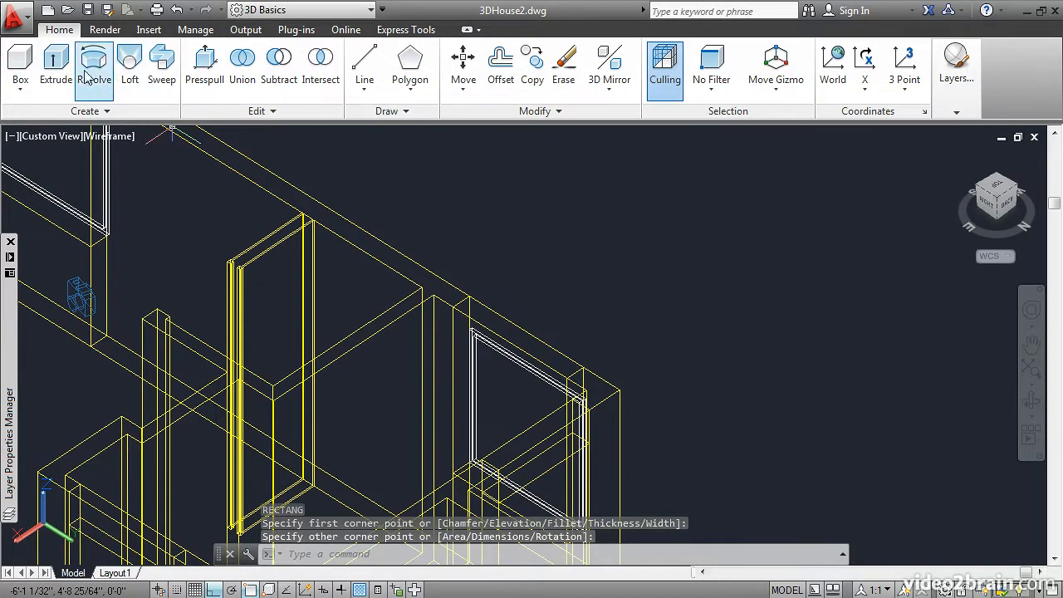
Step: Extrude the rectangle above the northernmost west window with the default height of -1'-0"
left_click(55, 69)
left_click(489, 309)
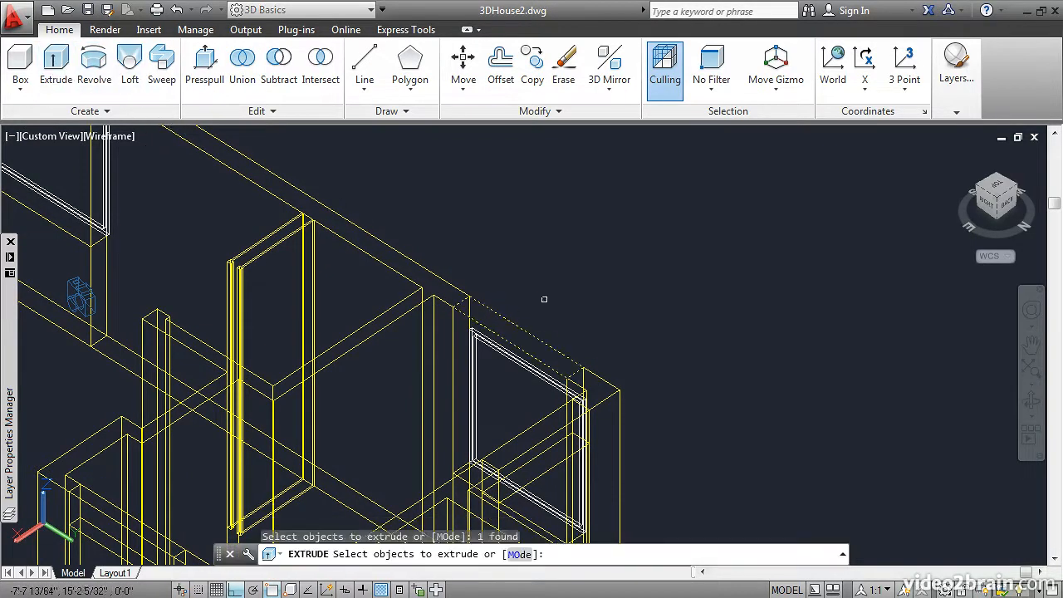
key("Return")
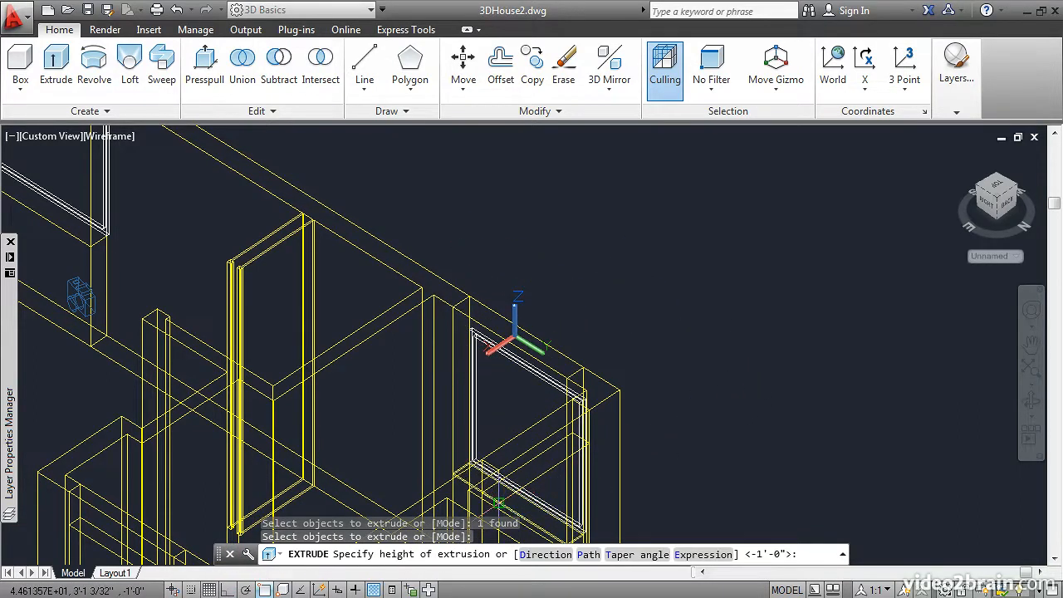
mouse_move(497, 502)
middle_mouse_down("shift")
mouse_move(496, 482)
mouse_move(496, 521)
middle_mouse_up("shift")
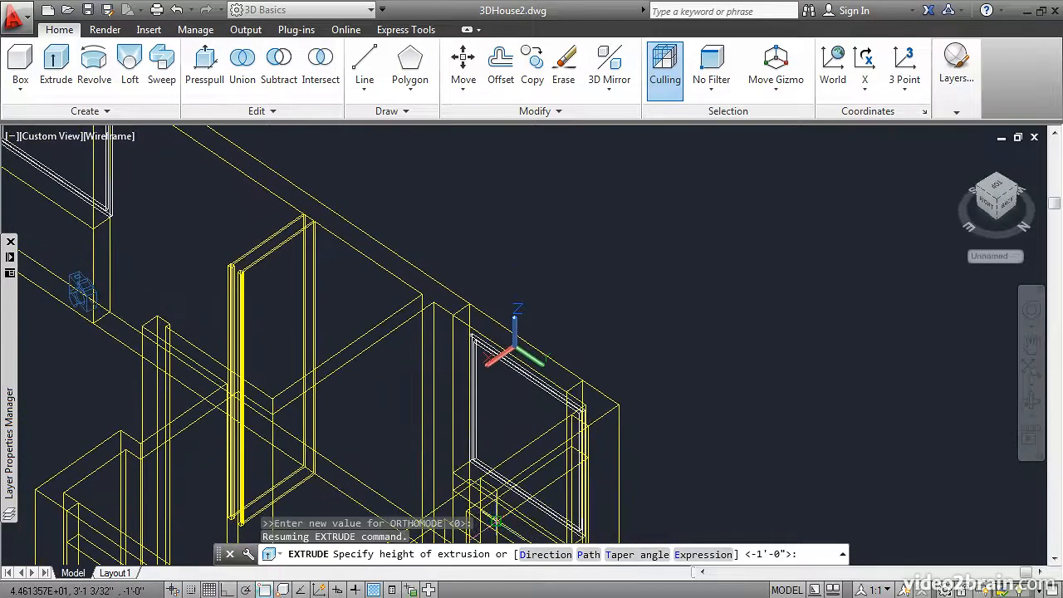
scroll(716, 391, "down", 2)
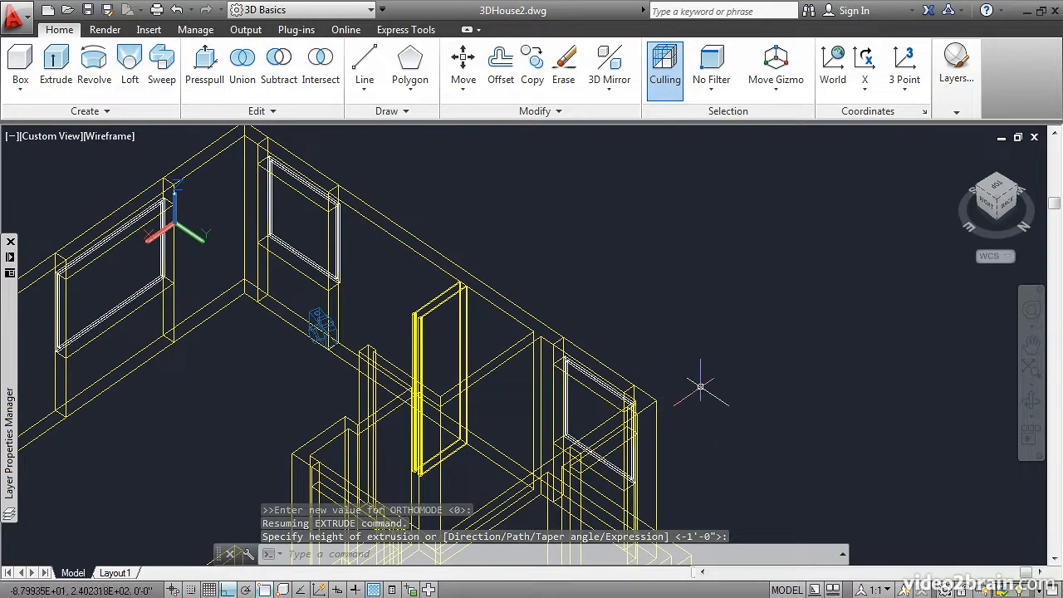
Step: Turn off the Window-Frame layer
scroll(699, 378, "down", 2)
middle_click_drag(699, 378, 740, 256, "shift")
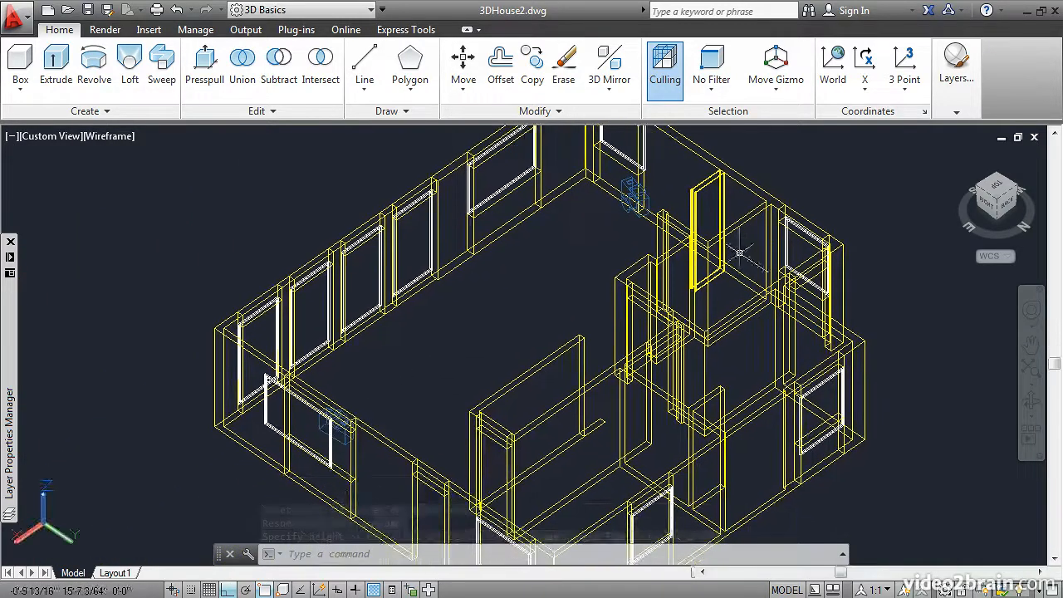
scroll(496, 332, "down", 4)
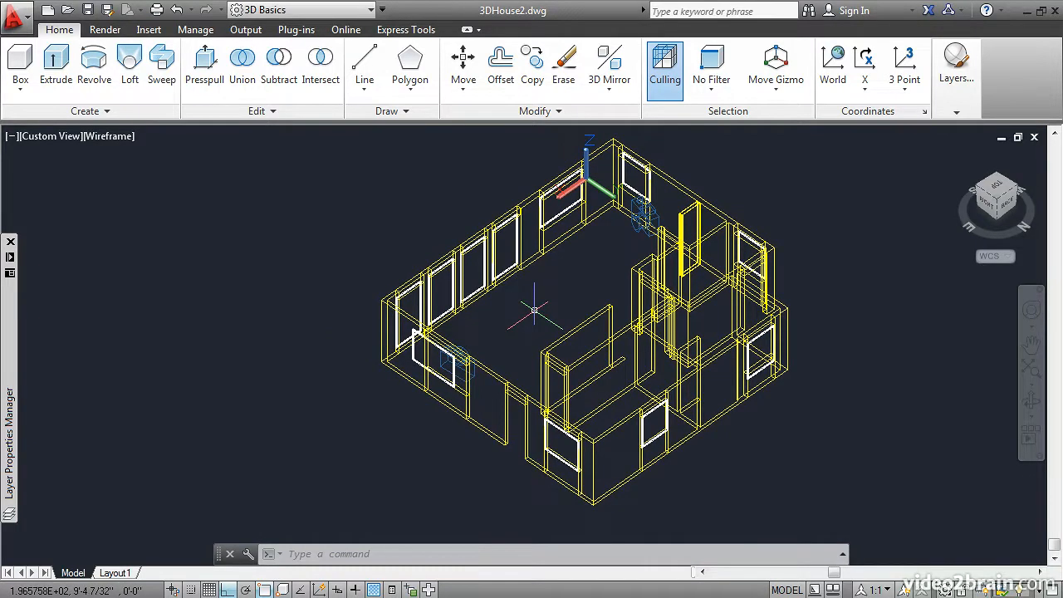
mouse_move(12, 377)
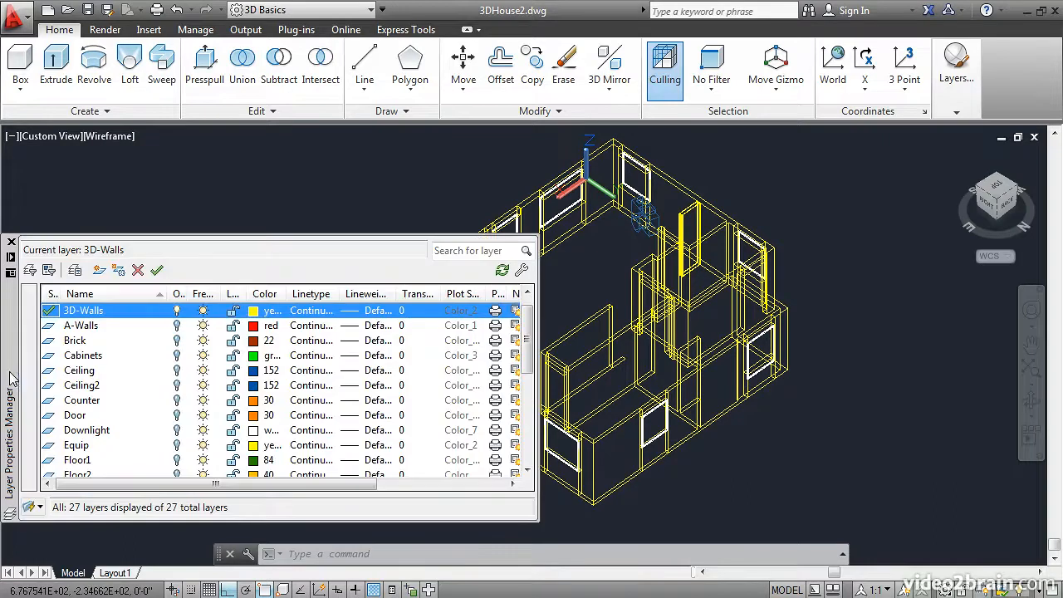
left_click_drag(523, 357, 512, 449)
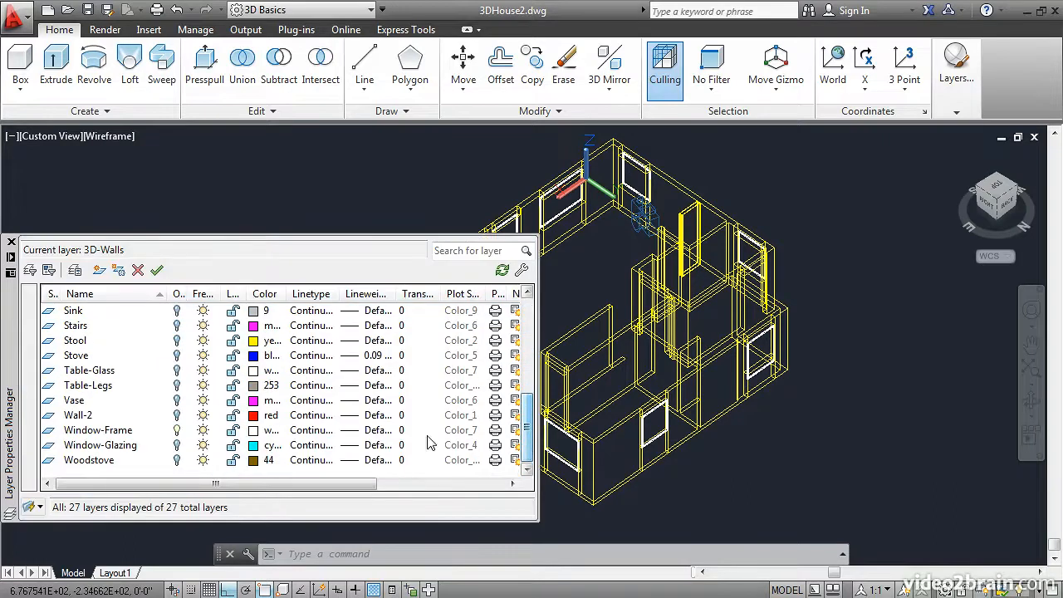
left_click(176, 431)
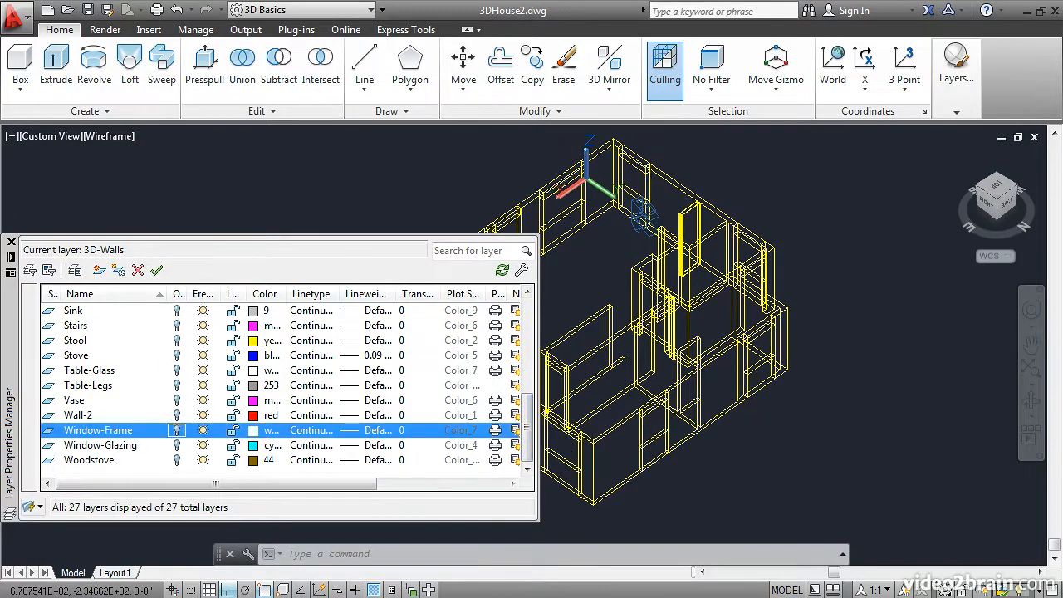
Step: Union all the wall solids of the house into a single solid
left_click(241, 71)
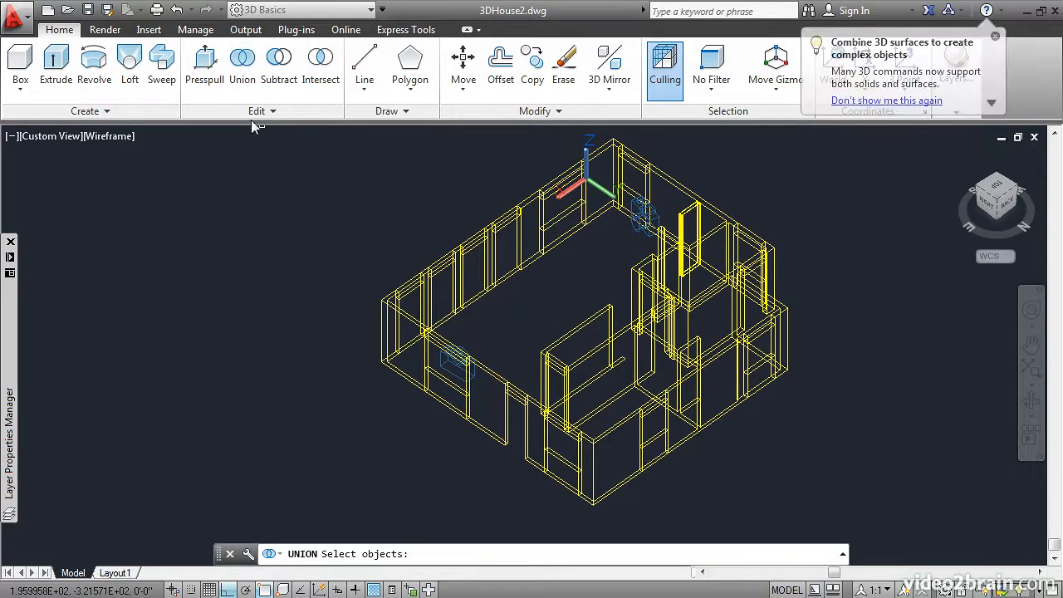
left_click(301, 136)
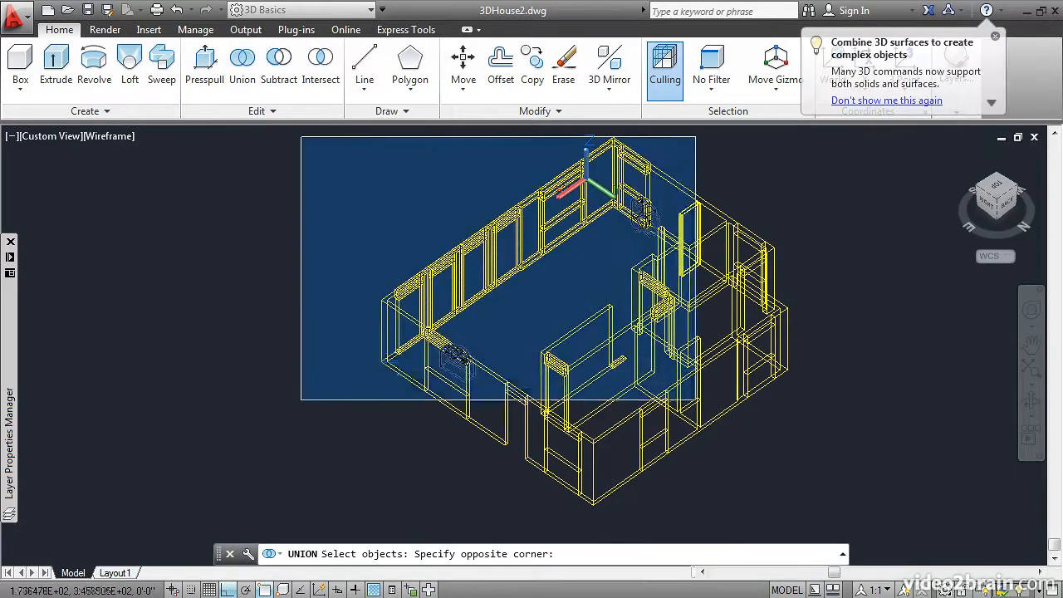
left_click(840, 515)
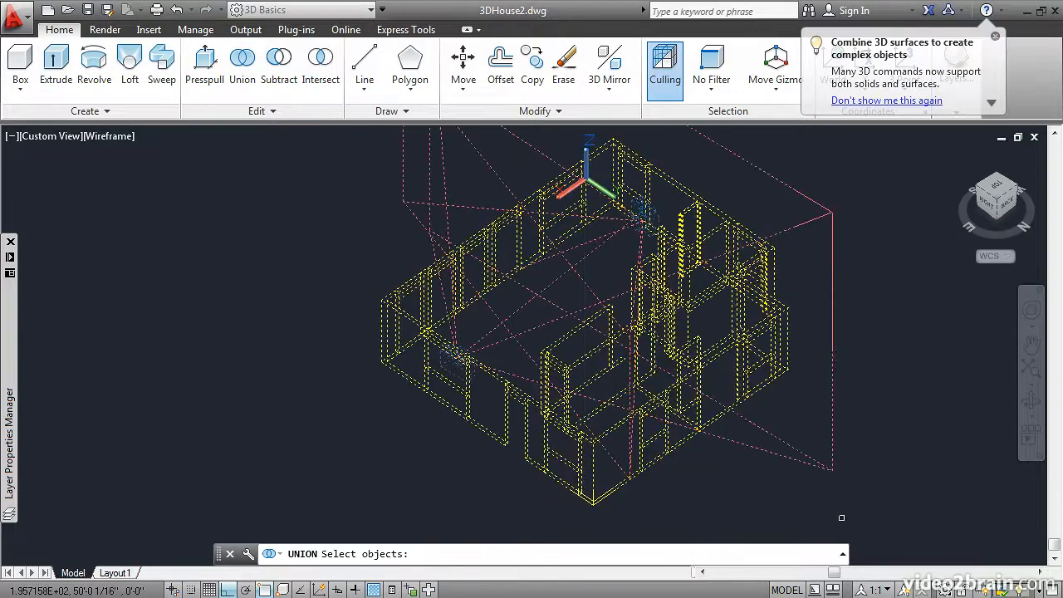
key("Return")
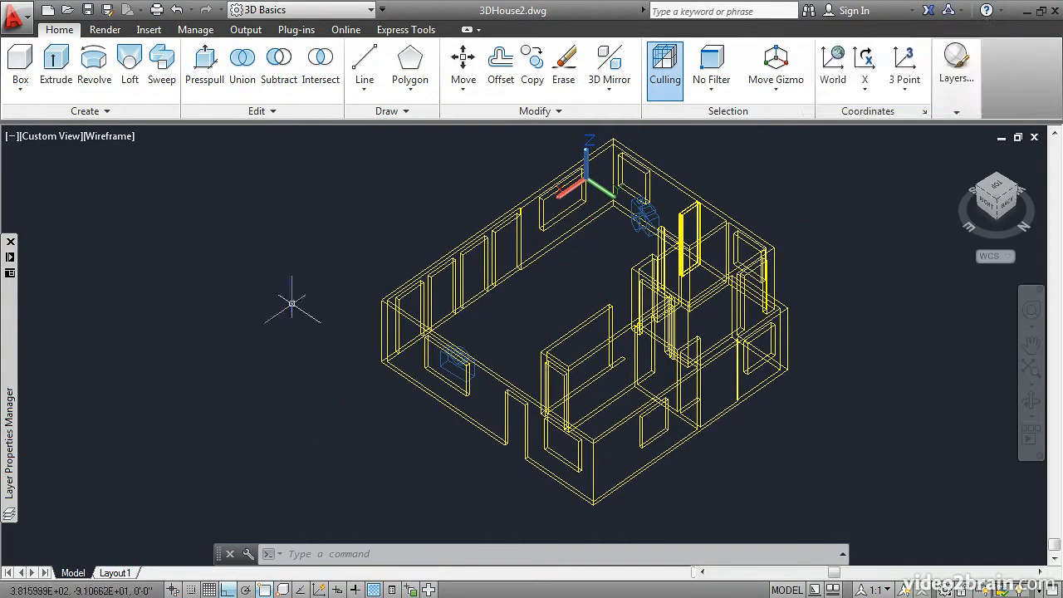
Step: Set the visual style to Shaded with edges and inspect the joined walls around the tall south window openings
left_click(106, 138)
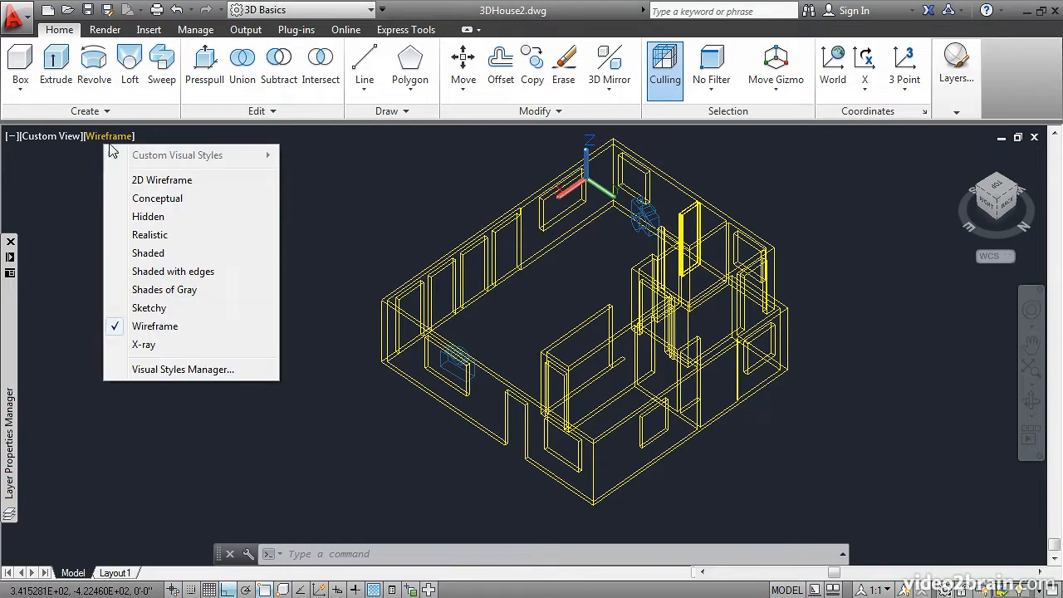
left_click(141, 272)
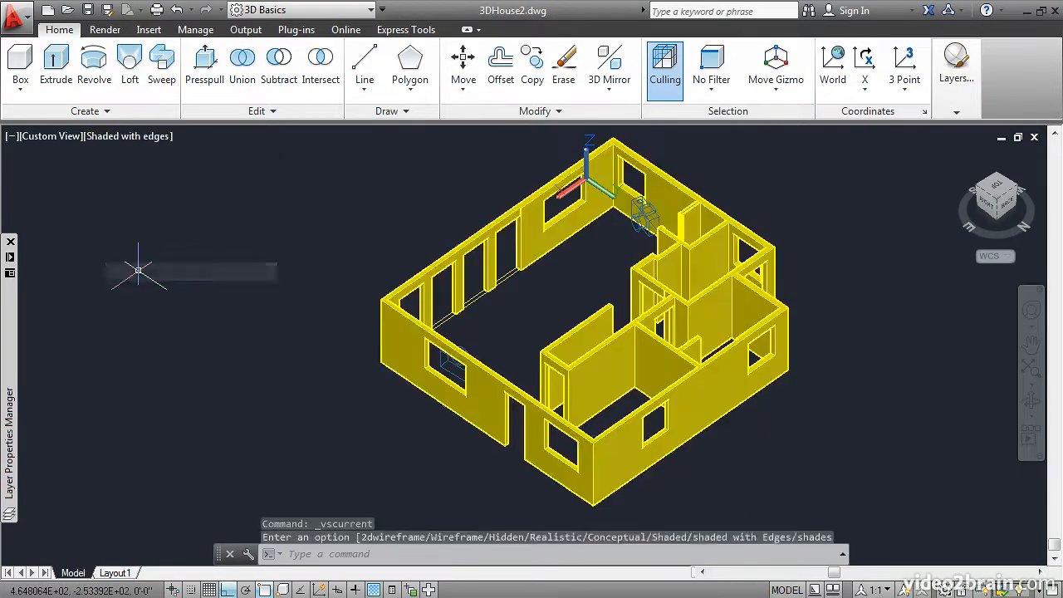
mouse_move(327, 268)
middle_mouse_down("shift")
mouse_move(458, 282)
mouse_move(648, 258)
middle_mouse_up("shift")
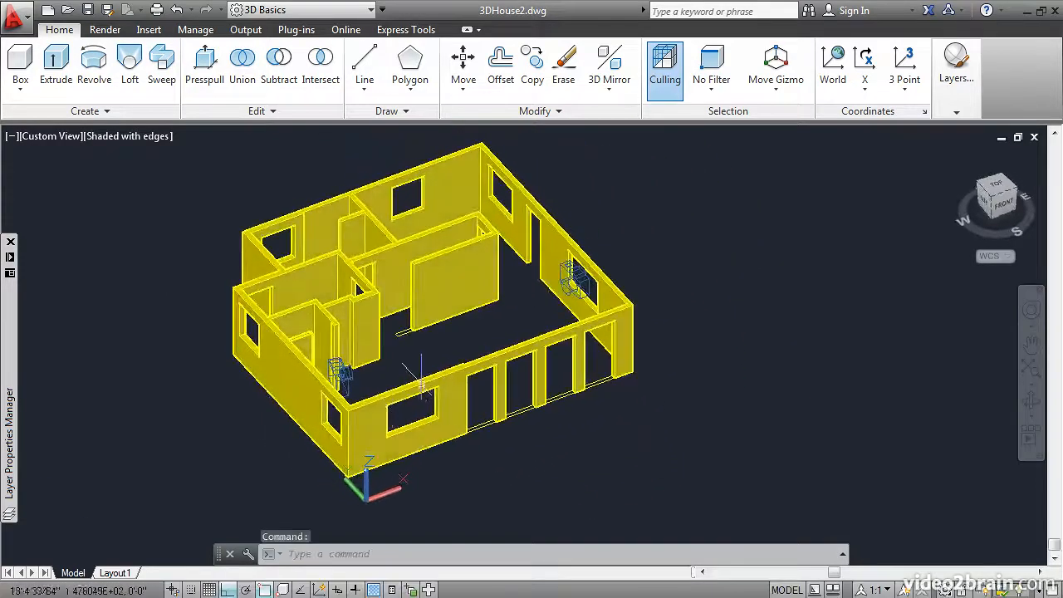
scroll(425, 383, "up", 4)
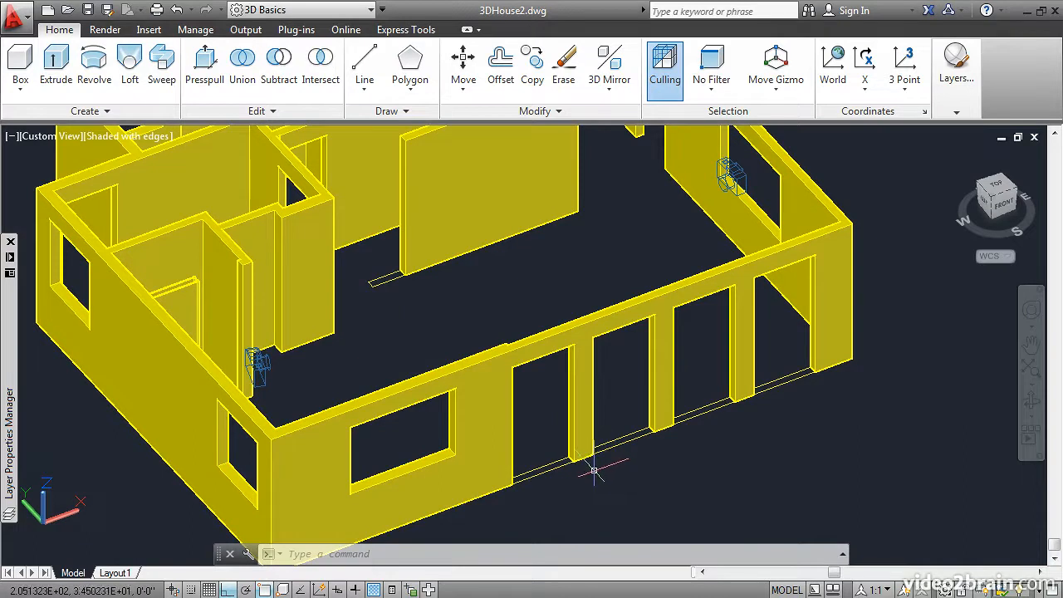
Step: Turn on the Window-Frame layer
mouse_move(8, 406)
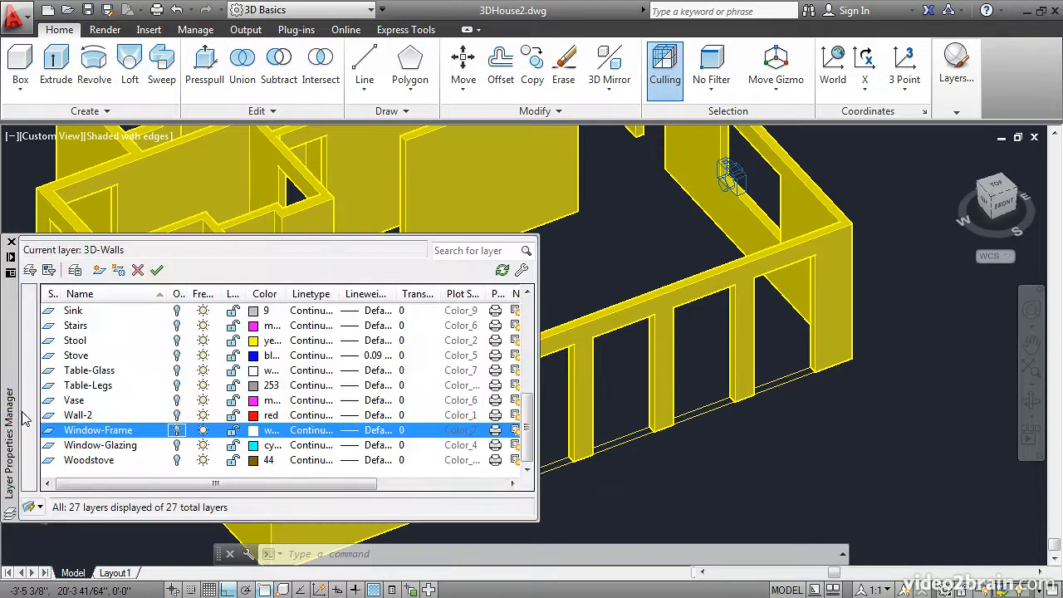
left_click(176, 430)
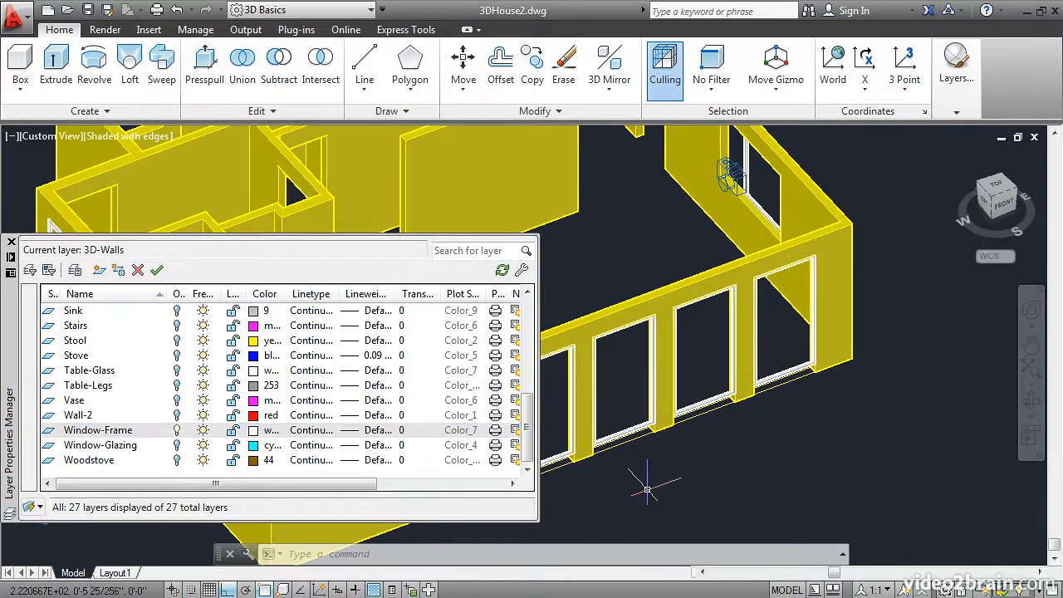
Step: Extrude the four rectangles beneath the tall south windows up to the bottom edge of the window frames
scroll(627, 486, "up", 3)
scroll(626, 485, "up", 2)
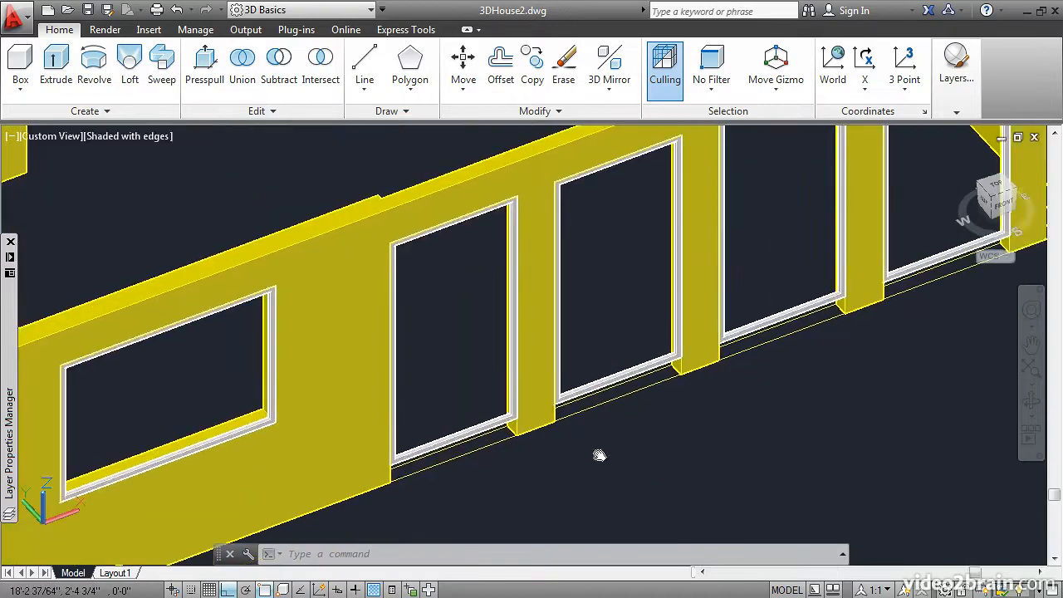
middle_click_drag(611, 451, 490, 472)
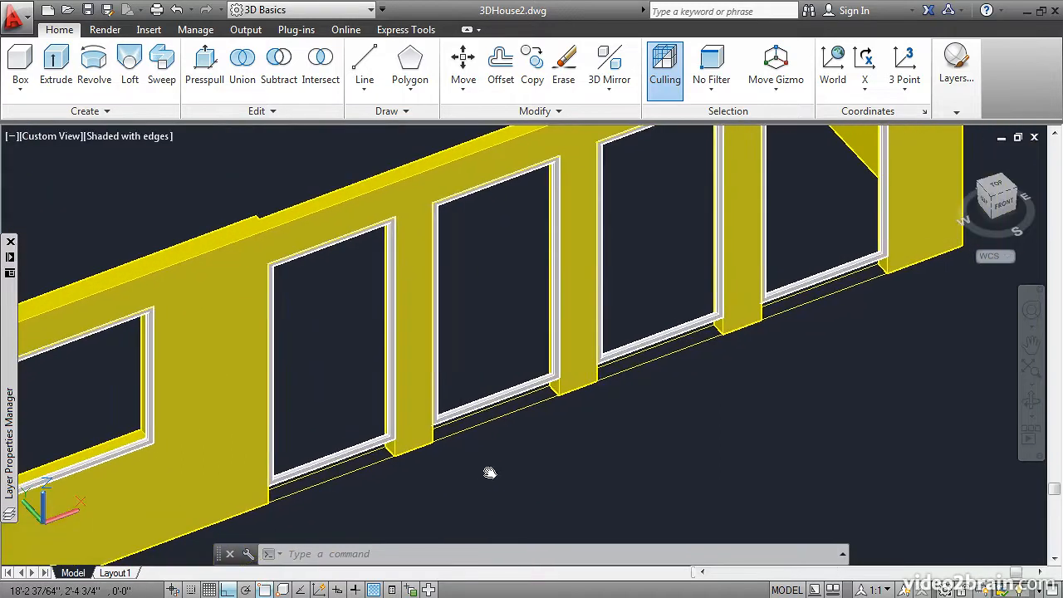
left_click(56, 65)
left_click(376, 459)
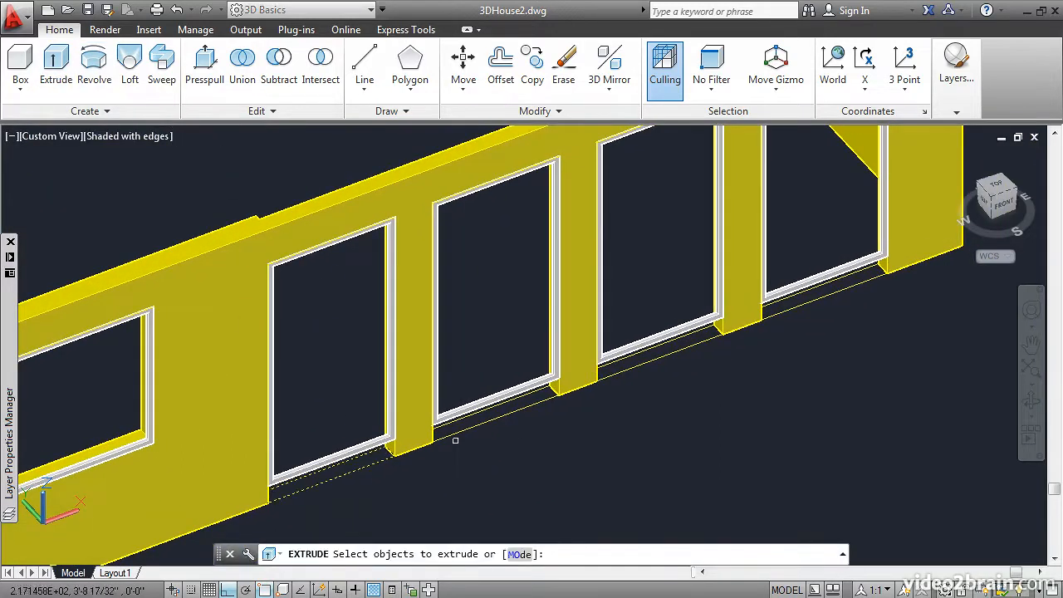
left_click(482, 427)
left_click(631, 368)
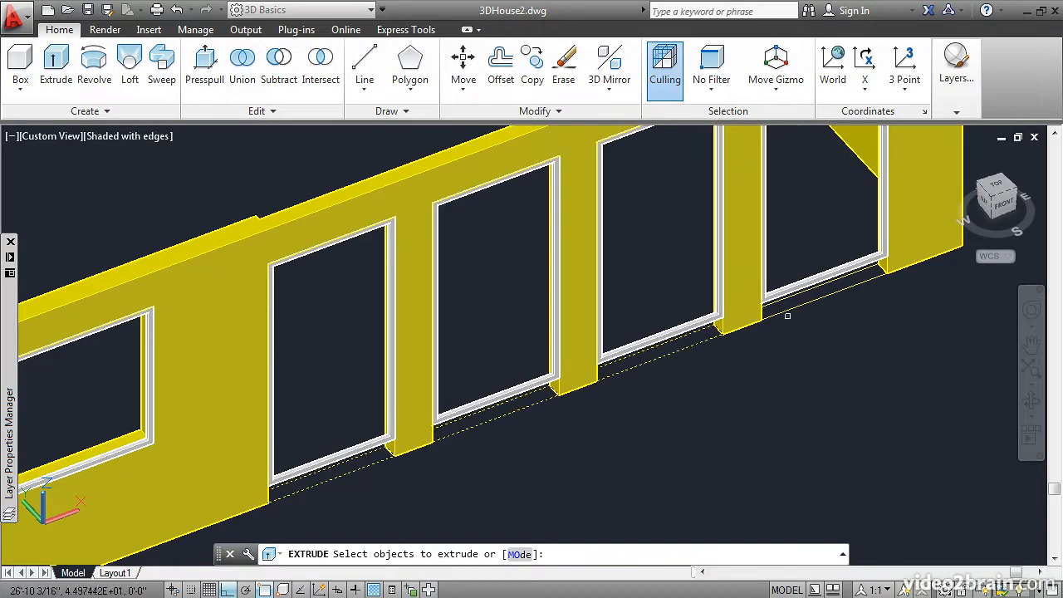
key("Return")
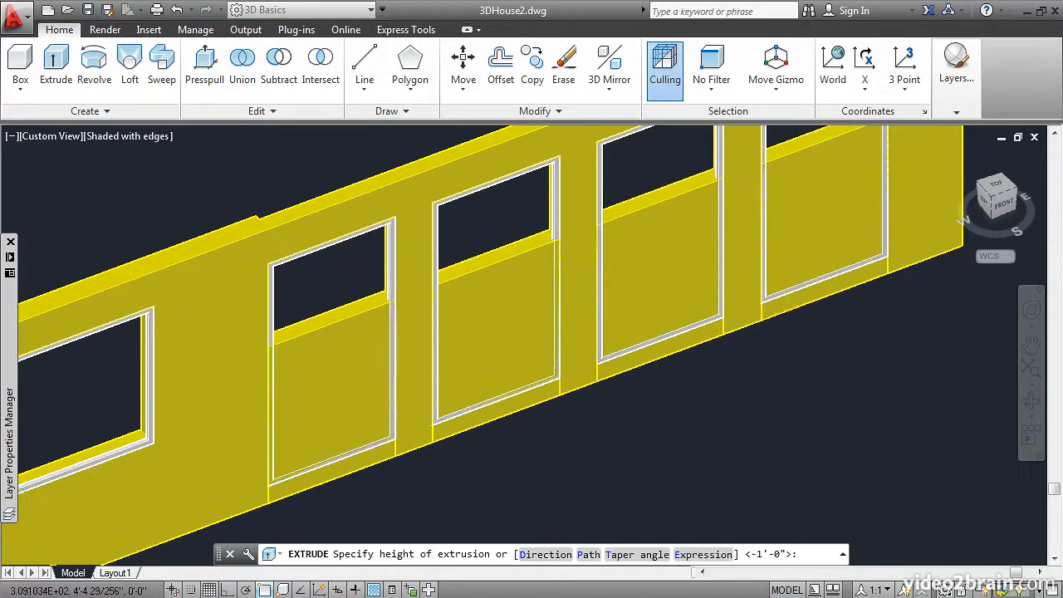
scroll(730, 315, "up", 5)
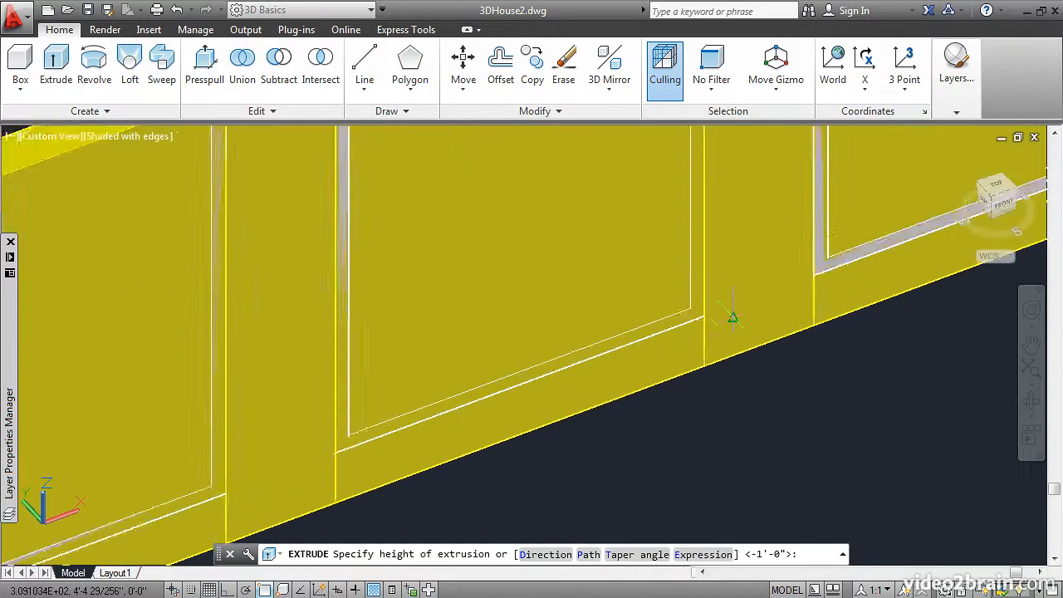
left_click(691, 314)
scroll(706, 332, "down", 6)
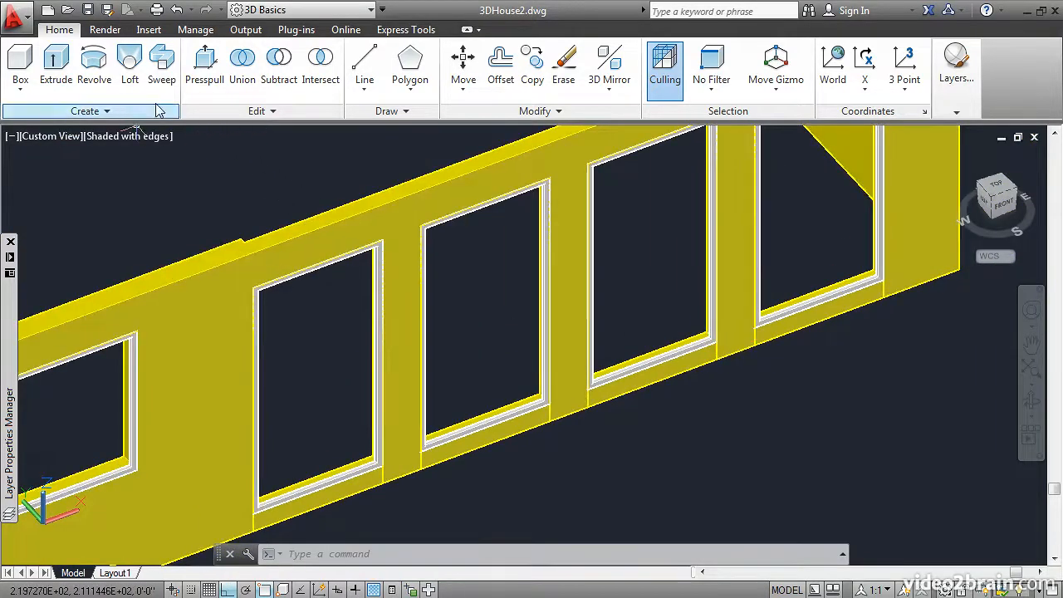
Step: Union the four new solids under the tall south windows with the house walls
left_click(242, 66)
left_click(333, 222)
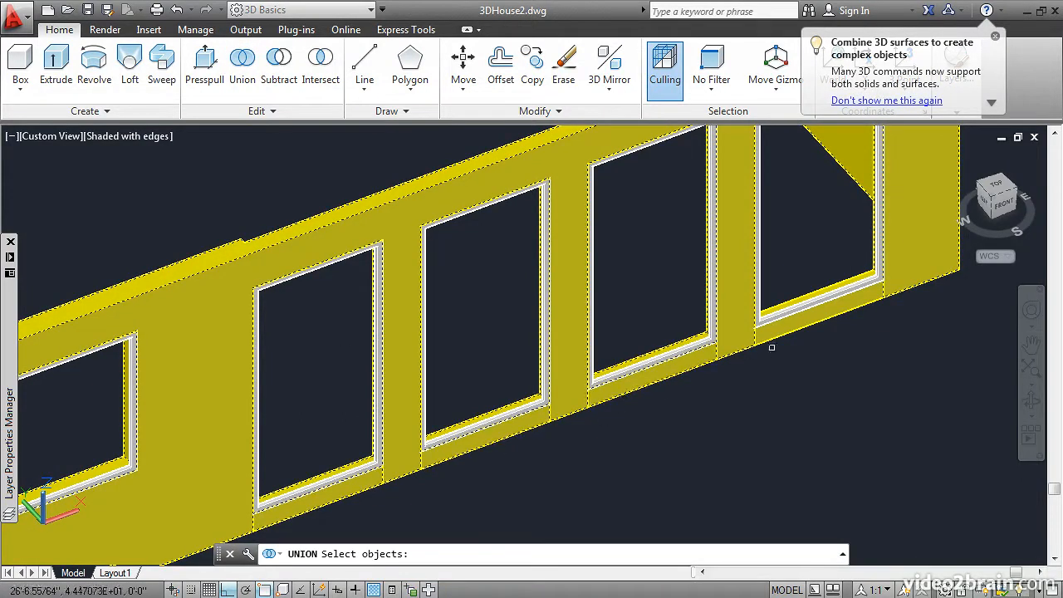
key("Return")
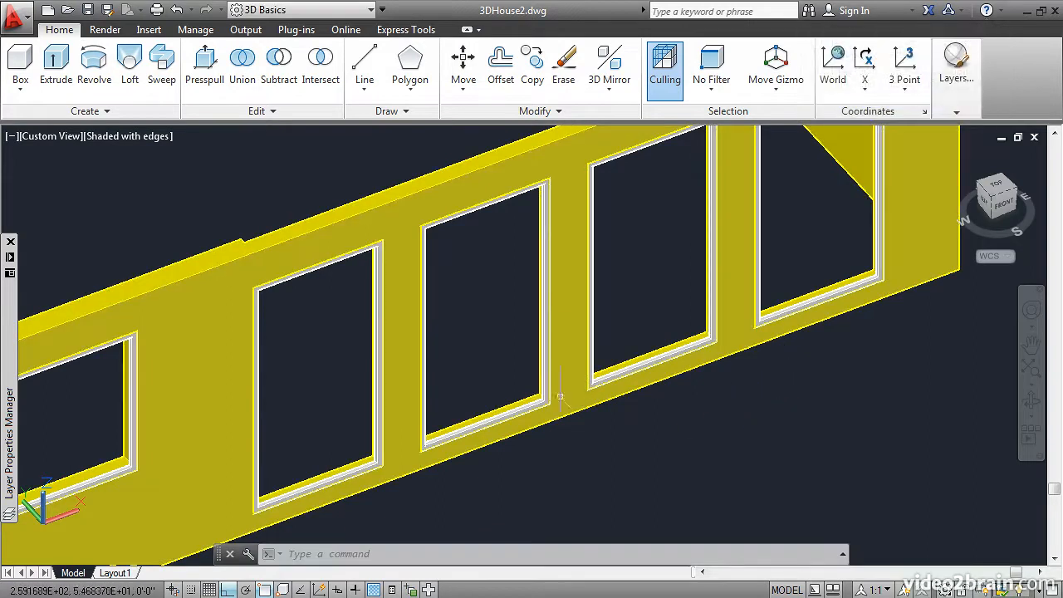
Step: Extrude the small rectangle at the west end of the freestanding interior wall to a height of 4'
scroll(368, 213, "down", 3)
scroll(517, 308, "up", 5)
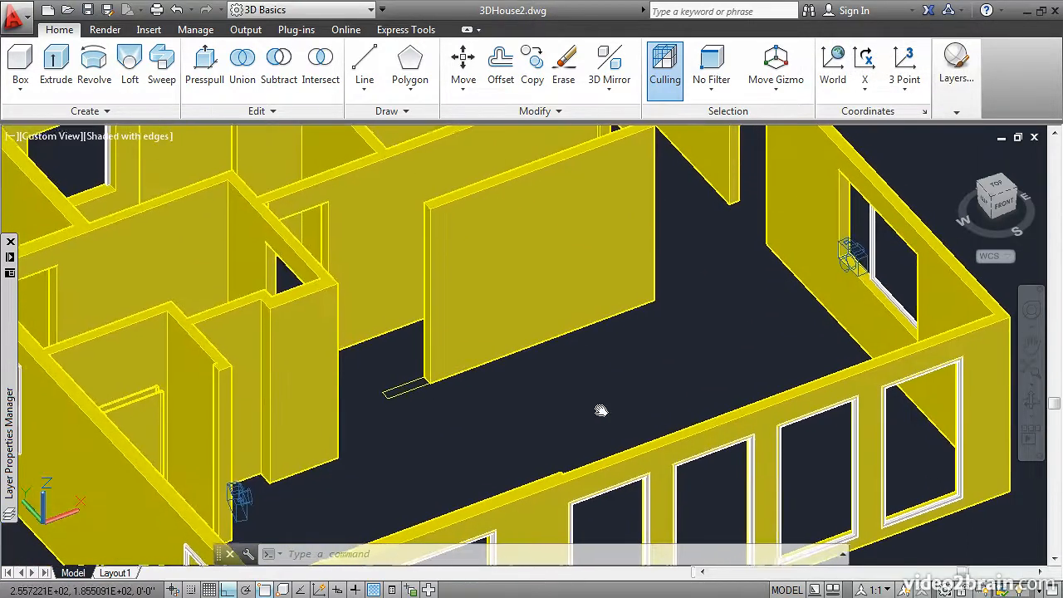
scroll(440, 415, "up", 5)
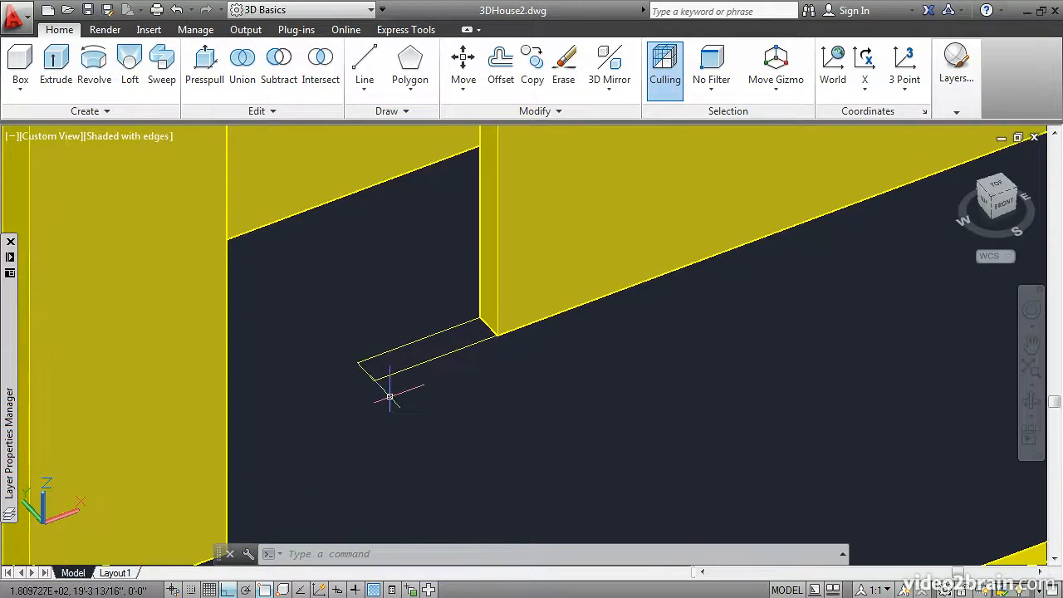
middle_click_drag(373, 346, 476, 442)
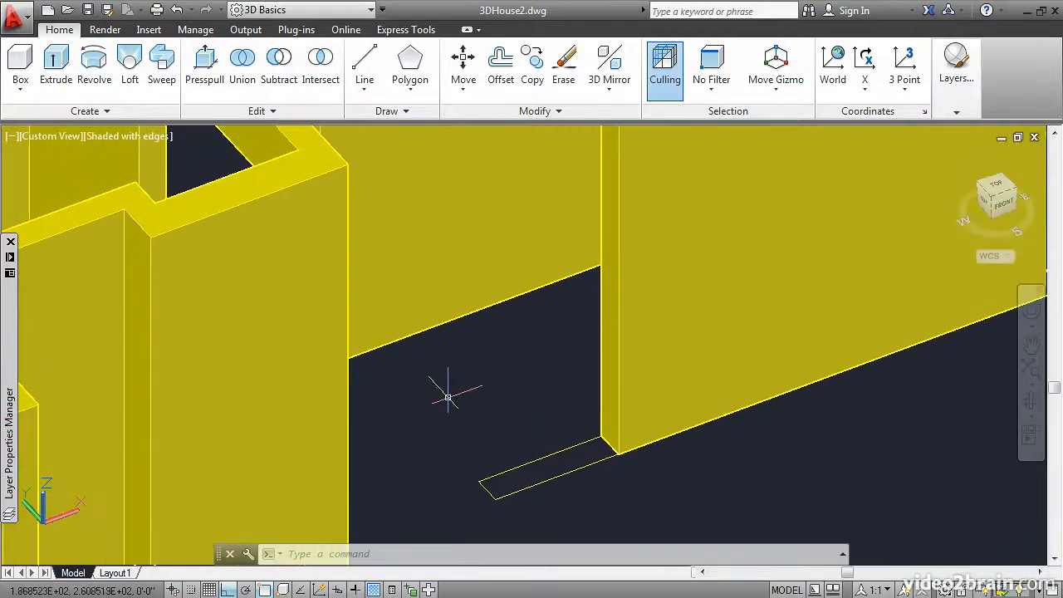
left_click(55, 65)
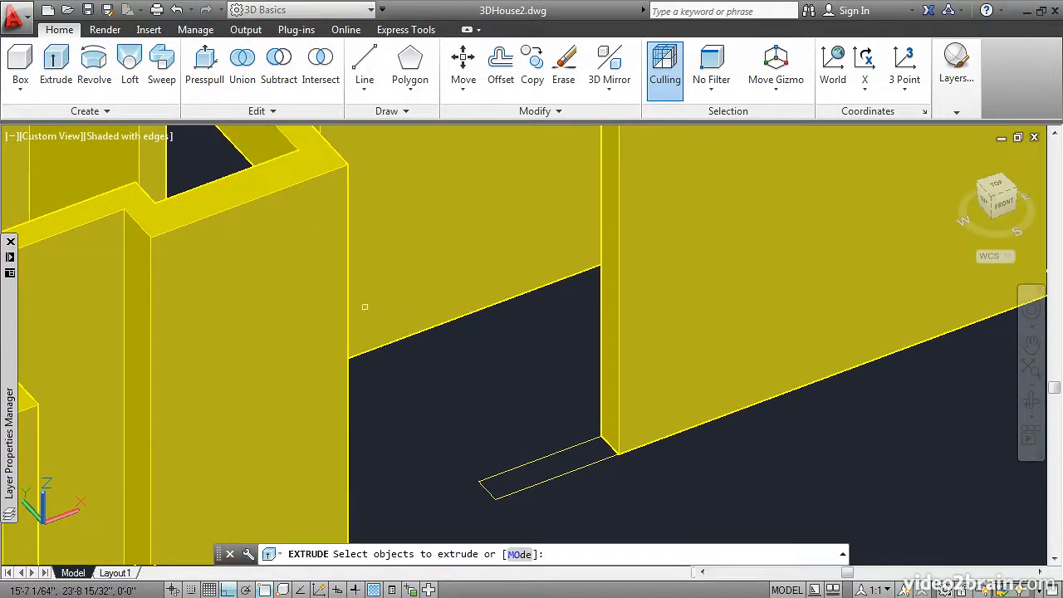
left_click(513, 461)
key("Return")
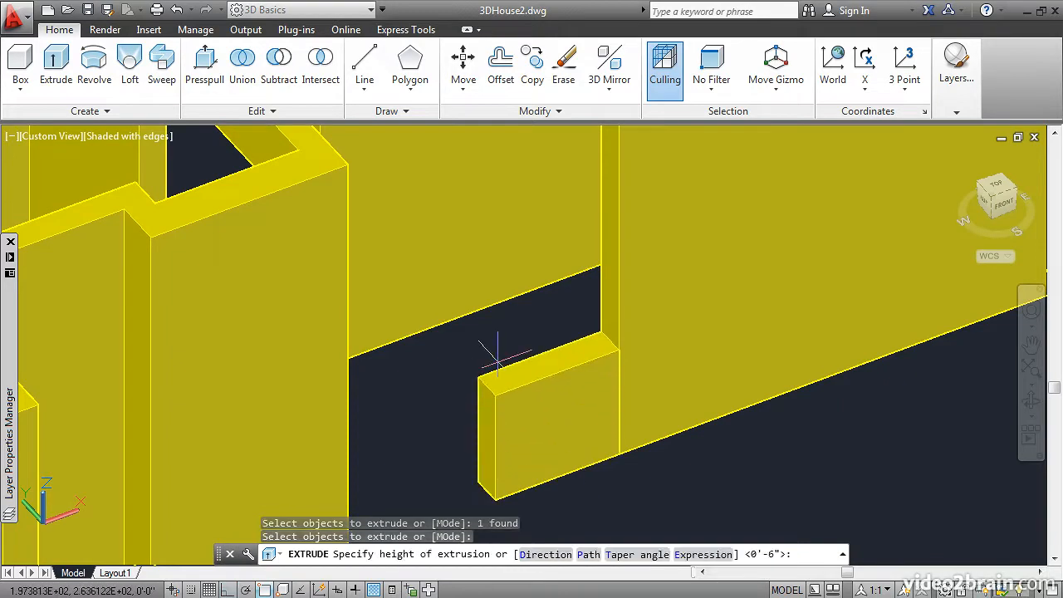
key("Return")
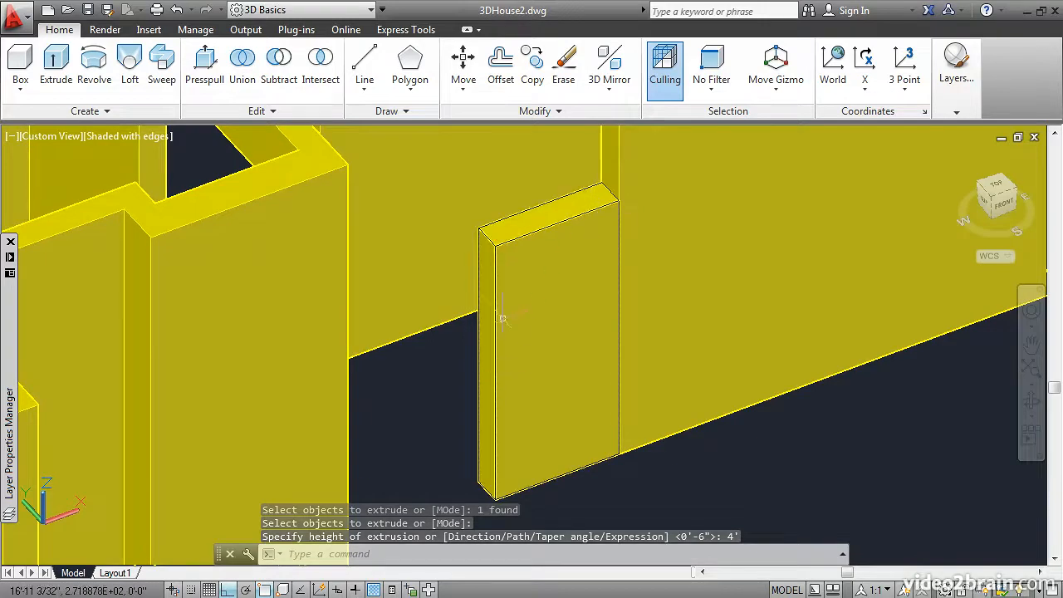
Step: Stretch the free top end edge of the new low wall down 2' so that its top slopes
scroll(482, 281, "up", 2)
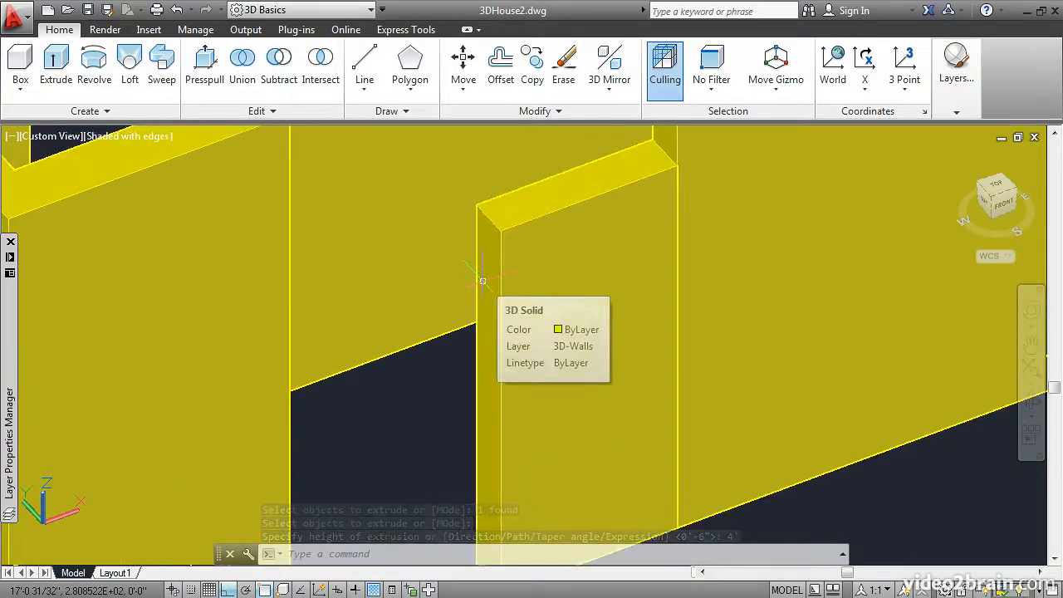
left_click(489, 215)
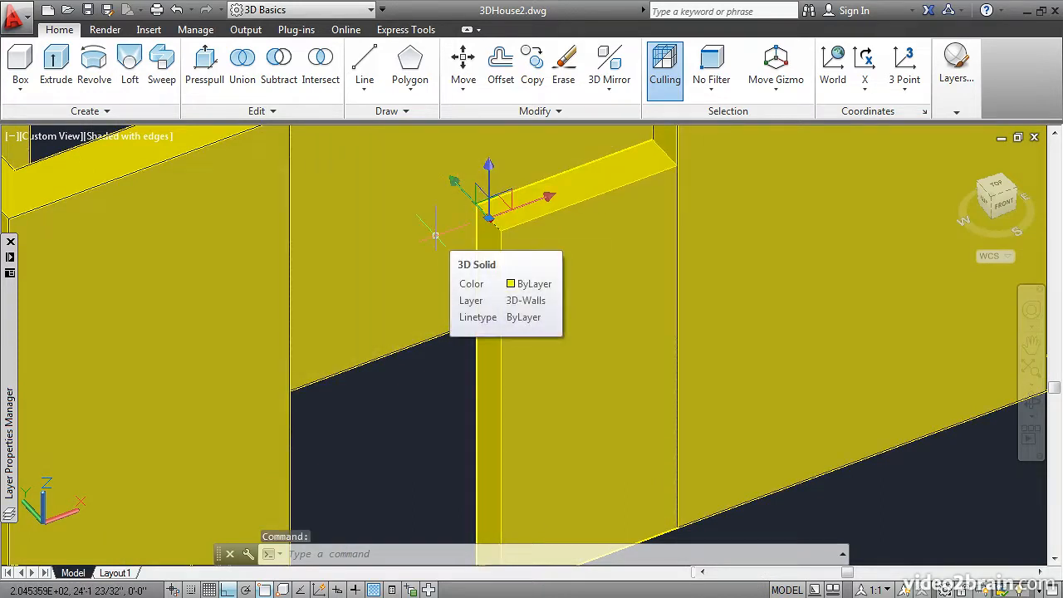
left_click(488, 185)
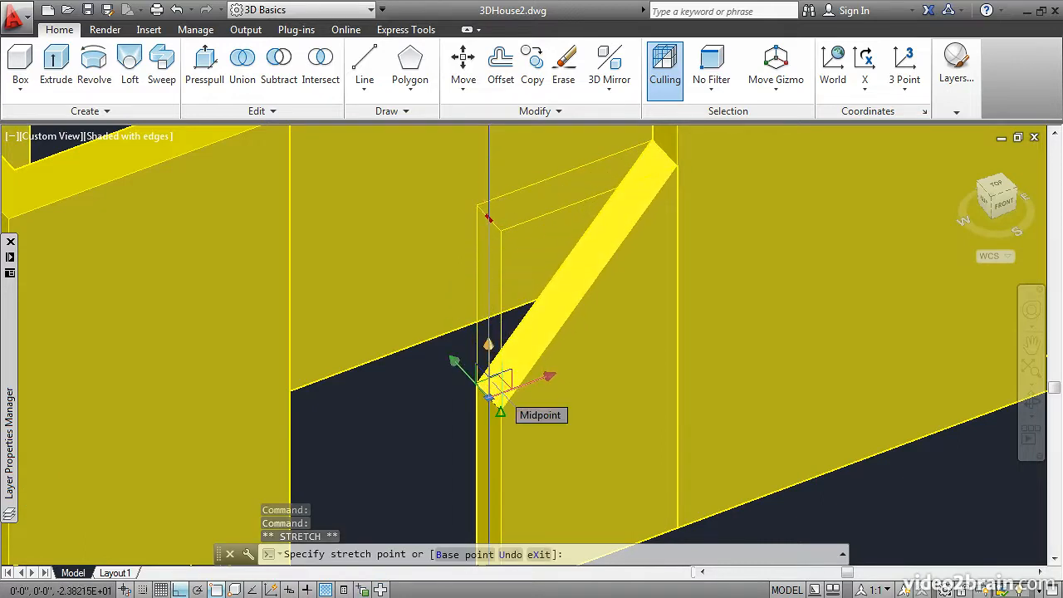
type("2'")
key("Return")
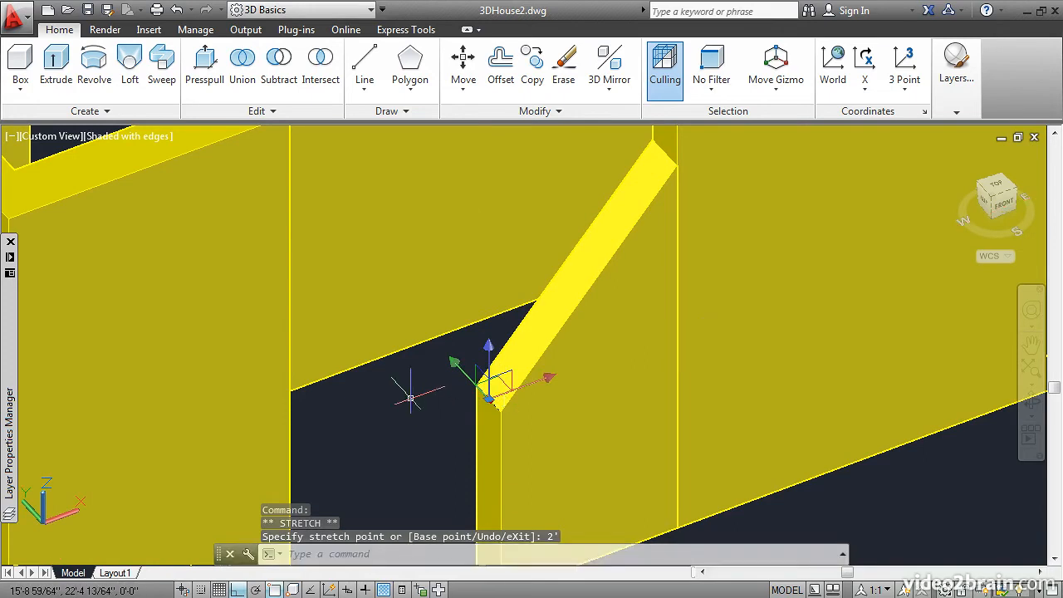
key("Escape")
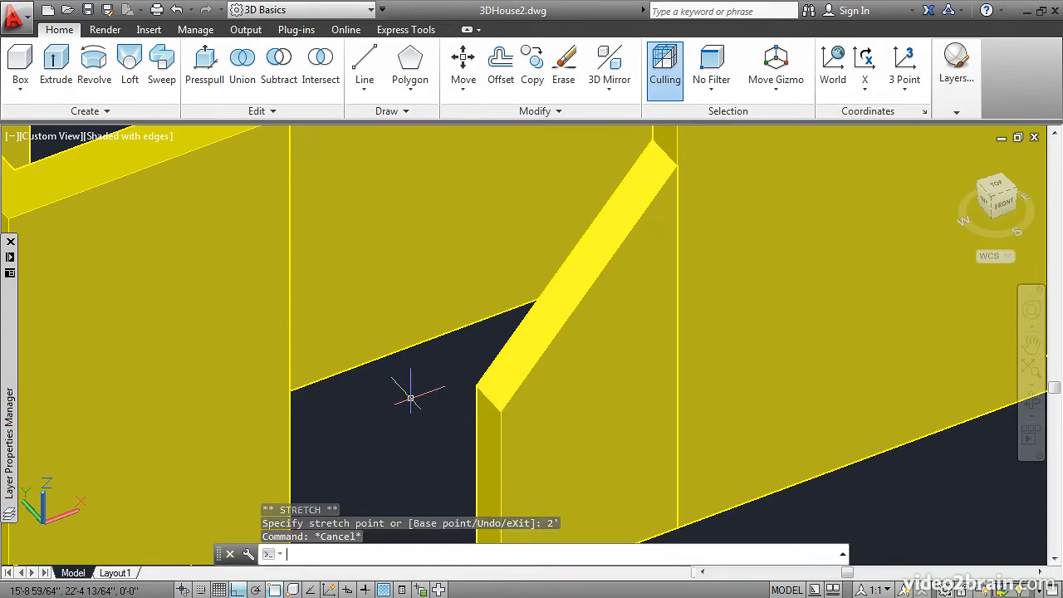
Step: Union the sloped low wall with the adjoining house walls
scroll(410, 397, "down", 3)
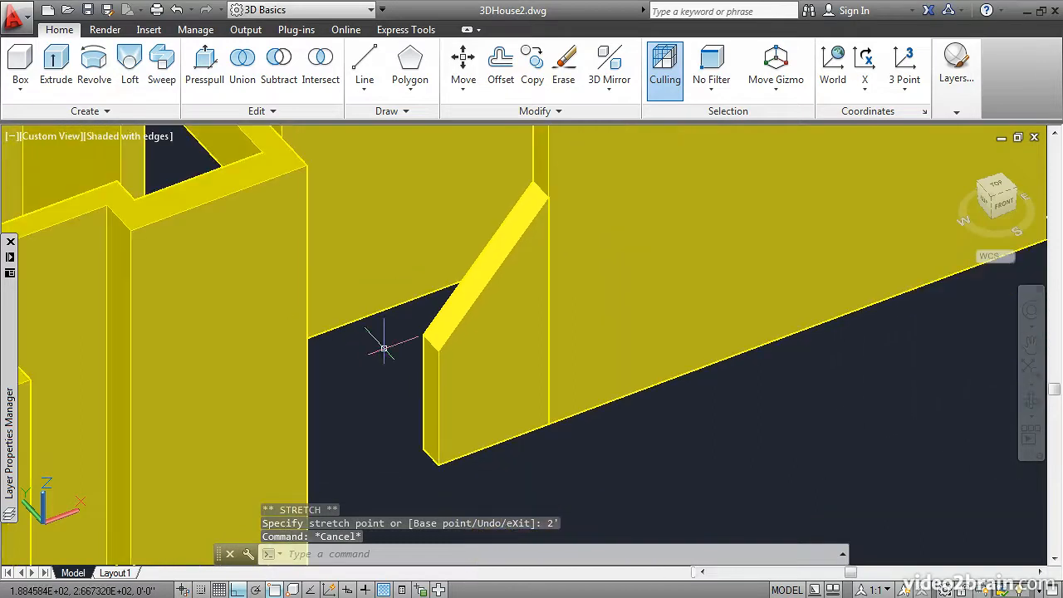
left_click(242, 62)
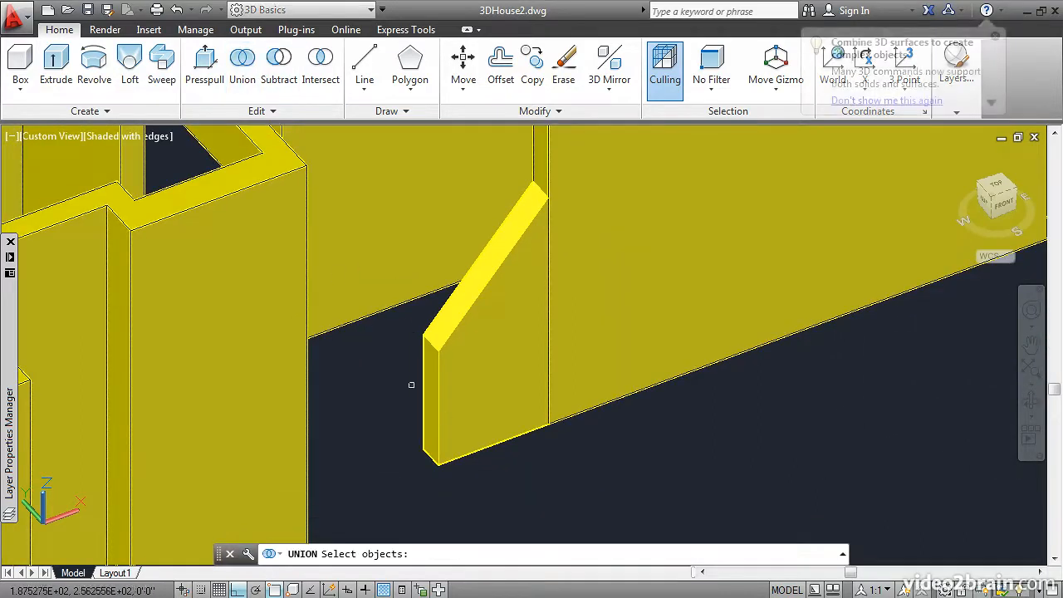
left_click(498, 442)
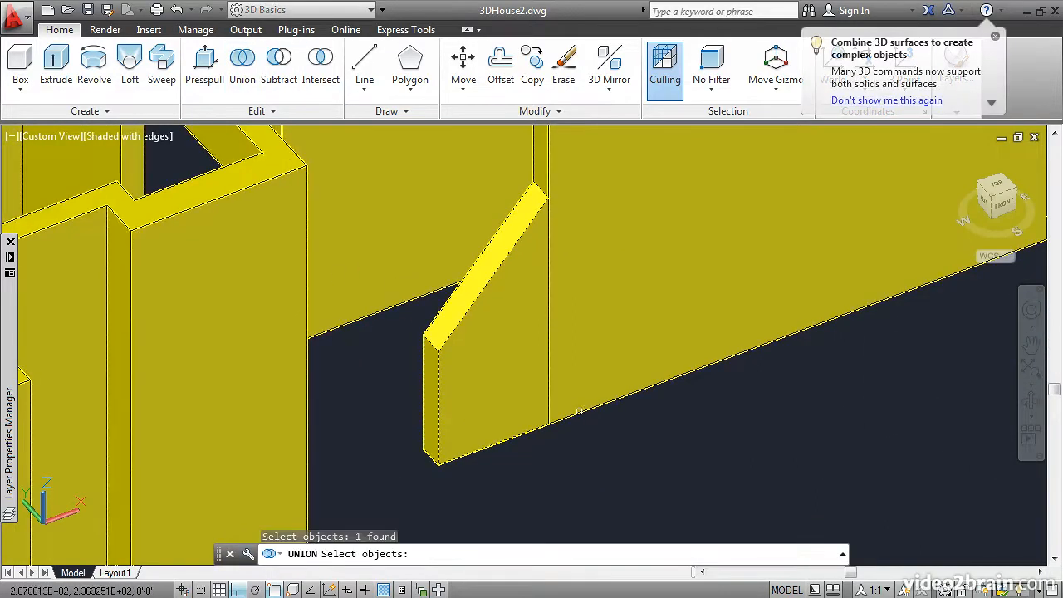
left_click(579, 412)
scroll(648, 425, "down", 2)
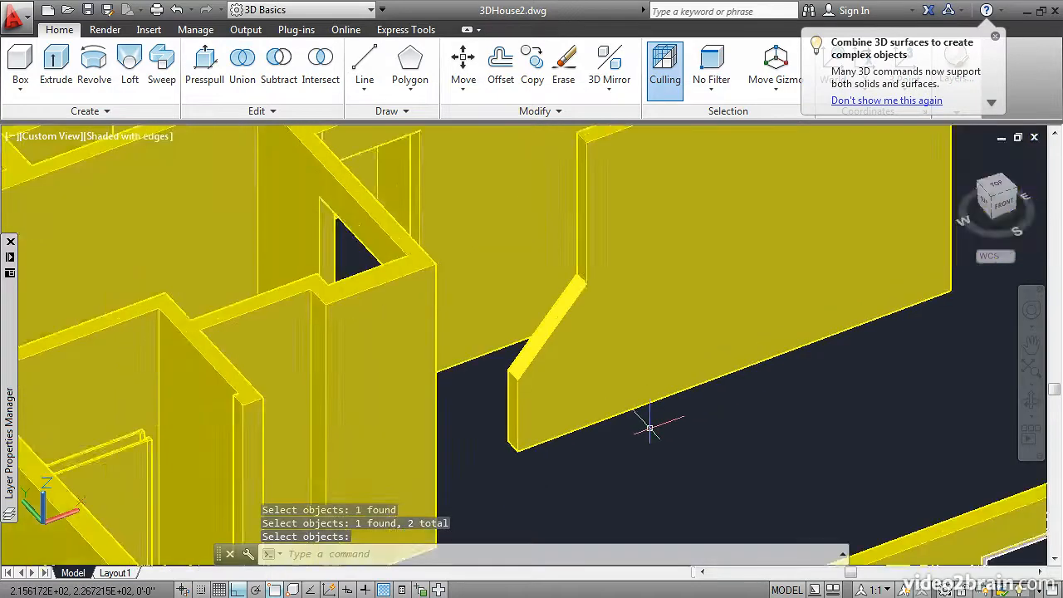
Step: Presspull the north side face of the living room's east window opening to the edge of its window frame
scroll(649, 427, "down", 3)
scroll(727, 376, "up", 3)
middle_click_drag(727, 376, 484, 435)
scroll(638, 386, "up", 2)
scroll(636, 386, "up", 2)
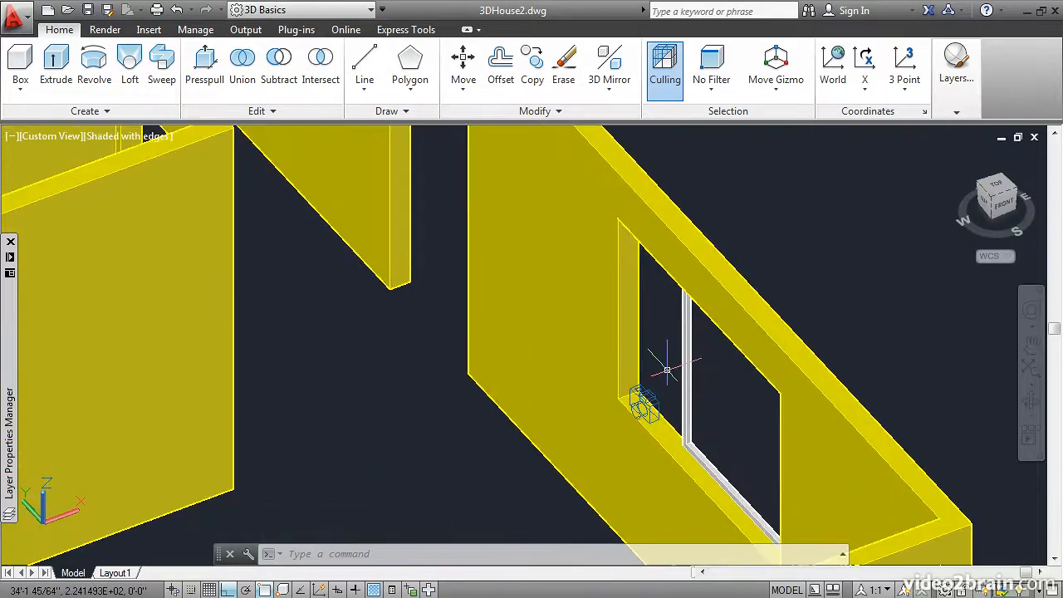
scroll(667, 369, "up", 2)
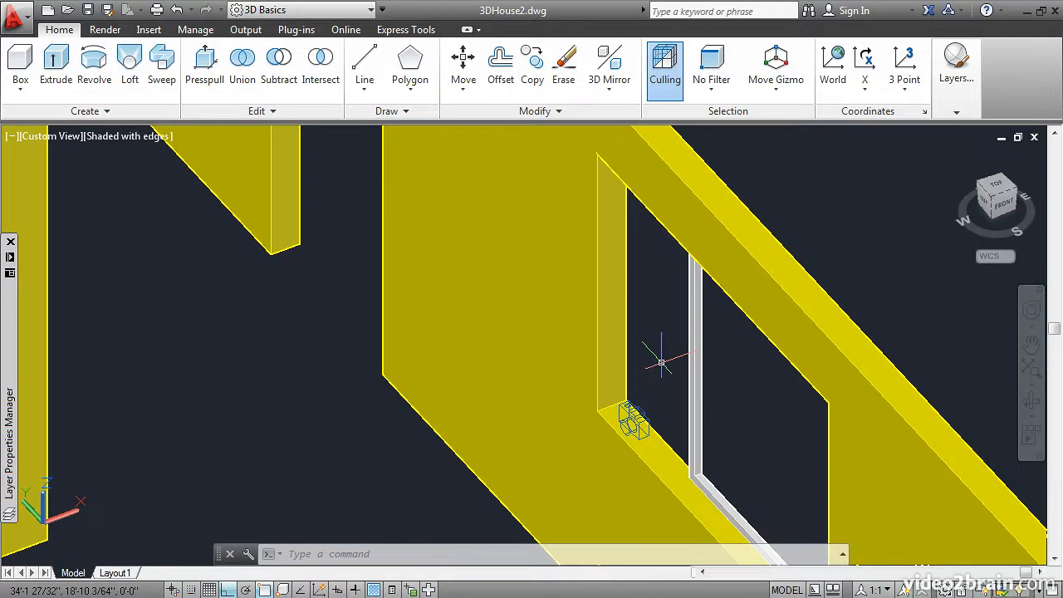
left_click(203, 64)
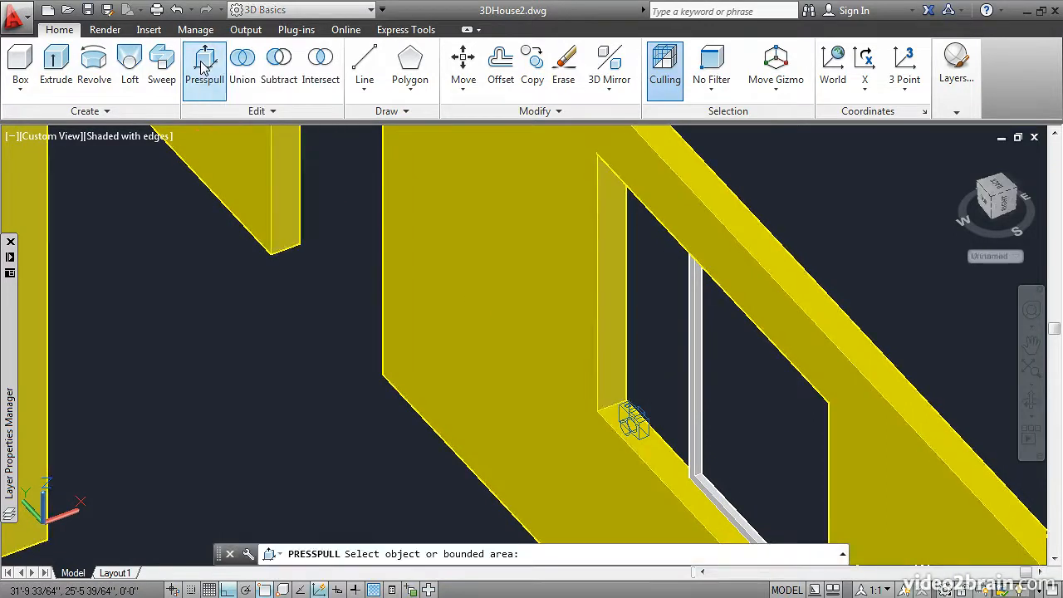
left_click(582, 296)
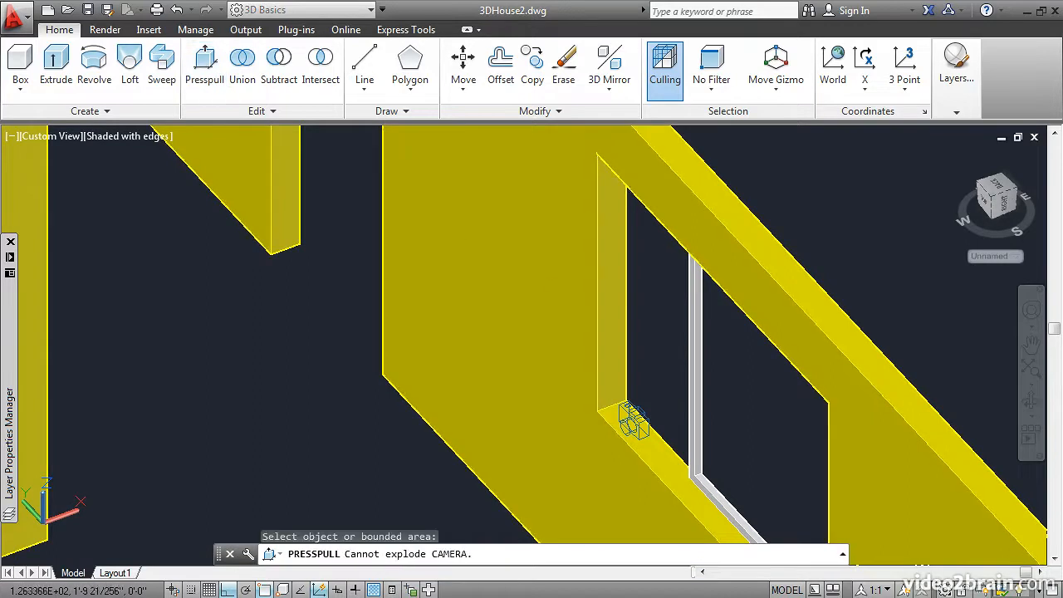
left_click(629, 412)
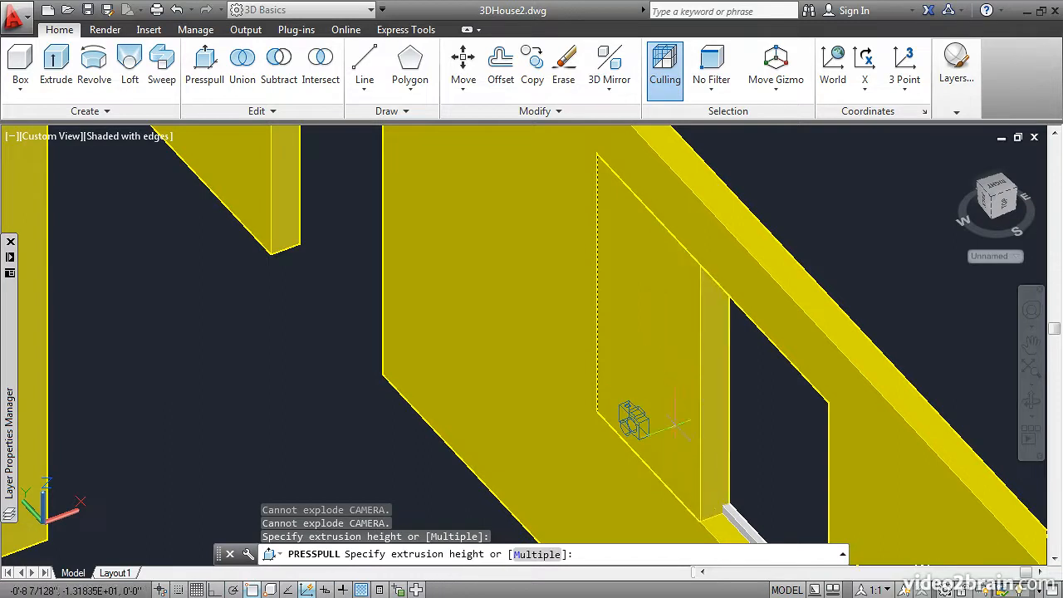
middle_click_drag(636, 408, 493, 431, "shift")
scroll(295, 451, "up", 4)
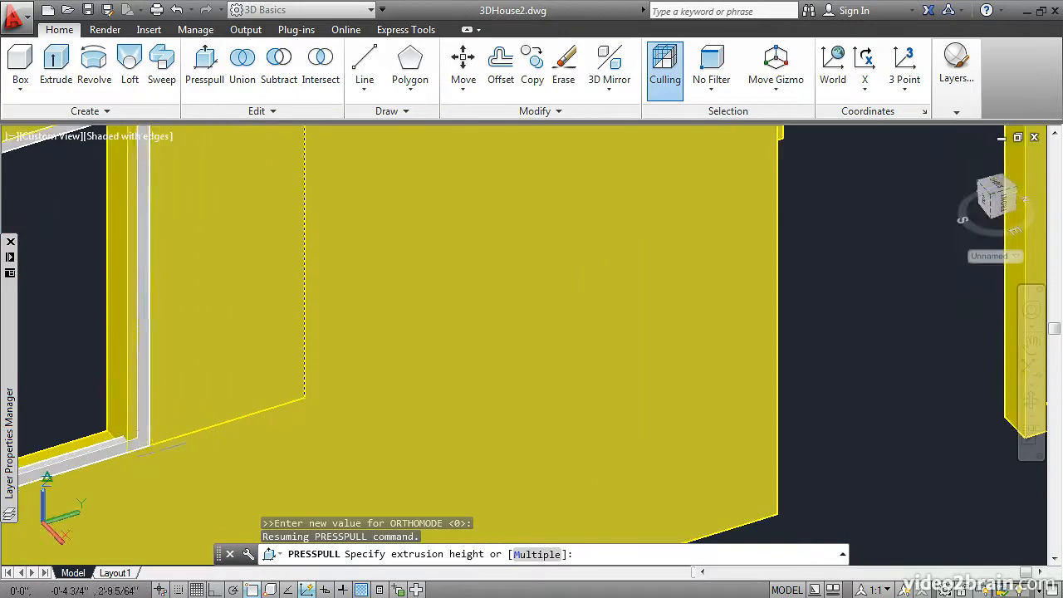
left_click(149, 444)
Step: Presspull the south side face of the same east window opening back to the outer corner of the window frame
middle_click_drag(241, 411, 423, 339, "shift")
middle_click_drag(192, 287, 681, 341)
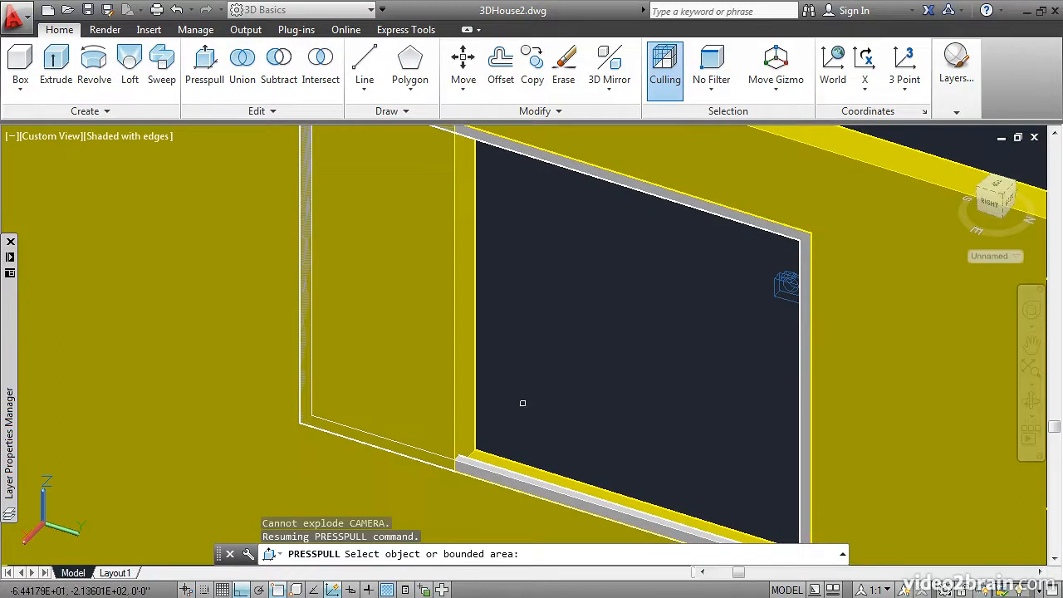
left_click(467, 419)
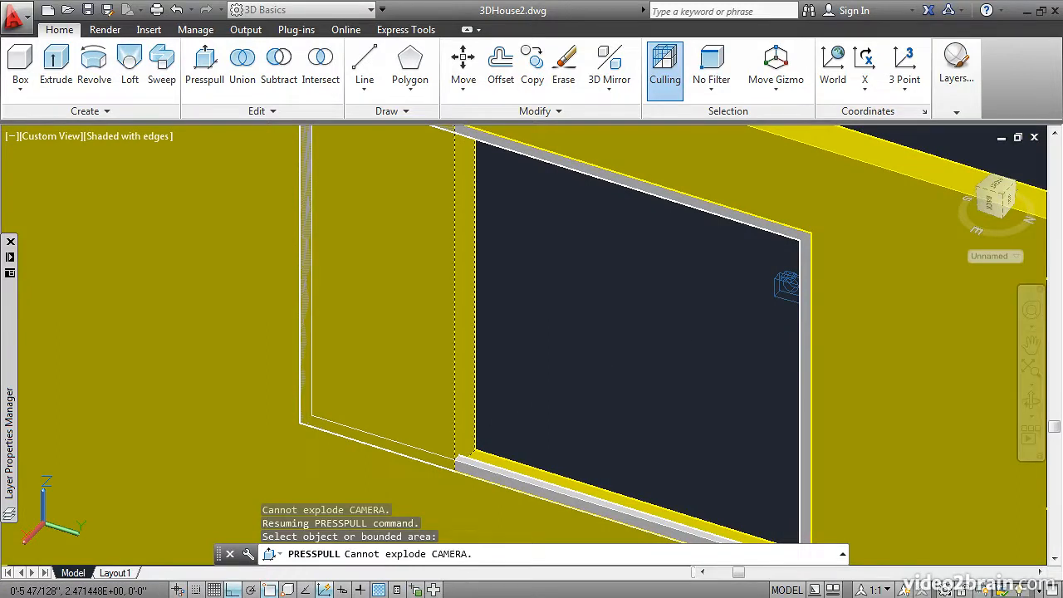
left_click(465, 415)
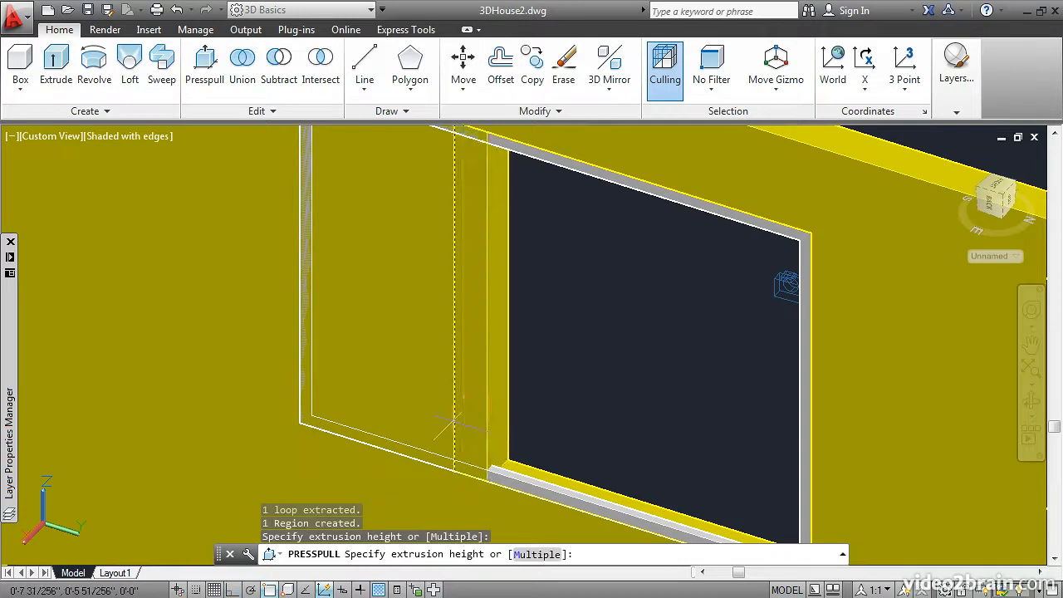
left_click(298, 421)
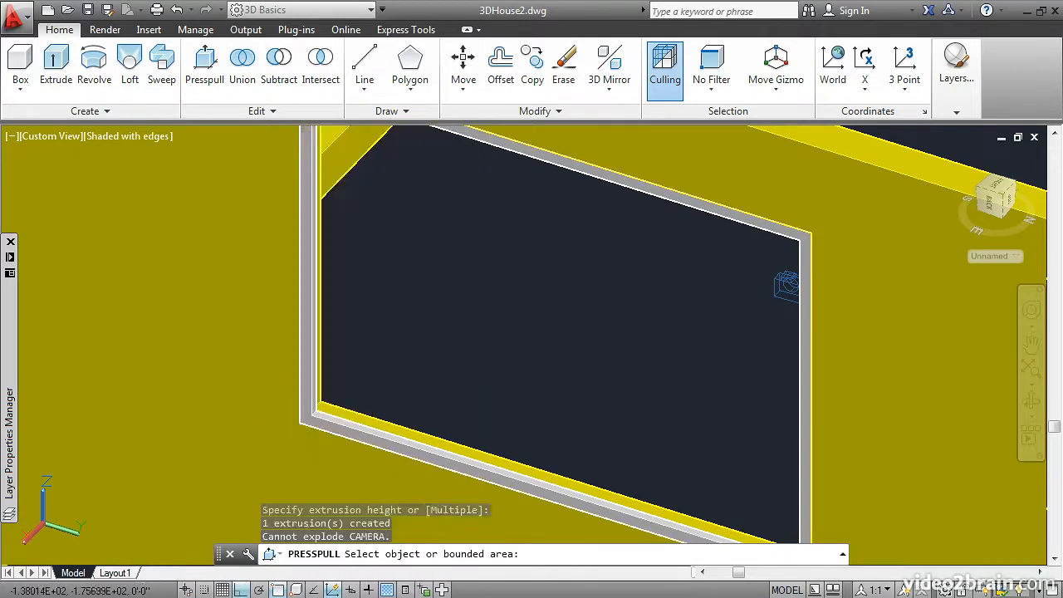
scroll(481, 421, "down", 4)
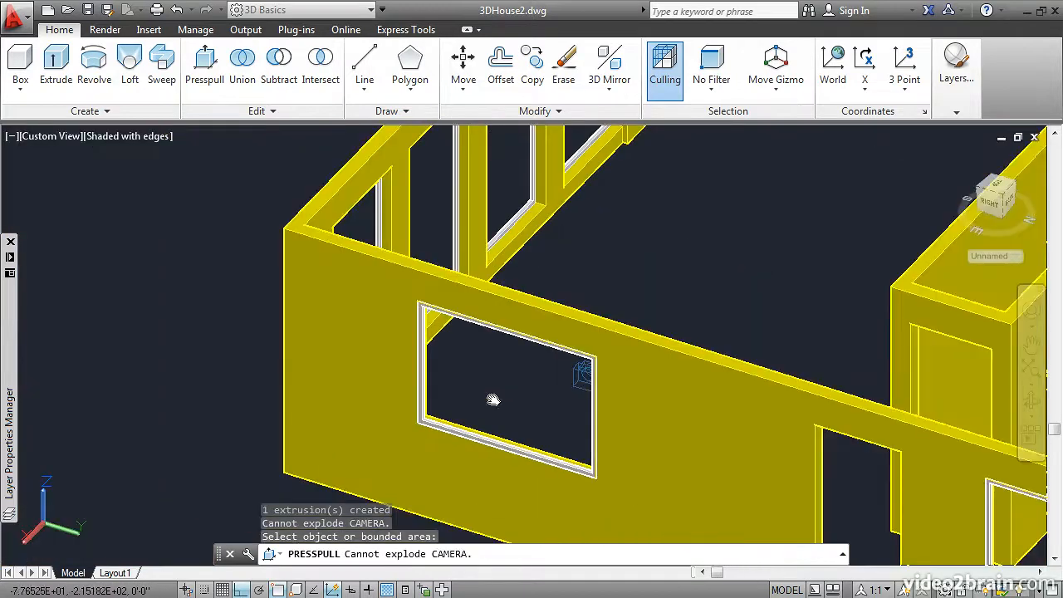
middle_click_drag(511, 396, 370, 426)
key("Escape")
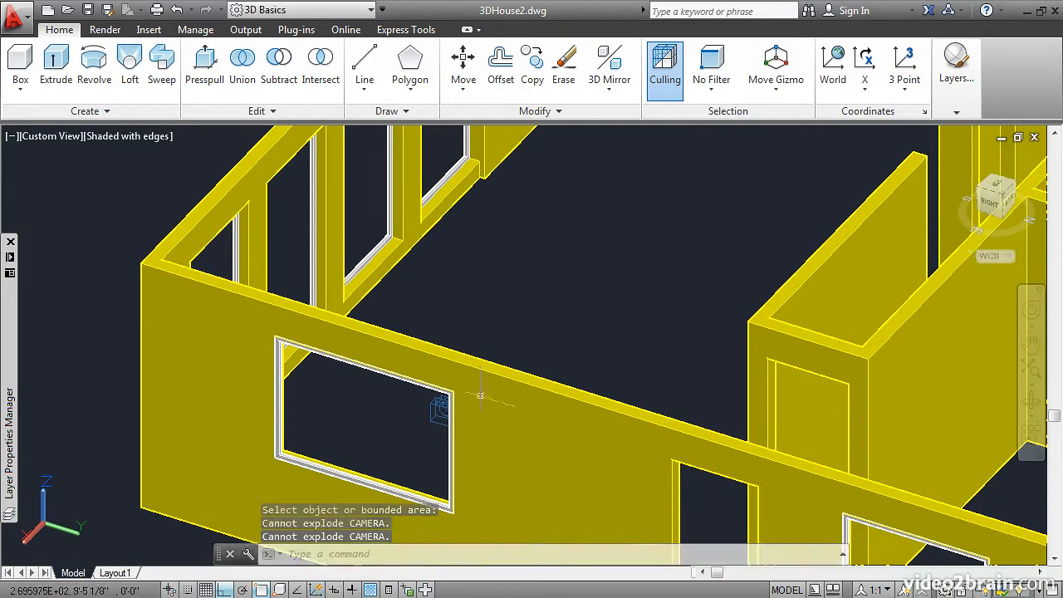
scroll(668, 310, "down", 6)
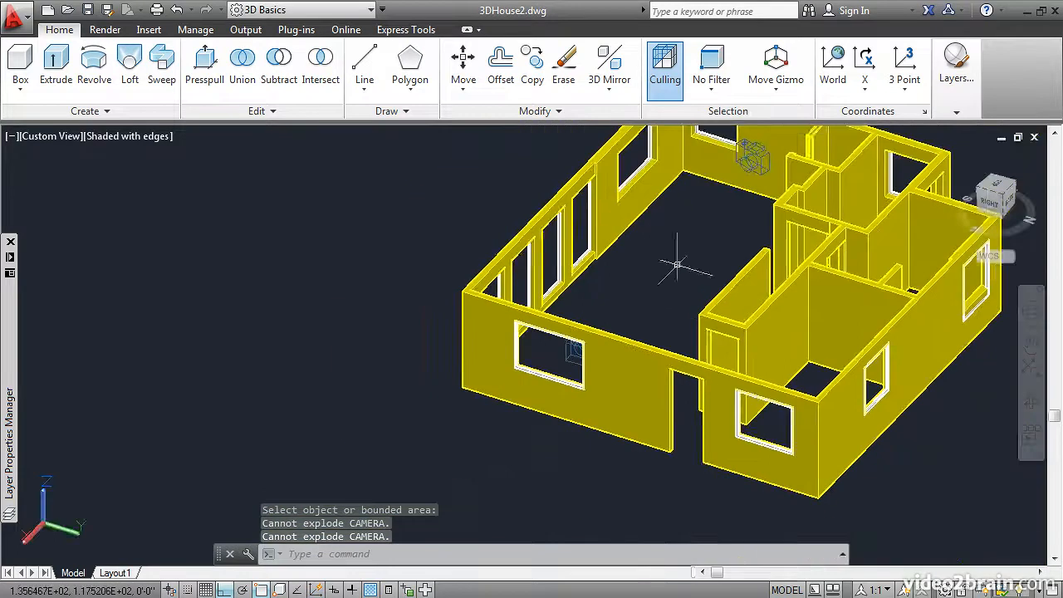
middle_click_drag(526, 316, 369, 317)
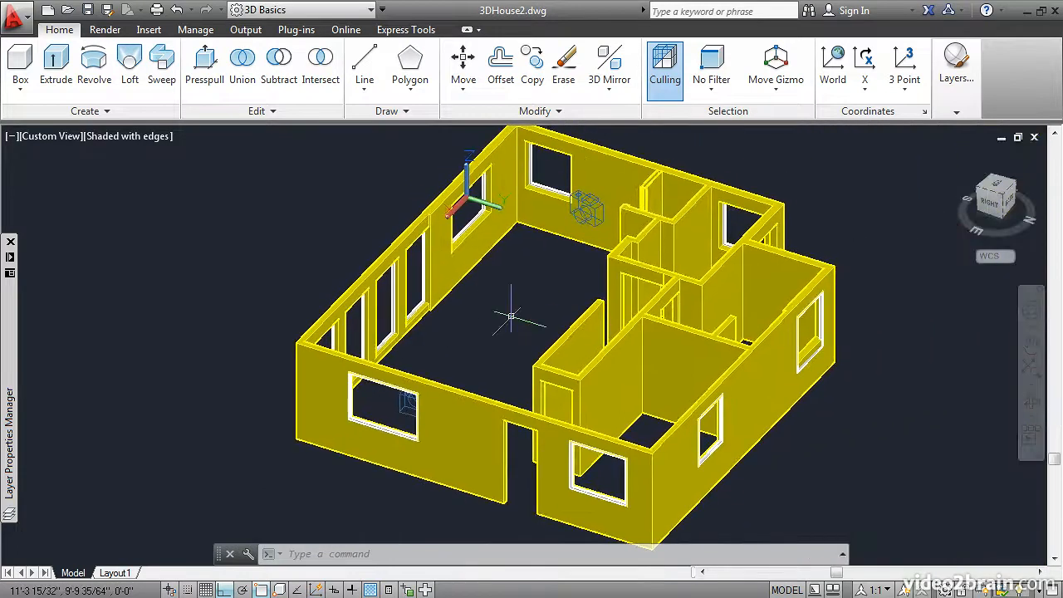